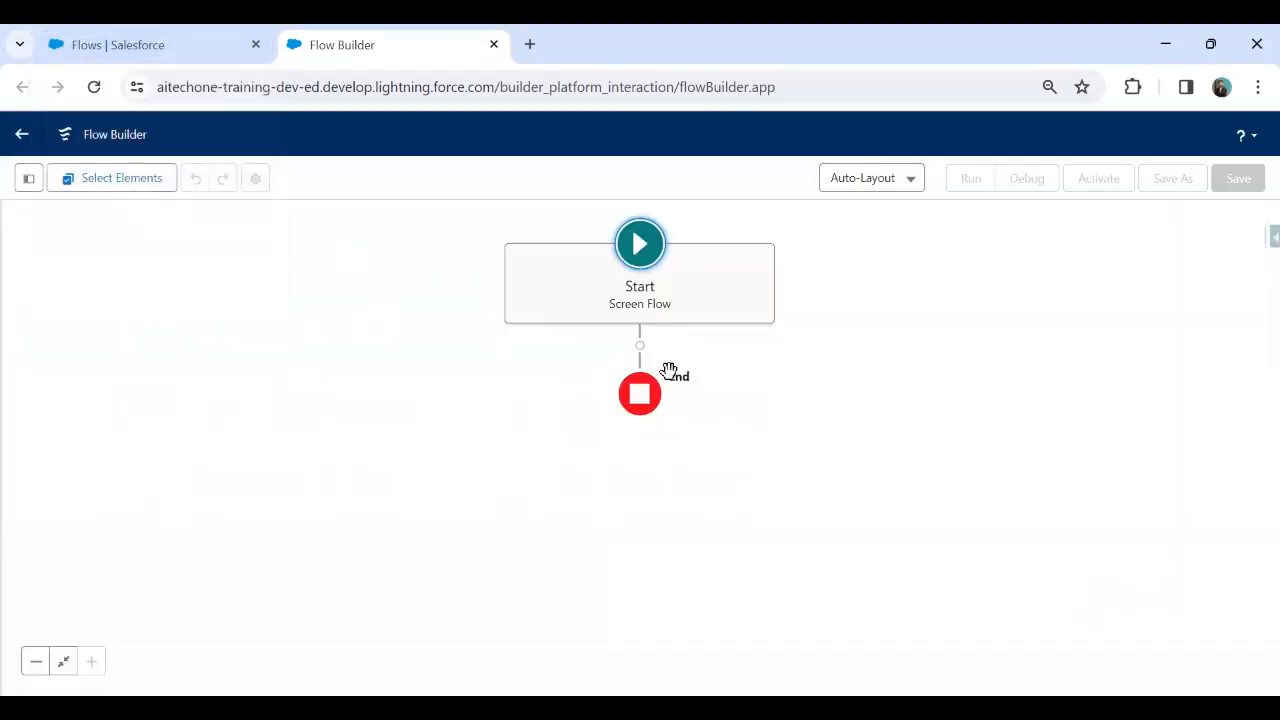
- Add a Screen element between Start and End and give it the label and API name InputScreen
left_click(640, 346)
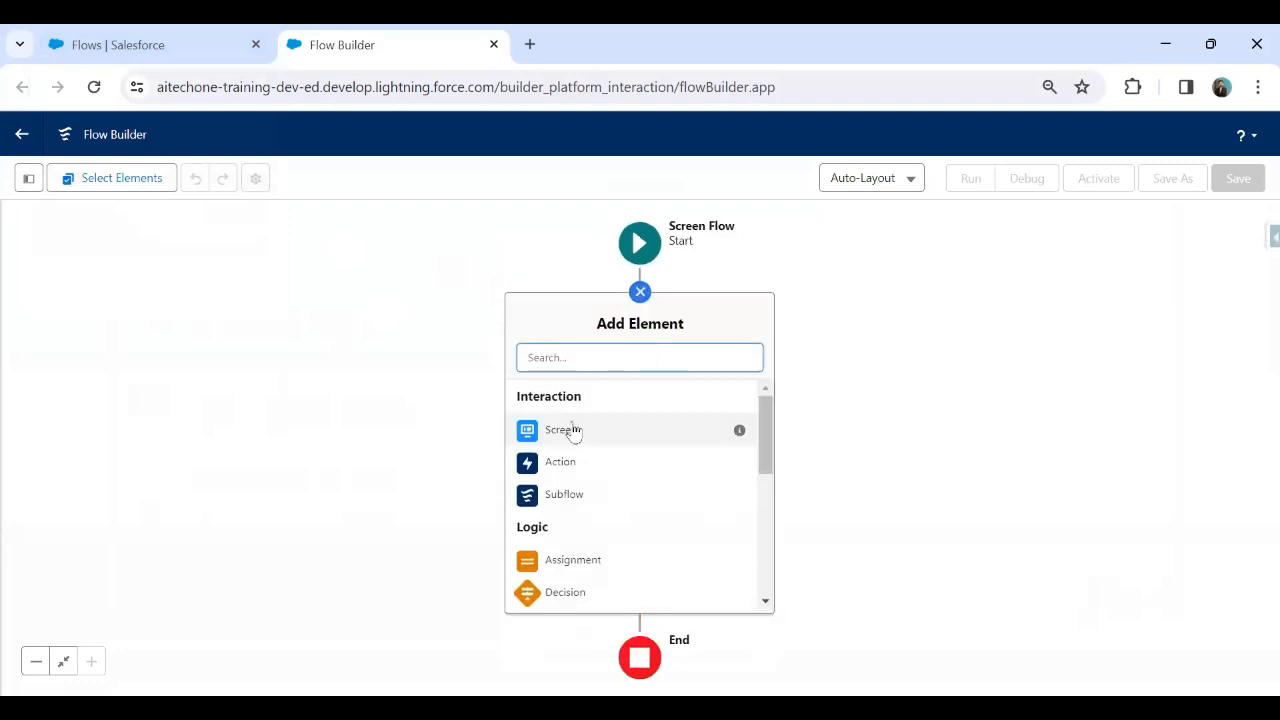
left_click(572, 431)
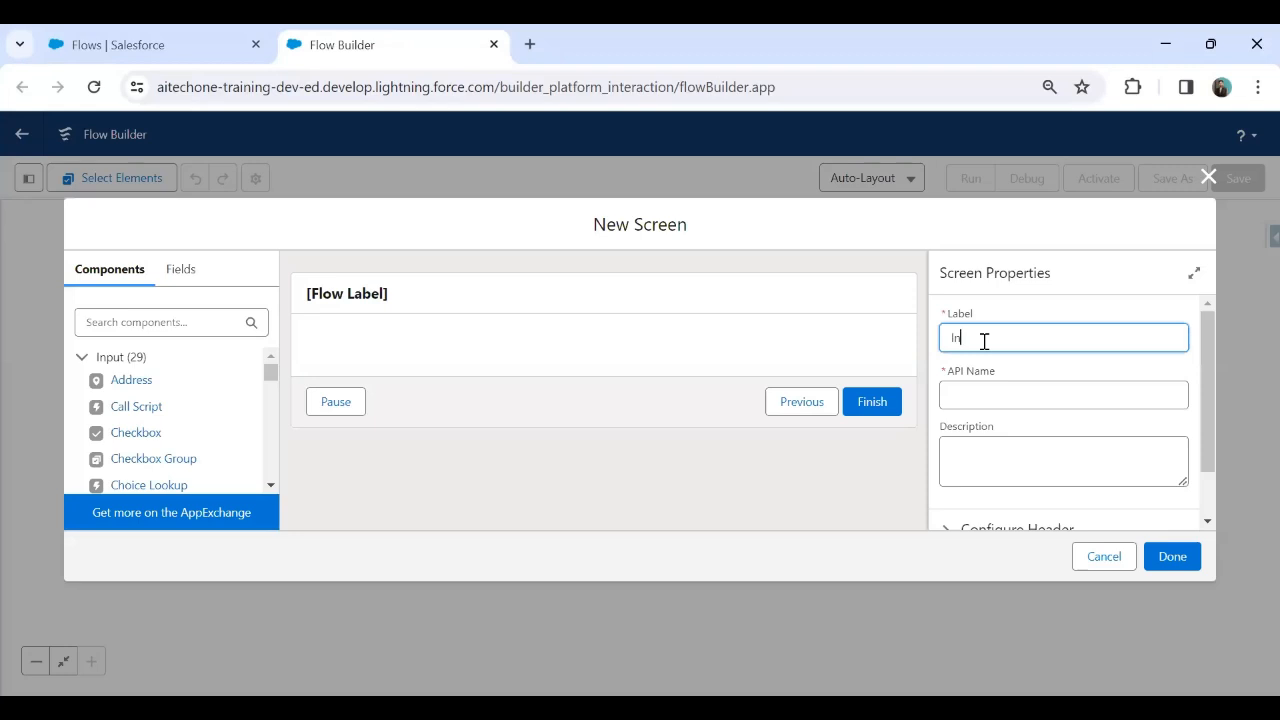
key("Tab")
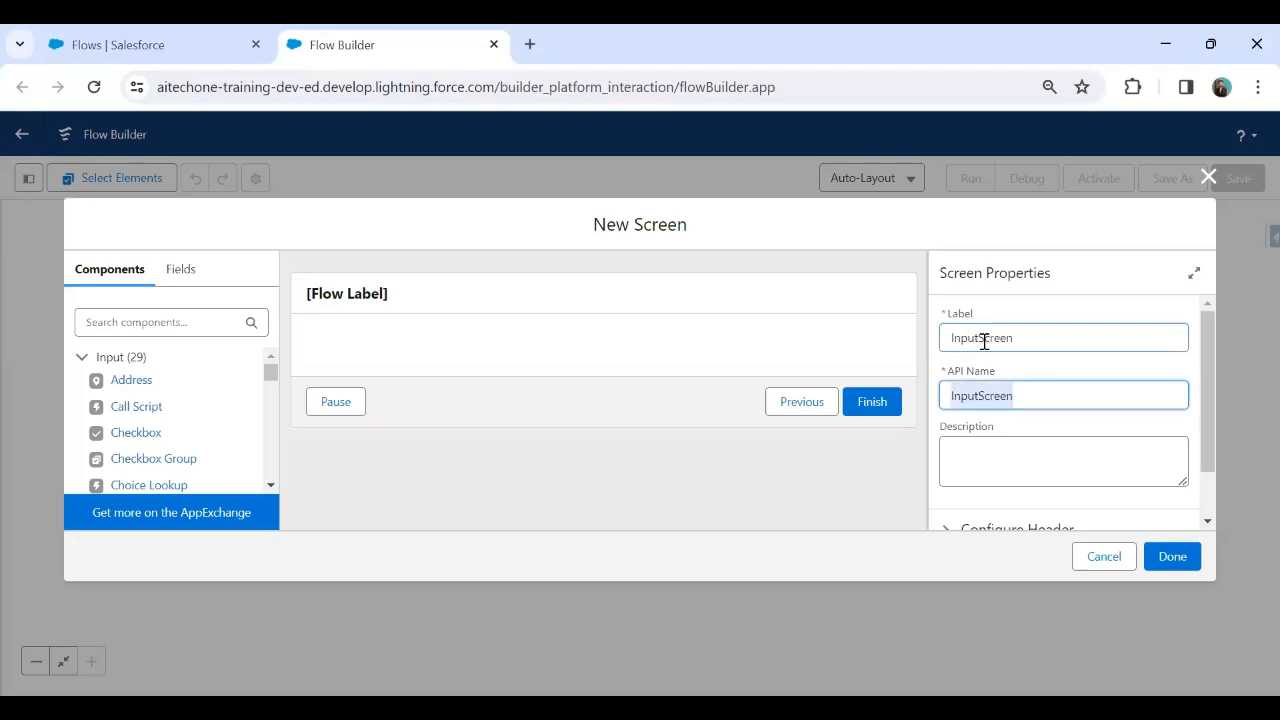
- Turn off the header for the InputScreen screen
scroll(990, 360, "down", 1)
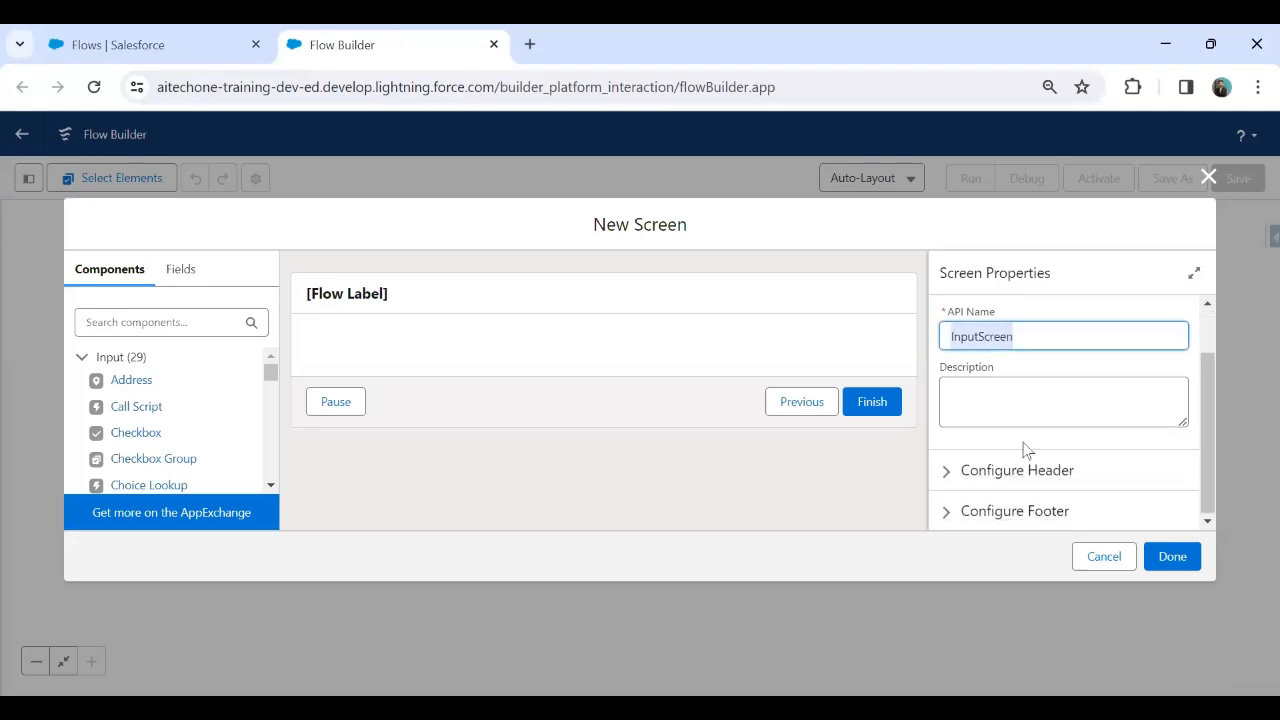
left_click(950, 471)
scroll(1021, 401, "down", 1)
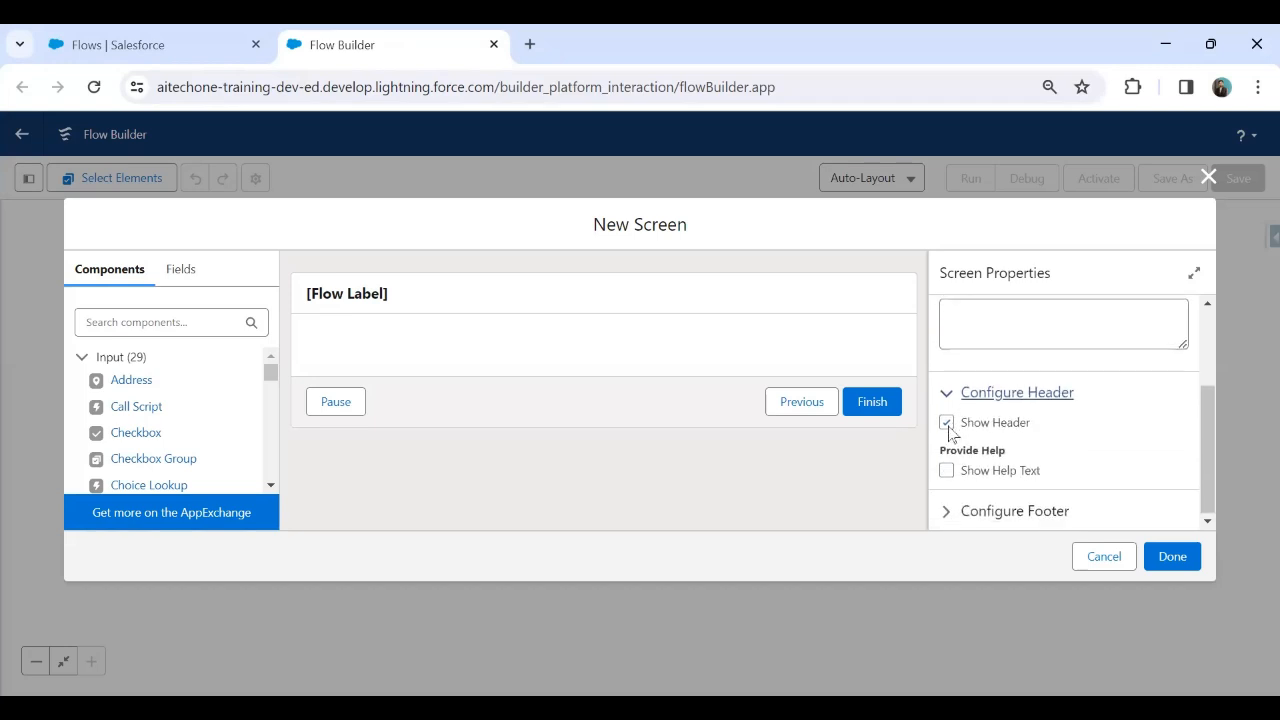
left_click(947, 423)
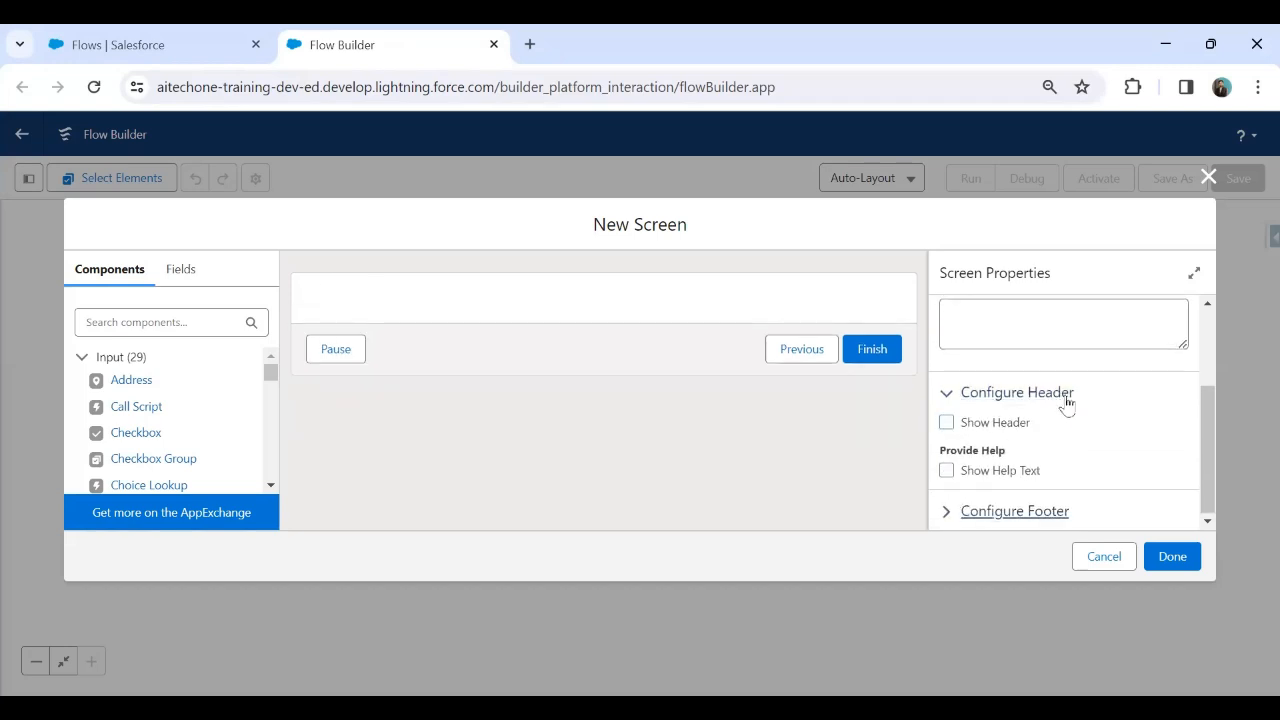
- Hide the Pause and Previous buttons in the screen's footer
scroll(1067, 402, "down", 3)
left_click(946, 445)
left_click(946, 424)
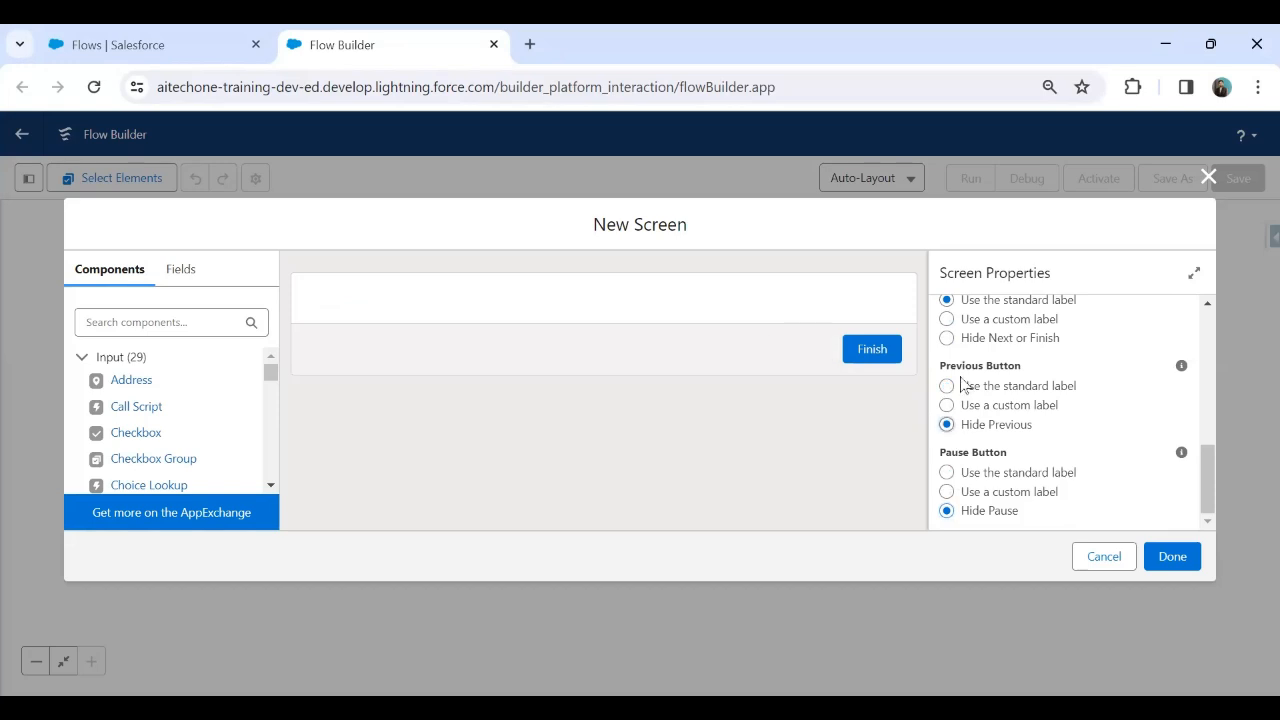
- Give the footer's Next or Finish button the custom label Next
left_click(946, 319)
left_click(1018, 390)
type("Nex")
left_click(732, 395)
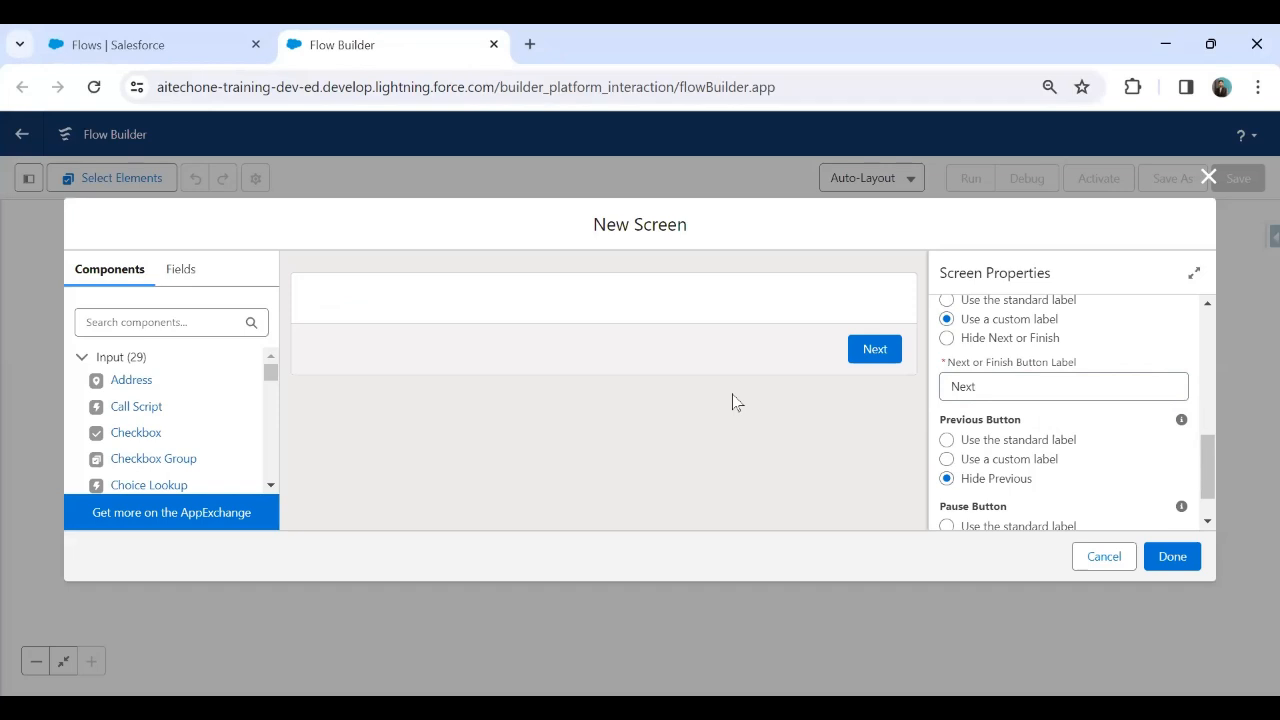
- Open the Sales app in a new browser tab, load its Accounts page, and return to the flow's screen editor
left_click(143, 46)
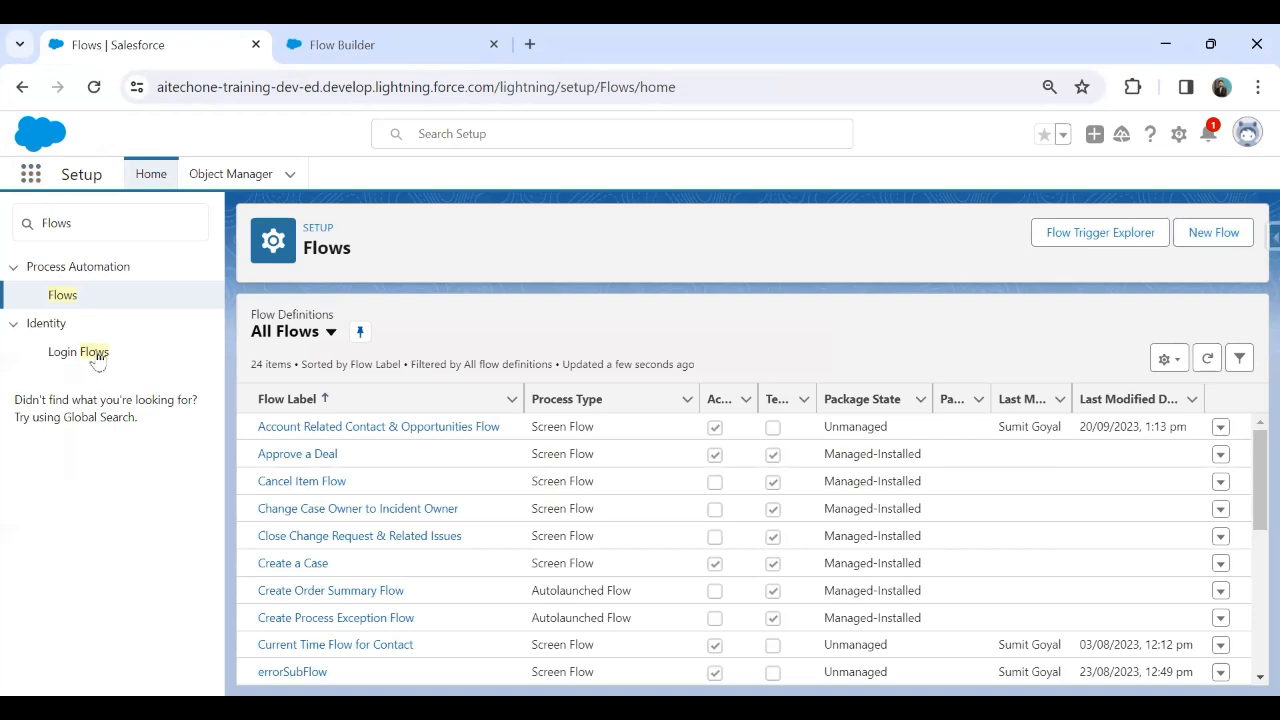
left_click(31, 174)
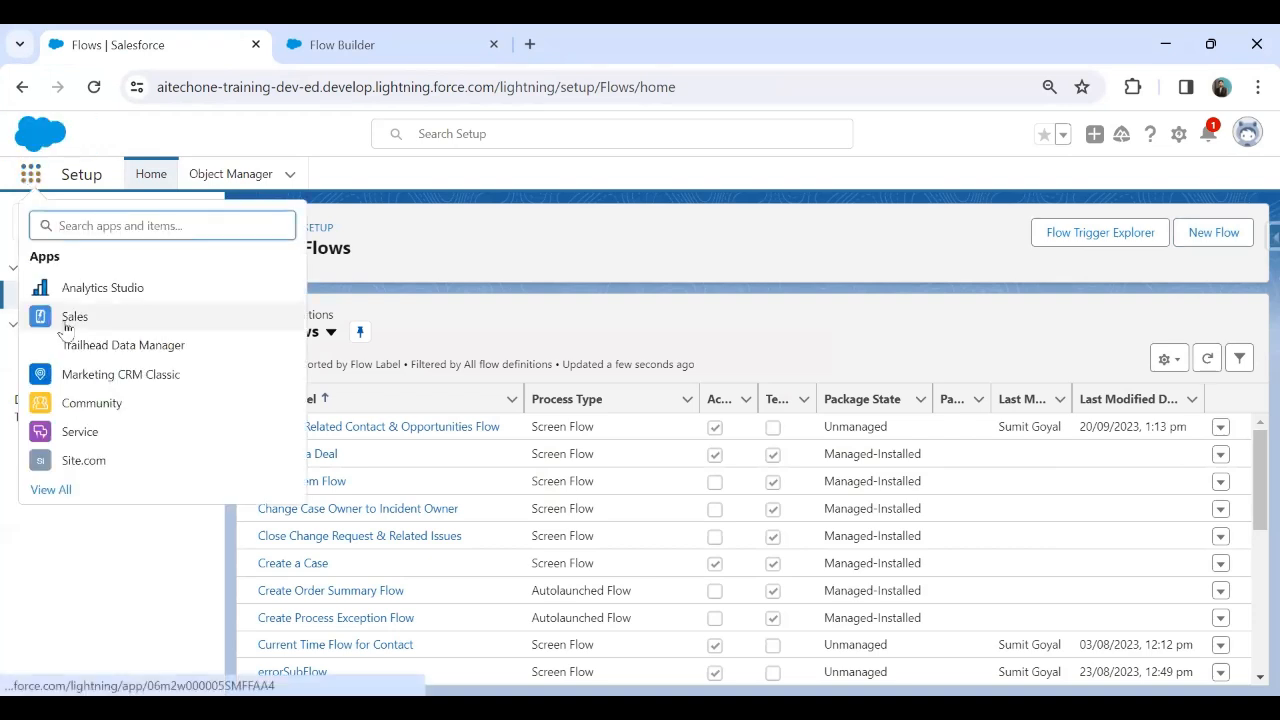
type("sales")
right_click(66, 290)
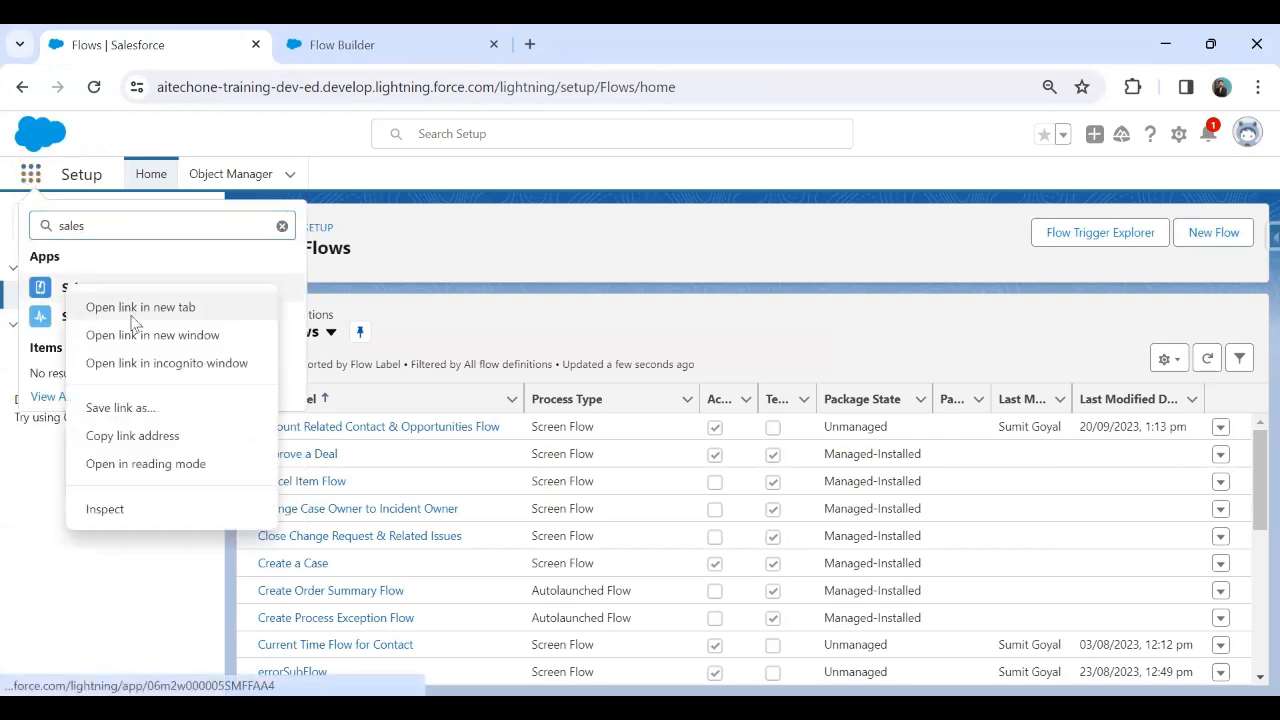
left_click(126, 310)
left_click(610, 32)
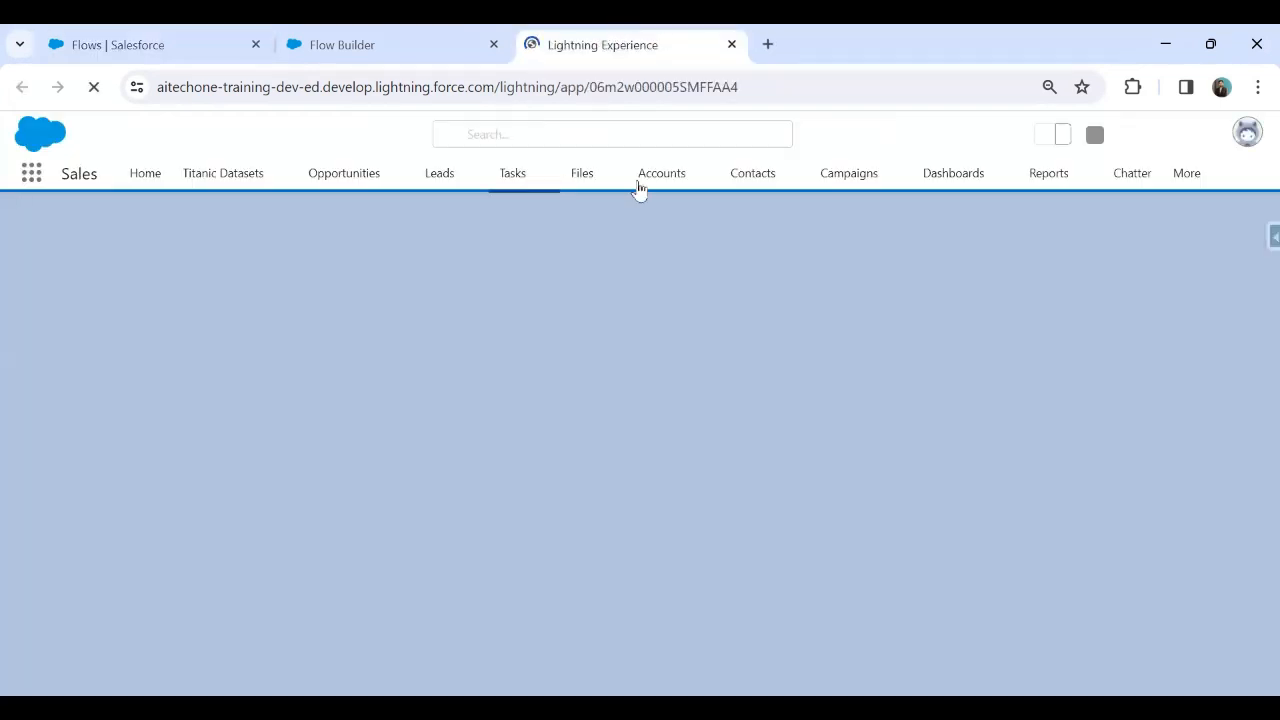
left_click(651, 188)
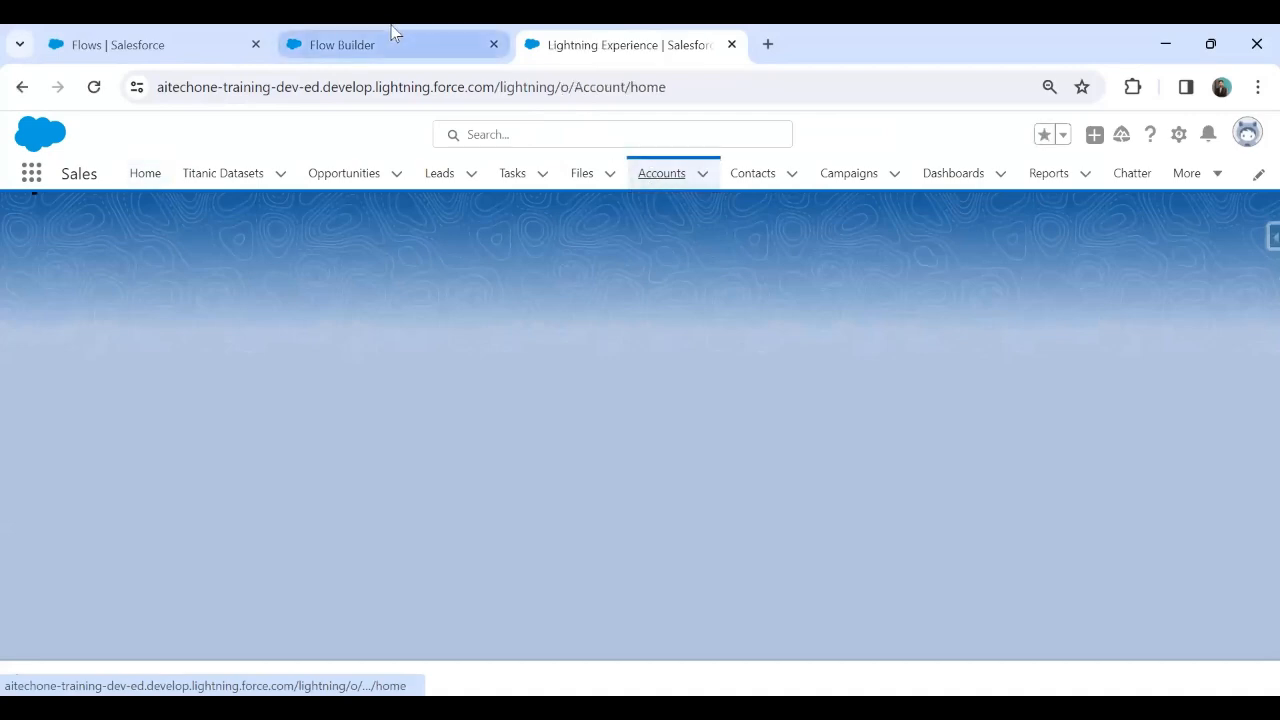
left_click(392, 32)
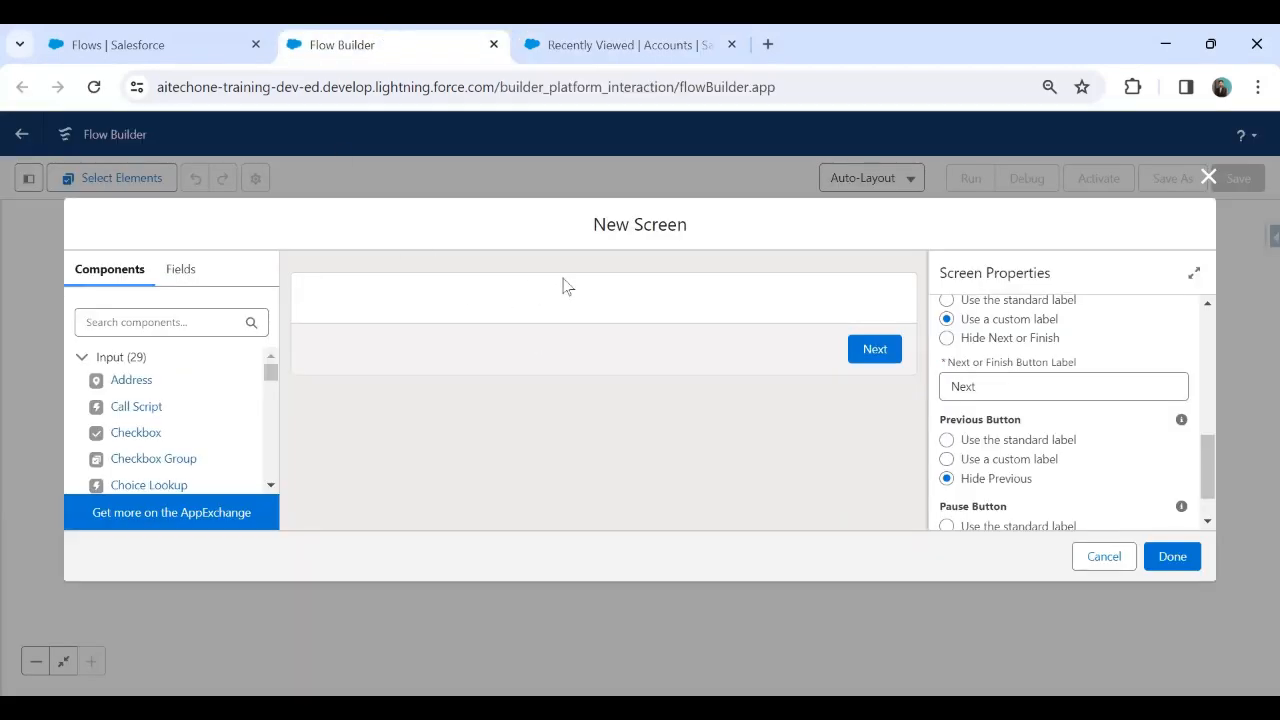
- Add a Repeater (Beta) component to the screen with the API name AccountRepeater and dismiss the beta notice
left_click(81, 358)
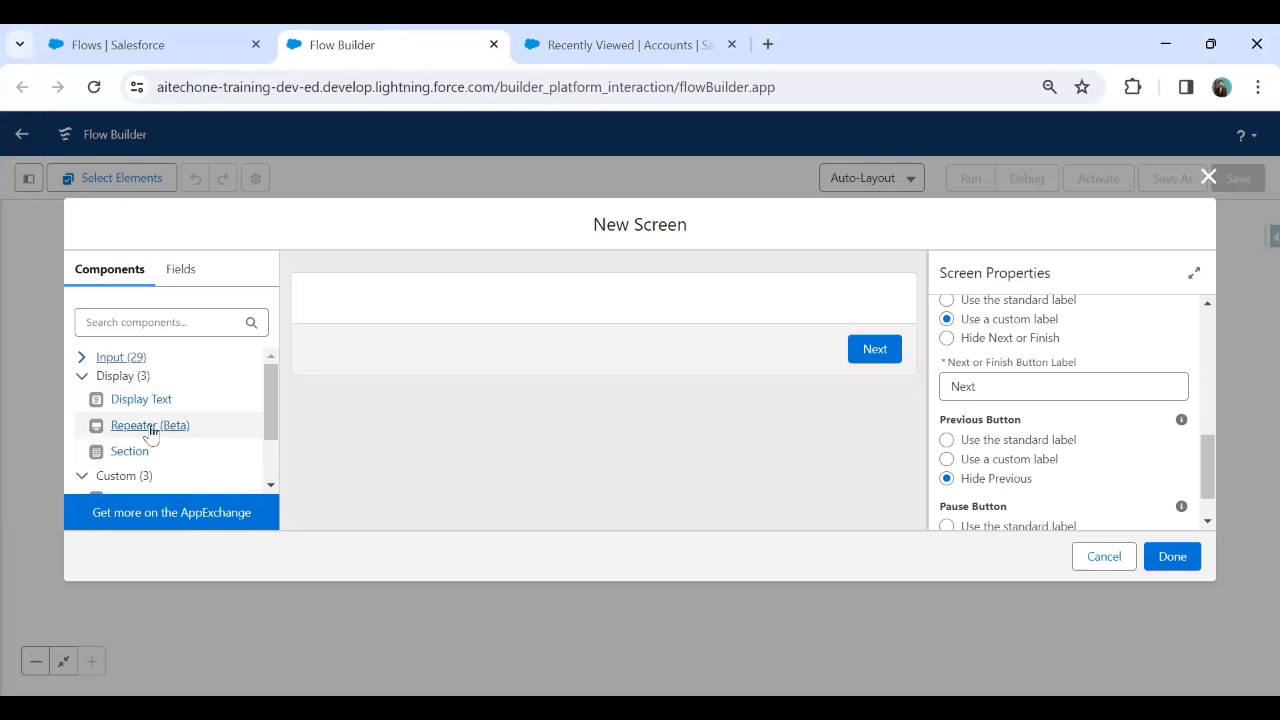
left_click_drag(157, 432, 394, 300)
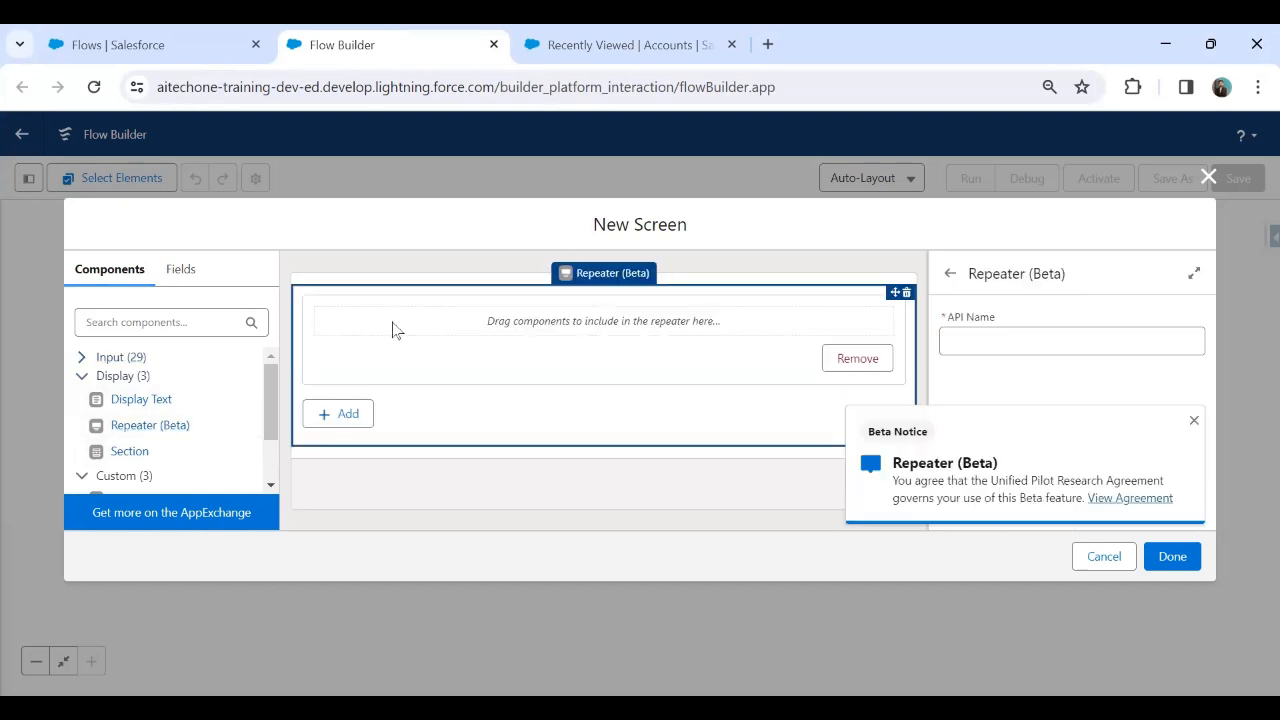
left_click(988, 344)
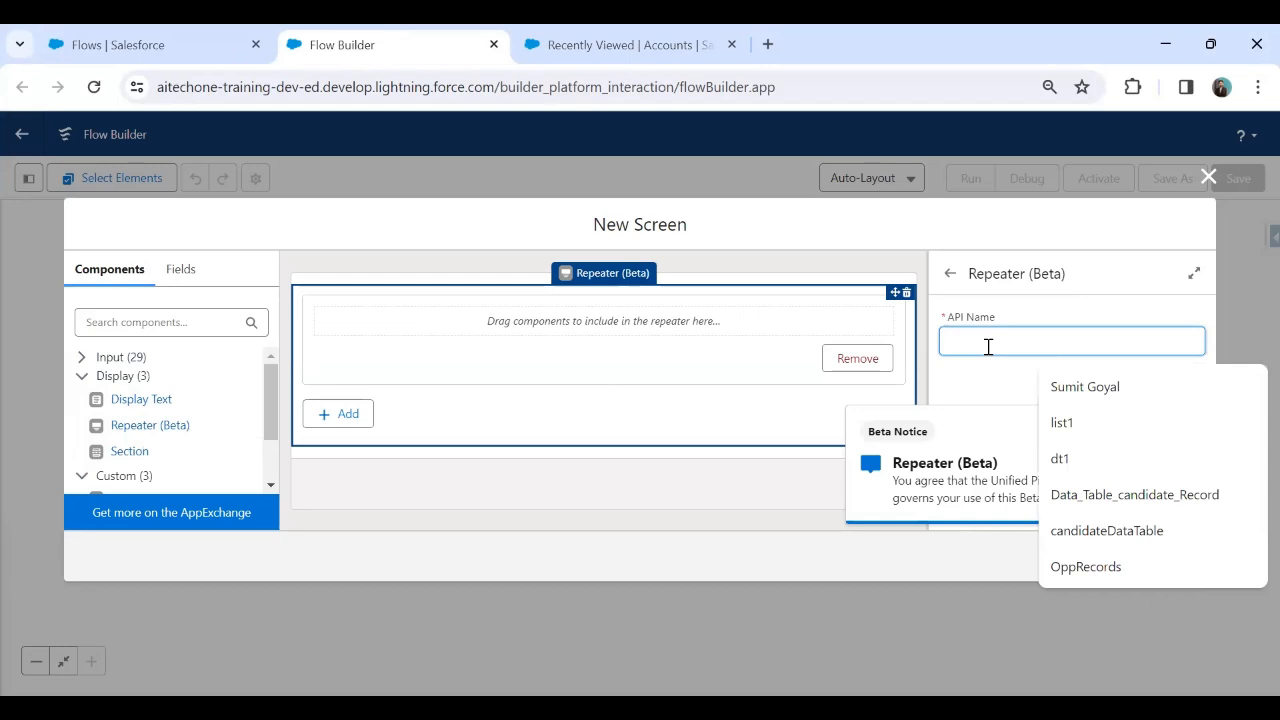
type("AccountRepeater")
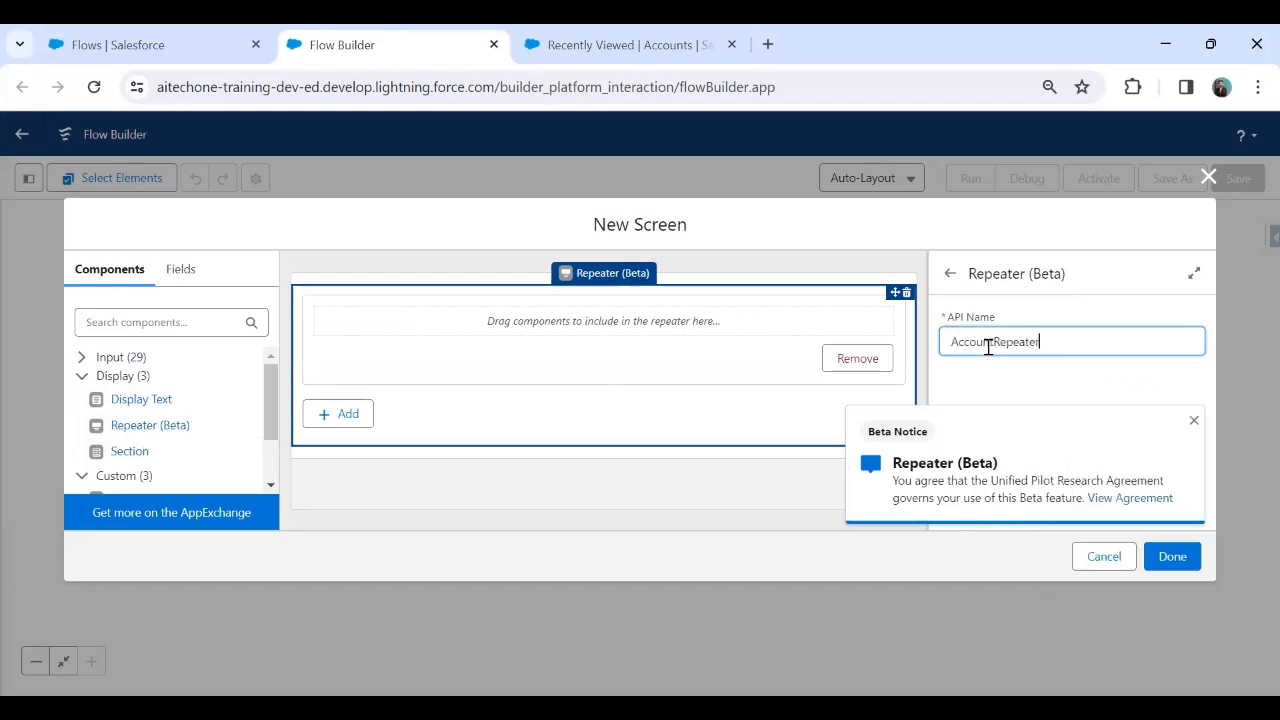
left_click(1195, 420)
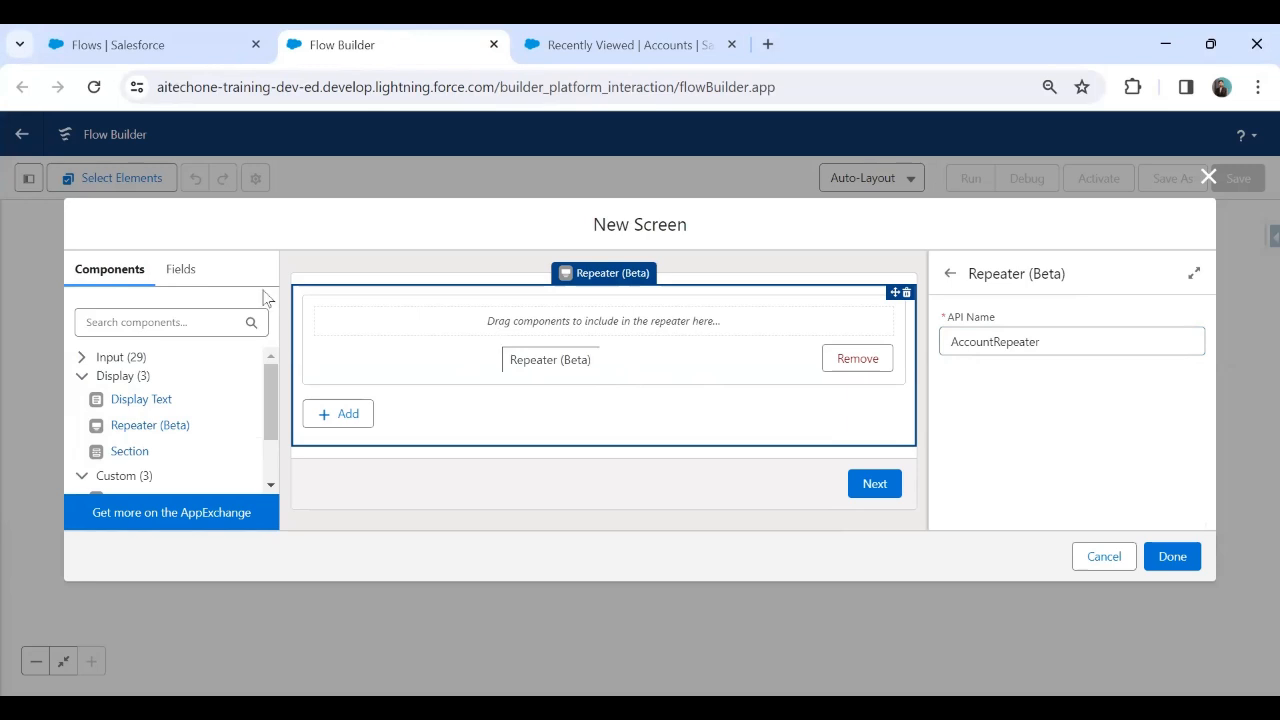
- Search the components for text, place a Text input inside the repeater, and clear the component search
left_click(80, 357)
left_click(124, 315)
type("text")
left_click_drag(126, 408, 420, 320)
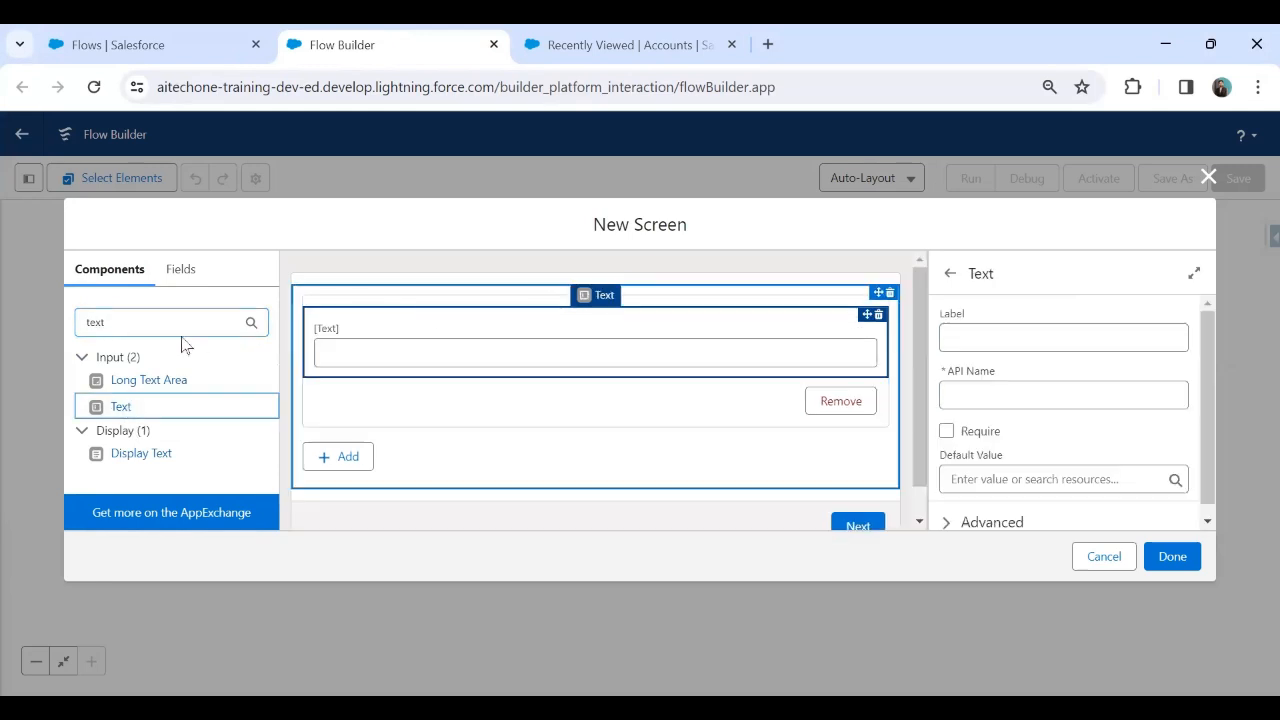
left_click_drag(135, 322, 75, 328)
key("BackSpace")
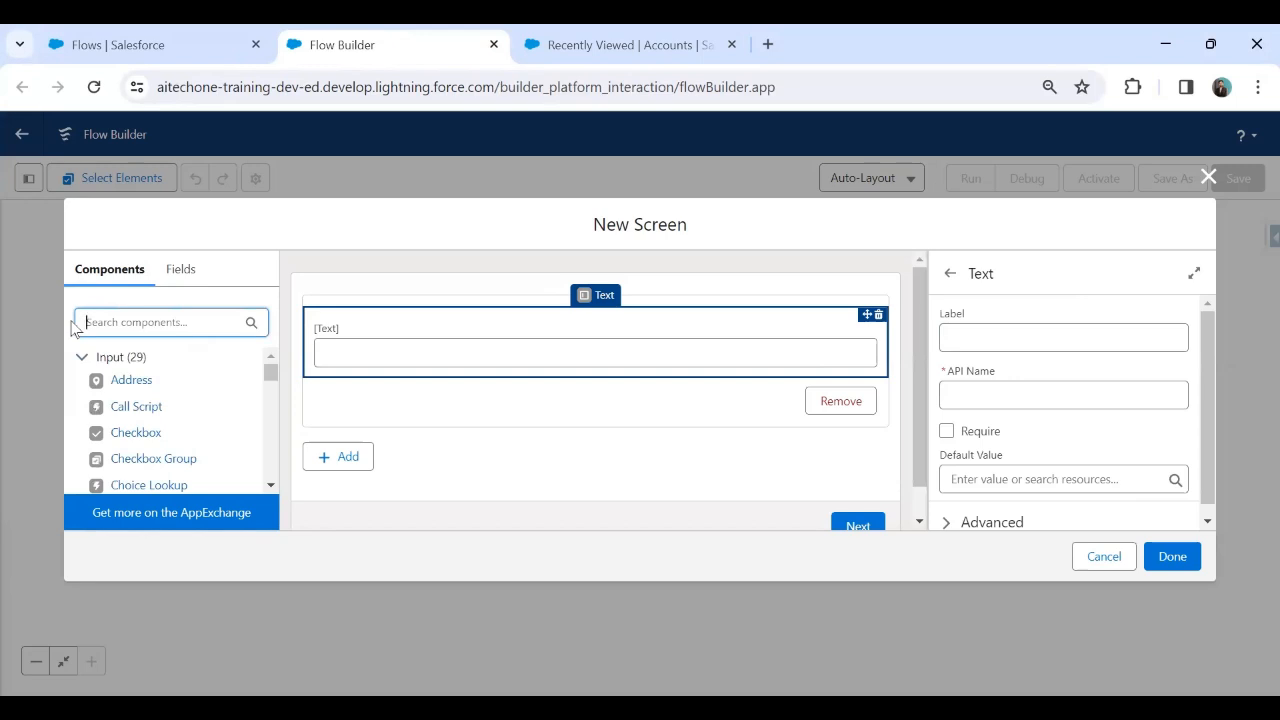
- Try to add Date and Email components to the repeater alongside the Text input
scroll(137, 400, "down", 3)
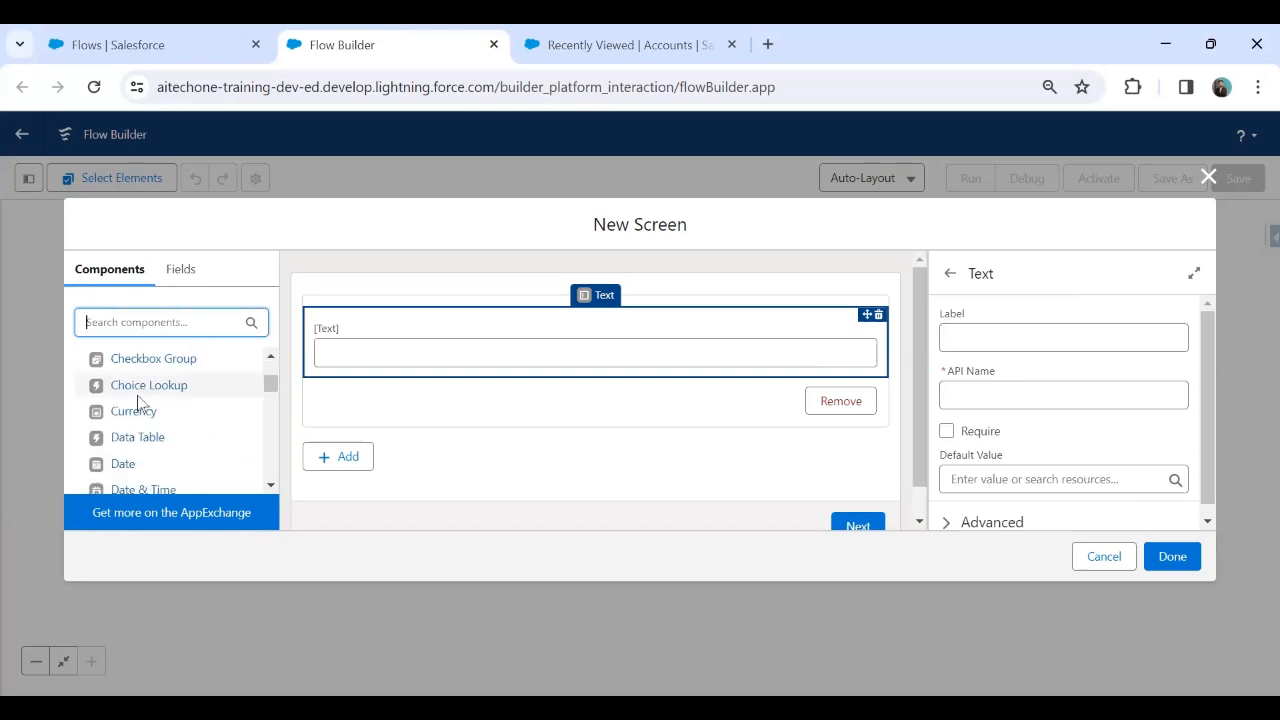
left_click(145, 366)
left_click_drag(145, 368, 453, 351)
scroll(127, 378, "down", 3)
scroll(120, 395, "up", 2)
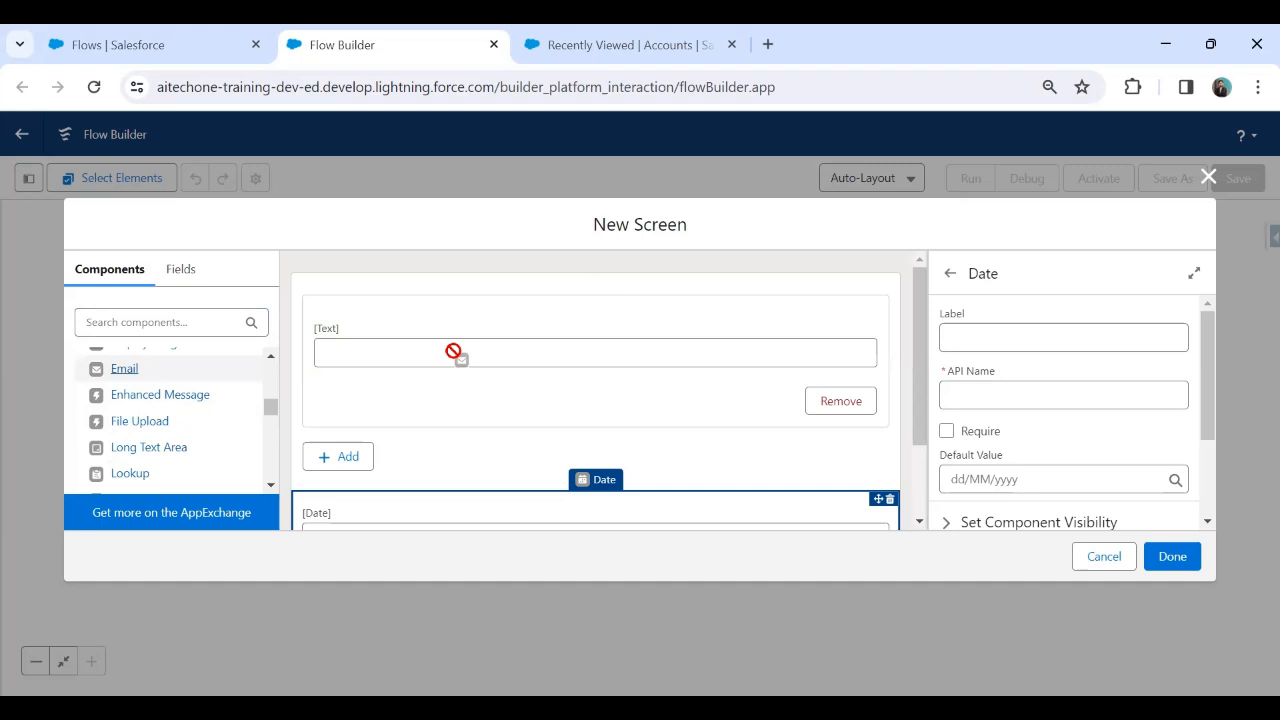
left_click_drag(453, 351, 56, 442)
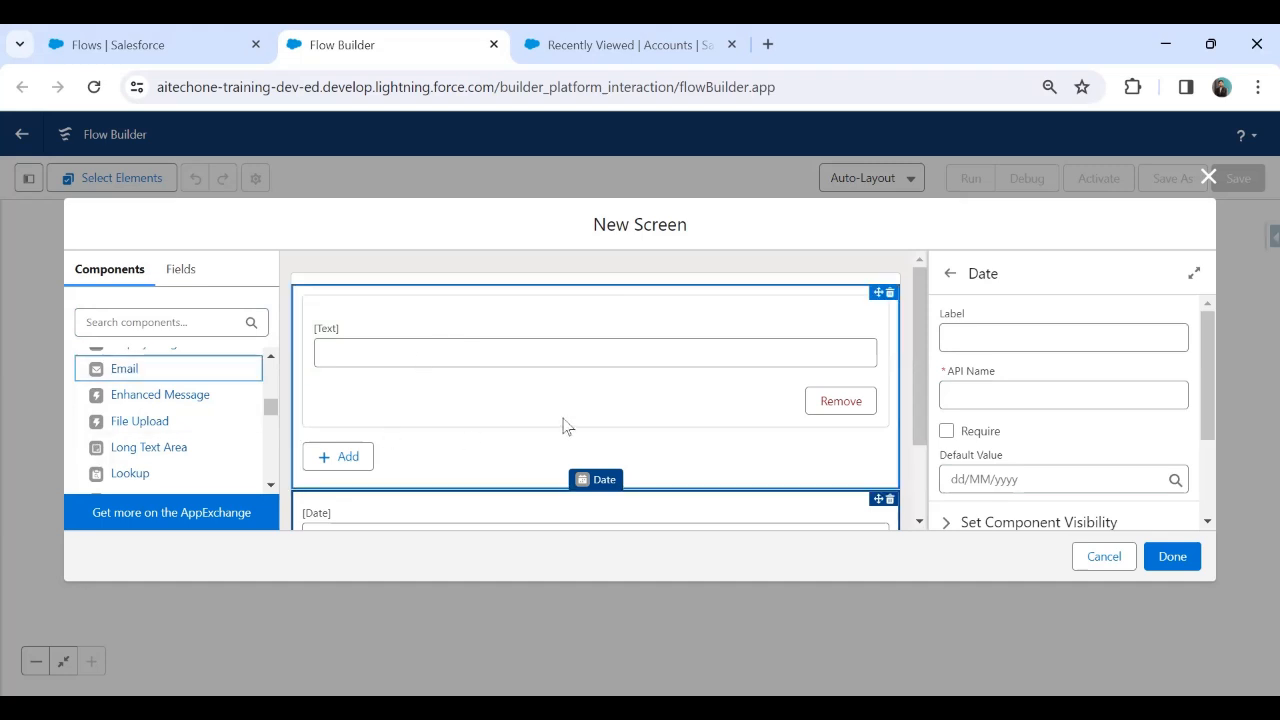
- Delete the stray Date component below the repeater
scroll(563, 426, "down", 1)
left_click(889, 393)
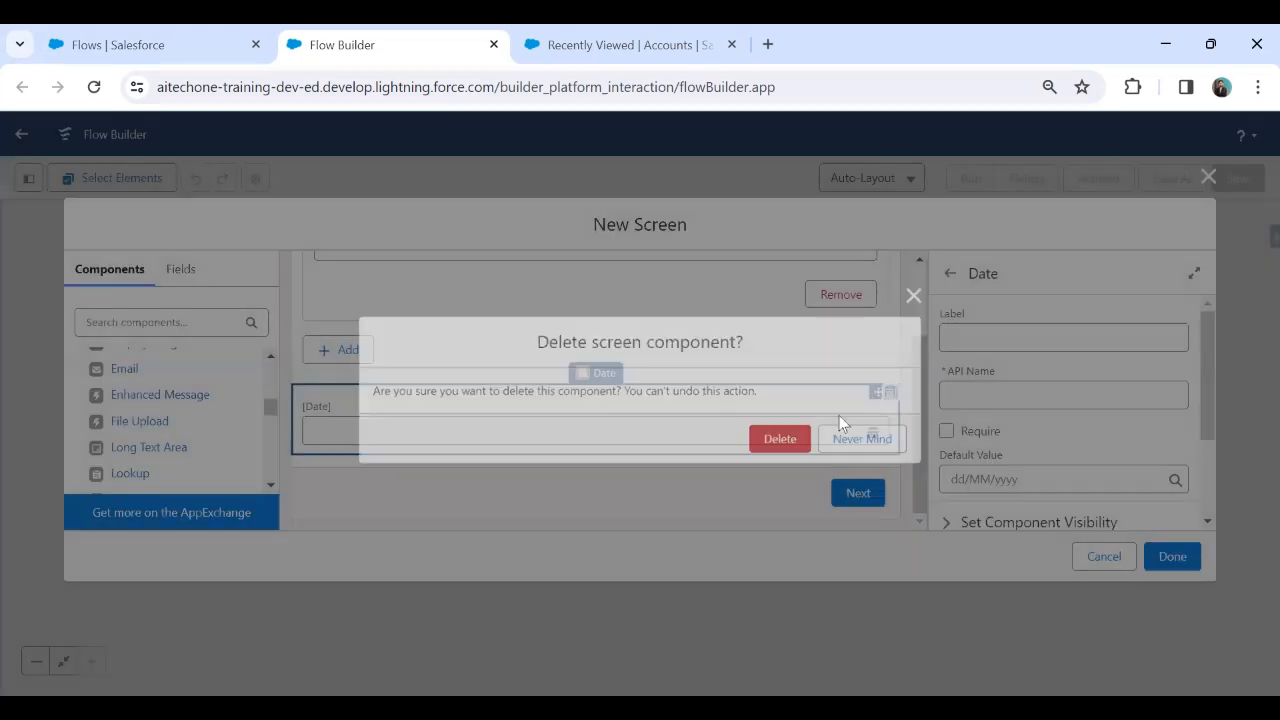
left_click(783, 440)
- Try to place Email, Password and Slider components inside the repeater near the Text input
left_click_drag(126, 368, 126, 402)
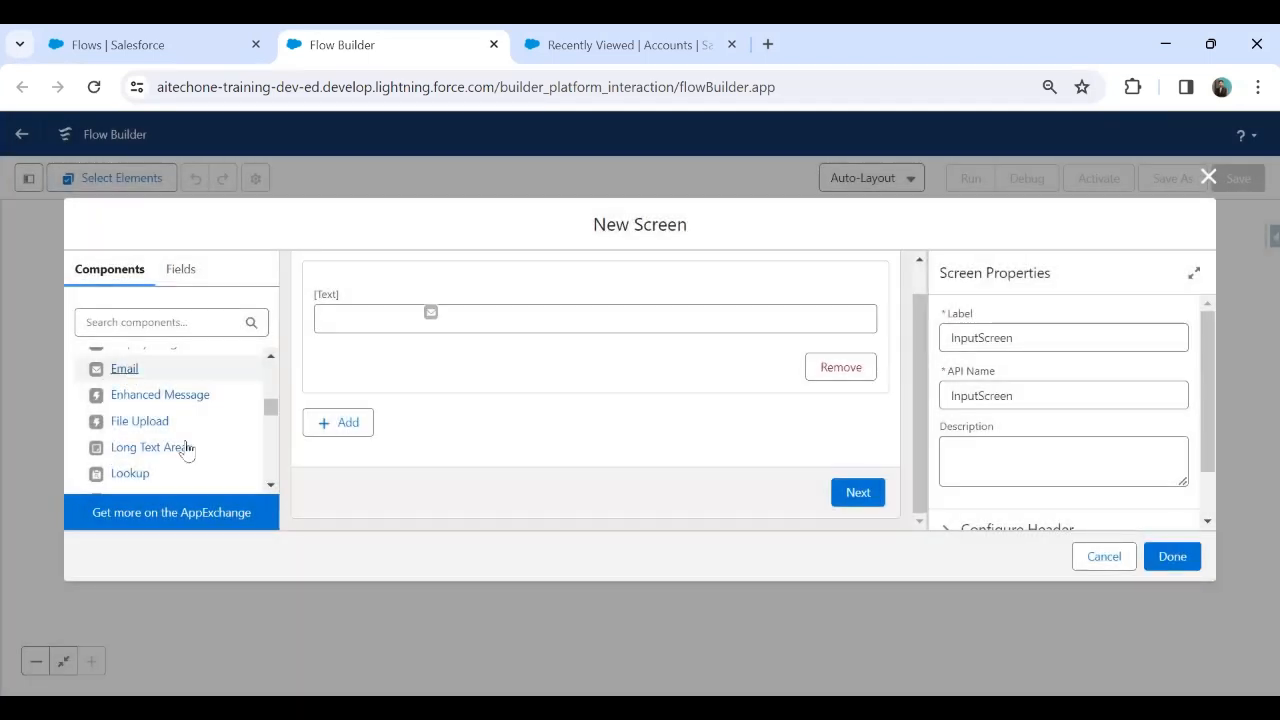
scroll(150, 440, "down", 2)
left_click_drag(136, 478, 401, 321)
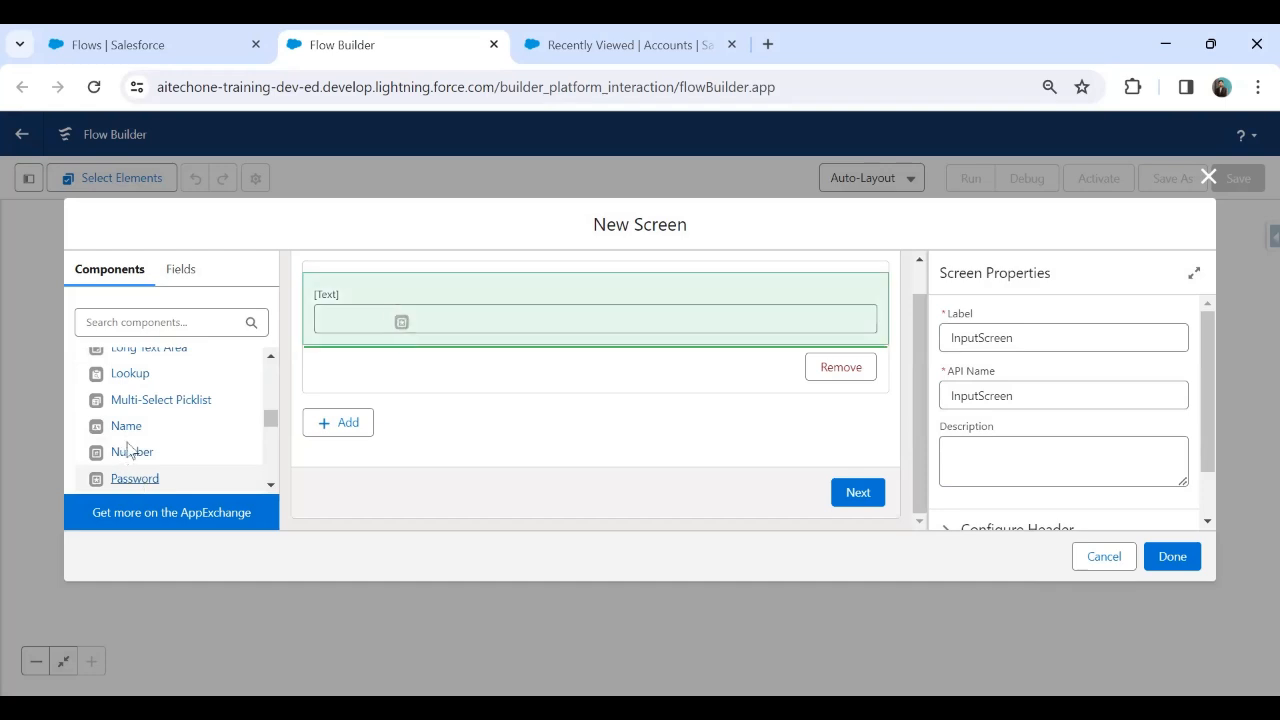
scroll(125, 456, "down", 2)
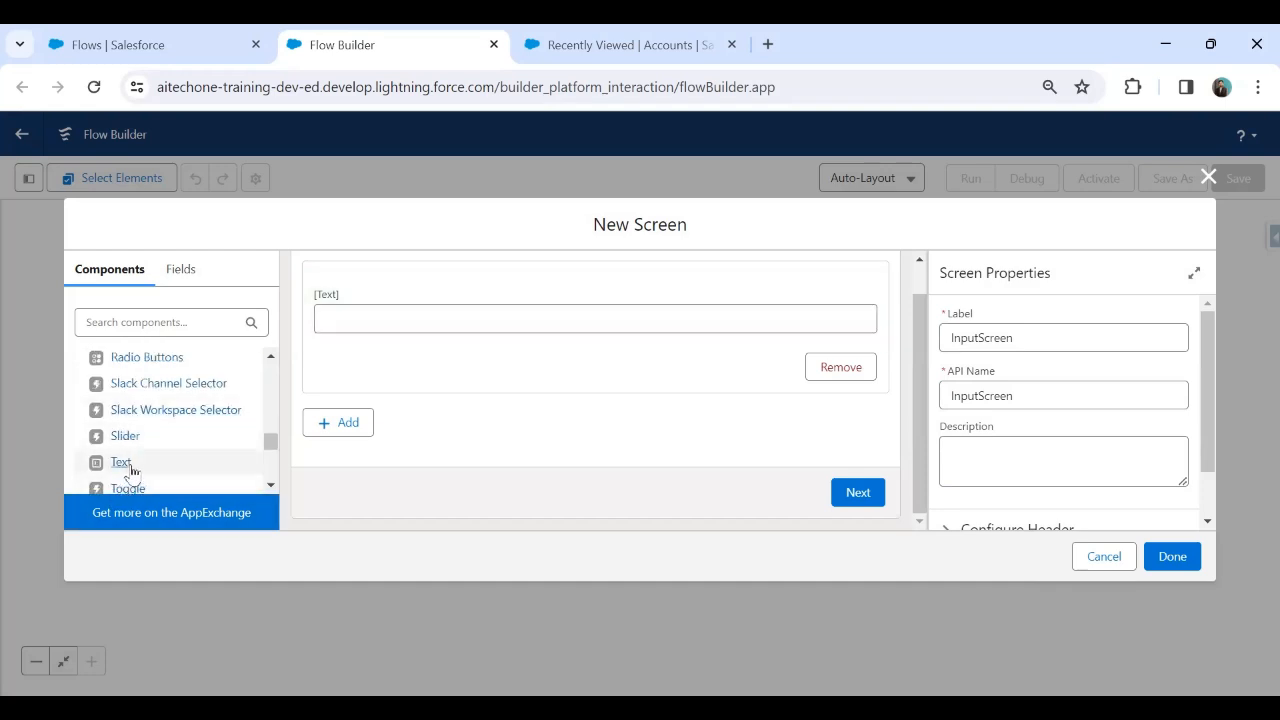
scroll(128, 470, "down", 3)
scroll(125, 460, "up", 3)
mouse_move(128, 440)
left_mouse_down()
mouse_move(423, 317)
mouse_move(126, 437)
left_mouse_up()
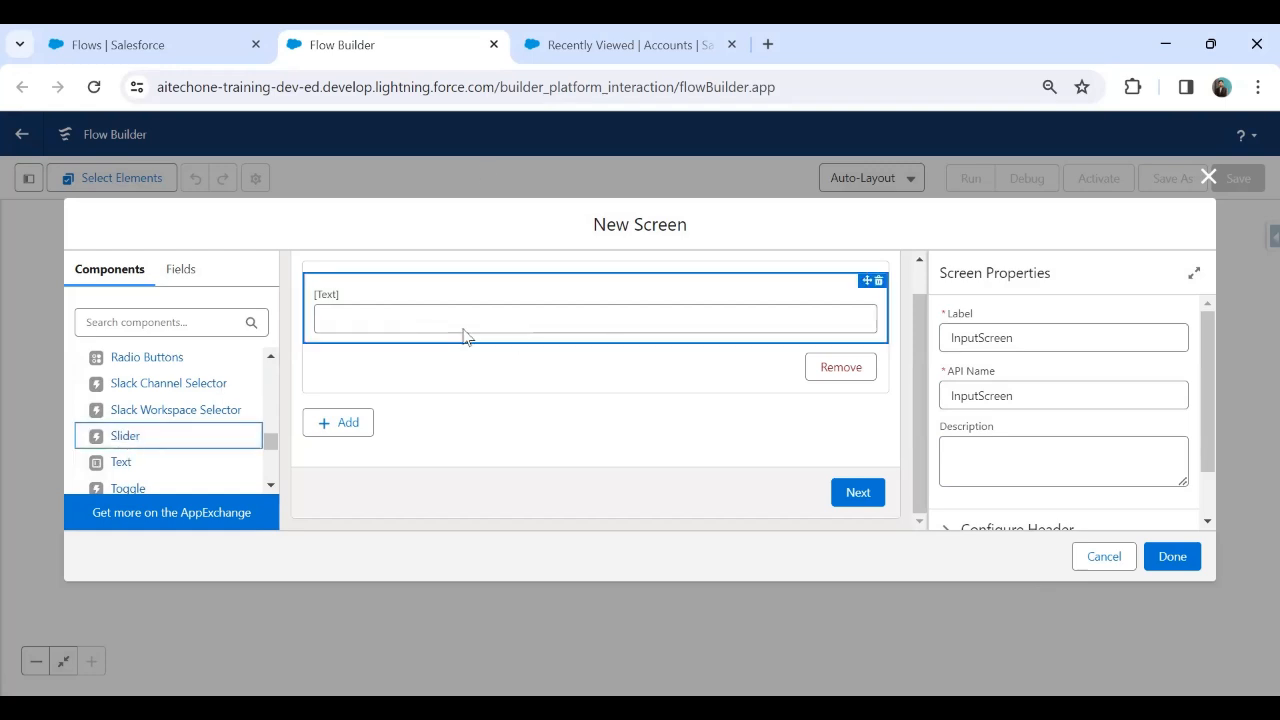
- Check the Recently Viewed accounts list in the Sales app, dismissing its prompts, and return to the flow's screen editor
left_click(614, 44)
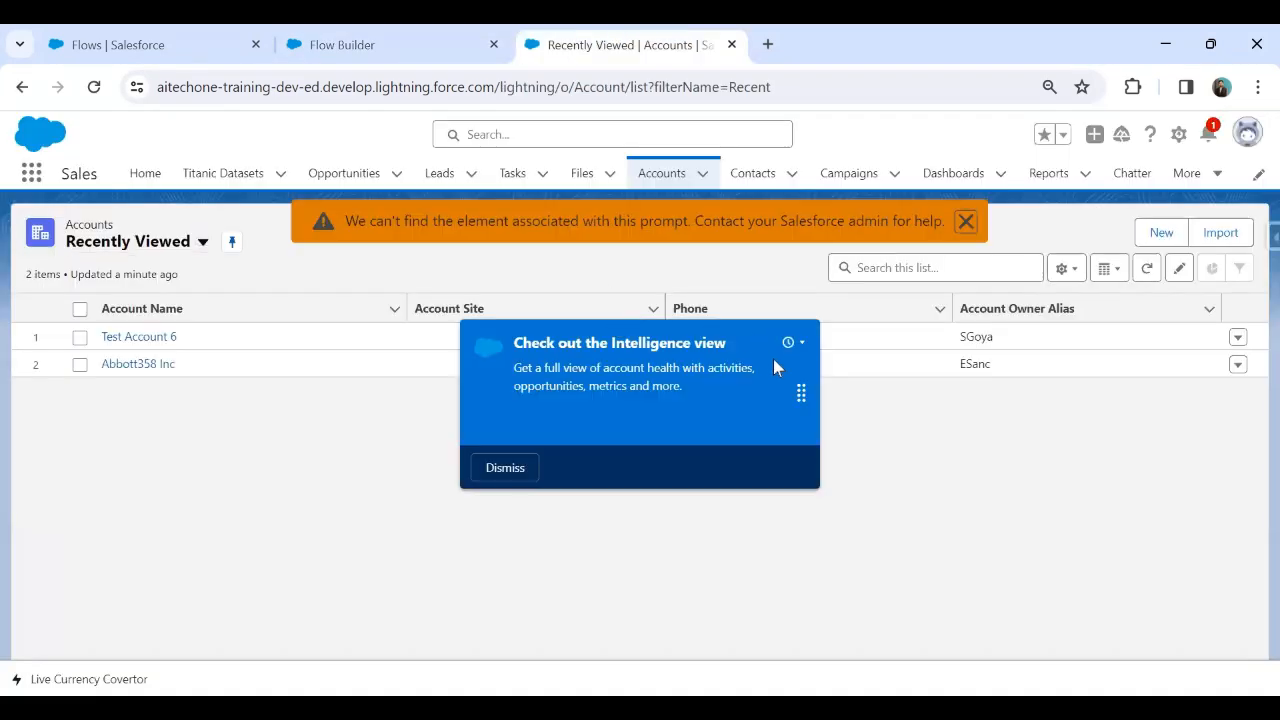
left_click(520, 468)
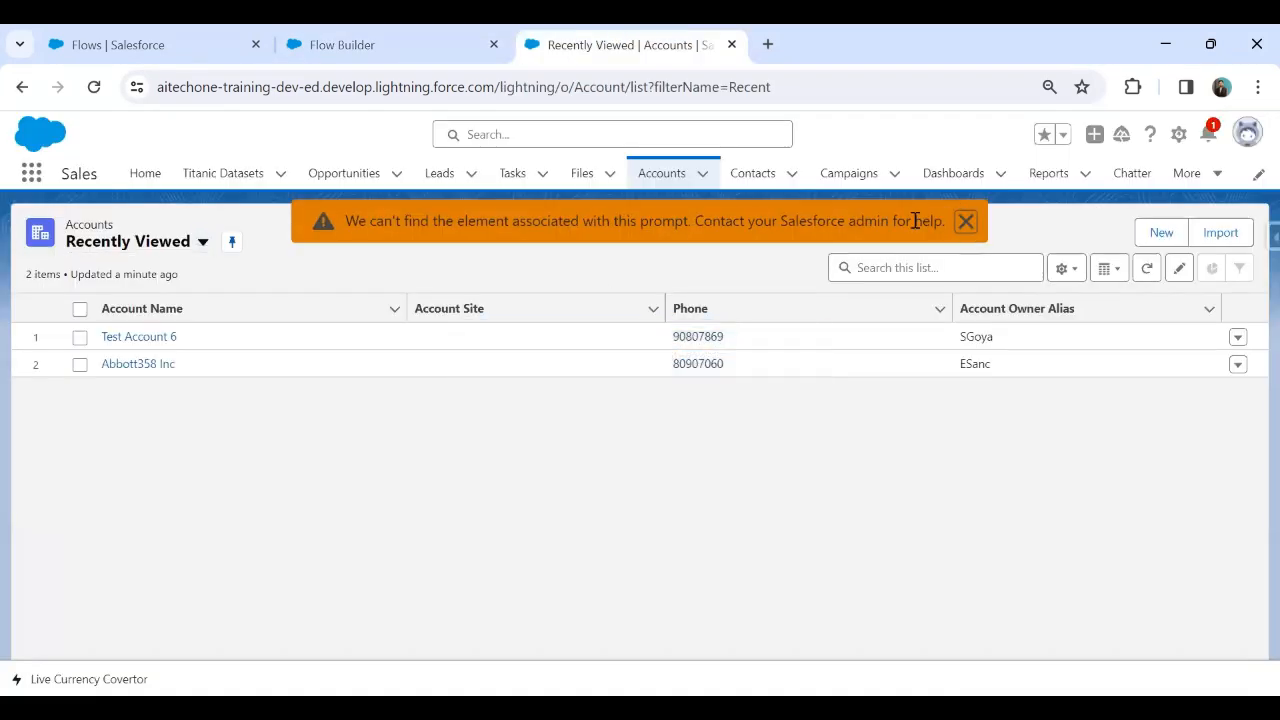
left_click(966, 222)
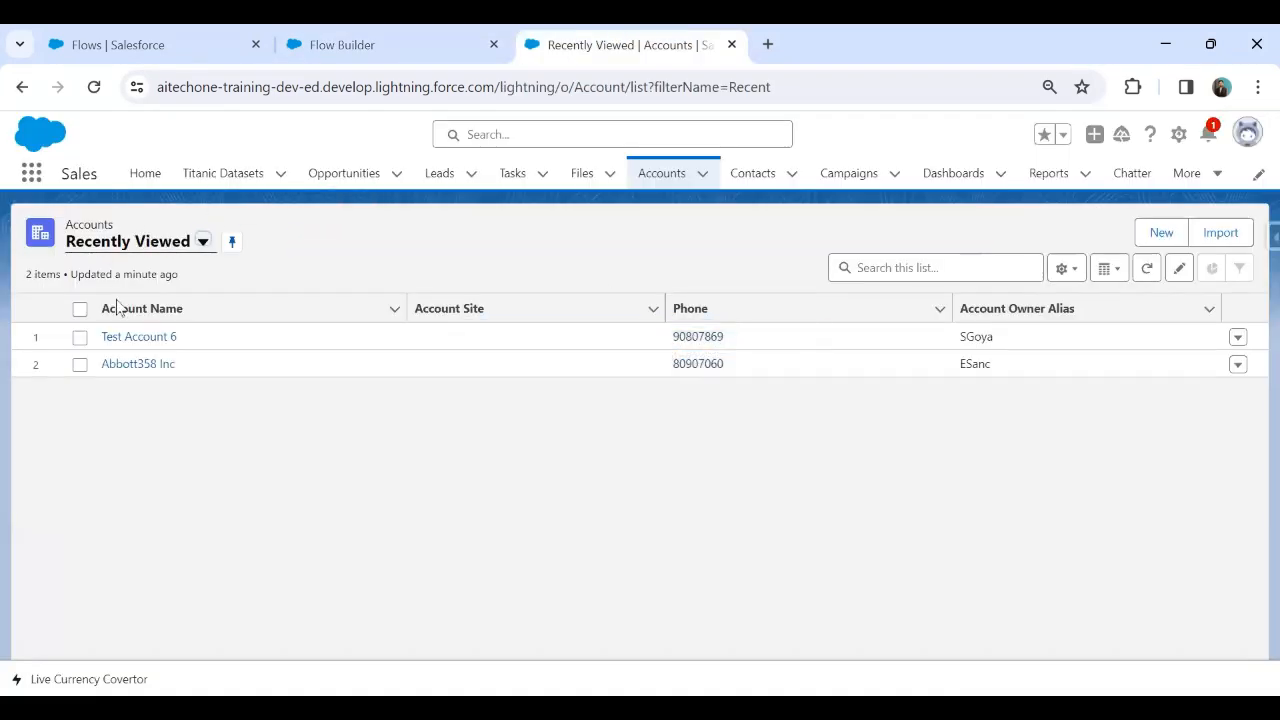
left_click(360, 44)
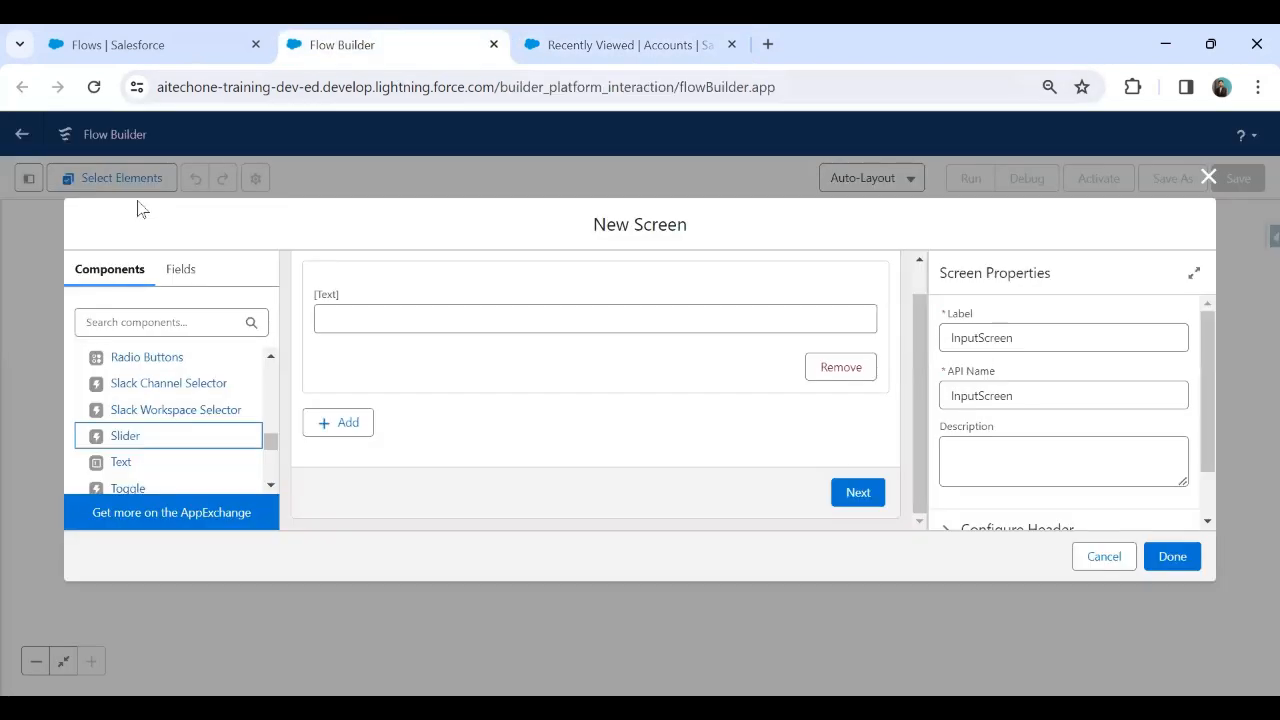
- Try to place a Phone component inside the repeater with the Text input
scroll(177, 471, "up", 3)
scroll(113, 452, "down", 1)
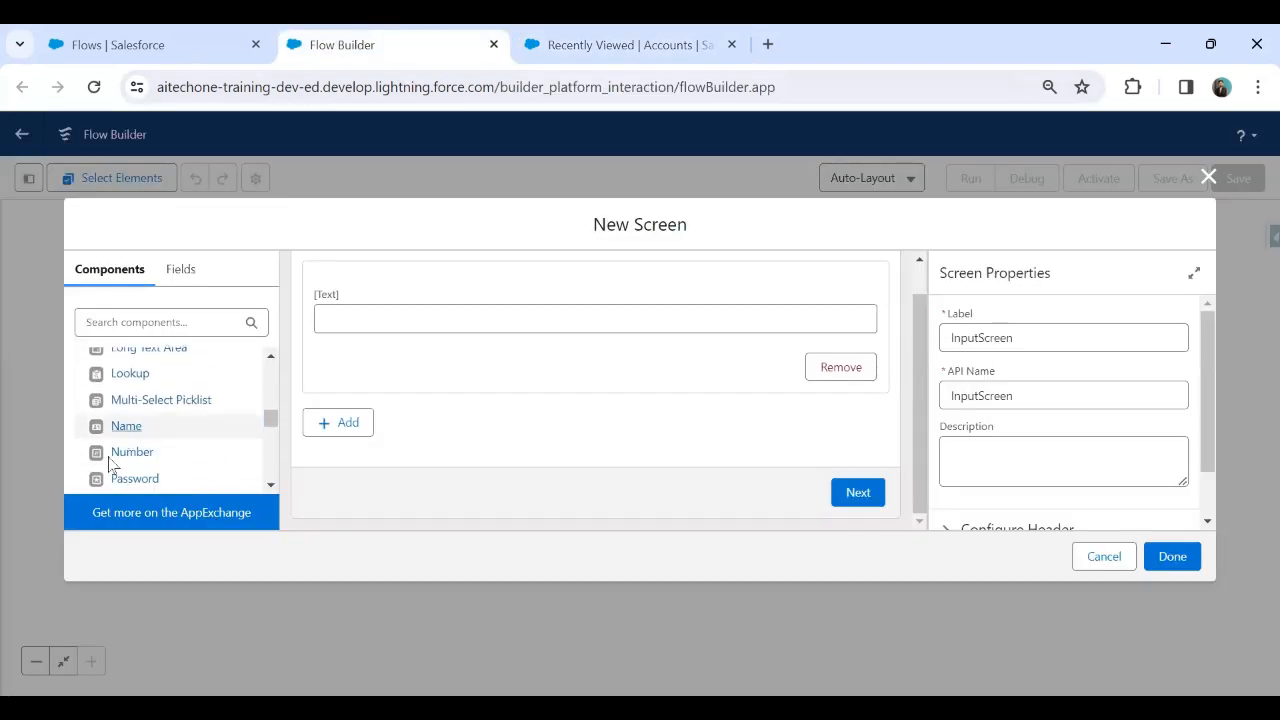
scroll(126, 423, "down", 1)
left_click_drag(126, 406, 476, 309)
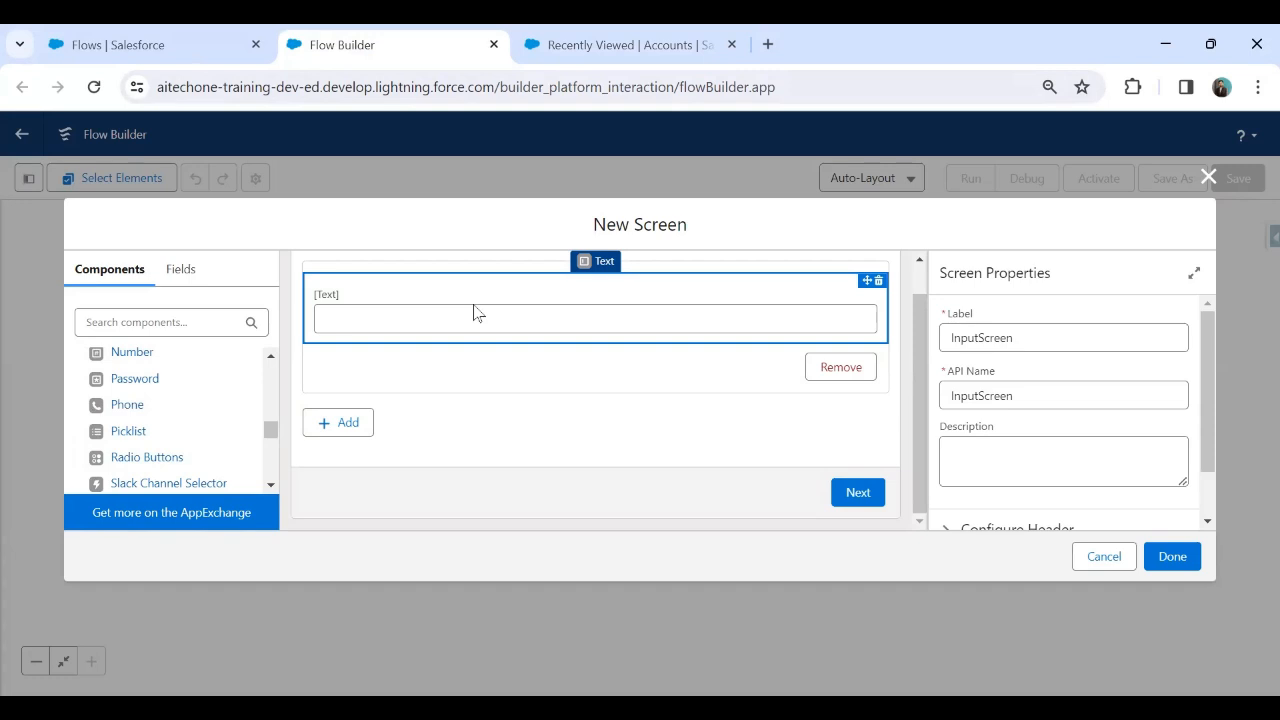
- Examine the fields of the new account form in the Sales app and return to the flow's screen editor
left_click(475, 313)
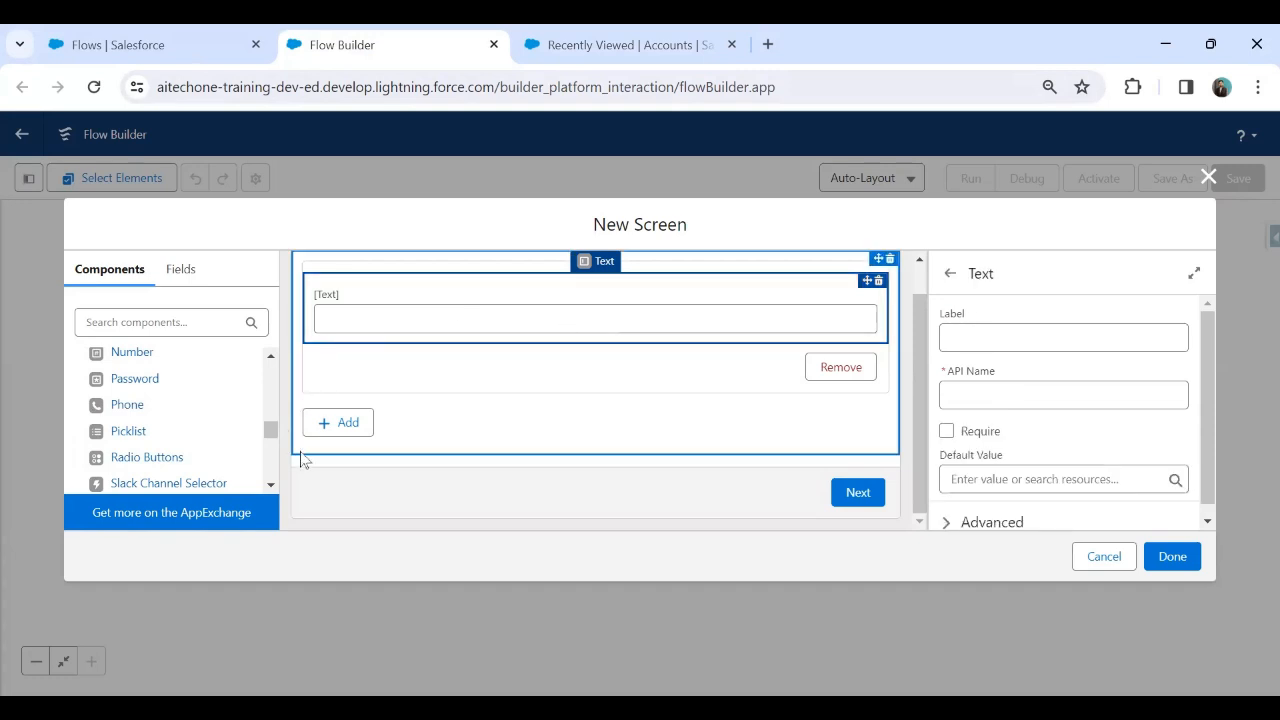
left_click(620, 44)
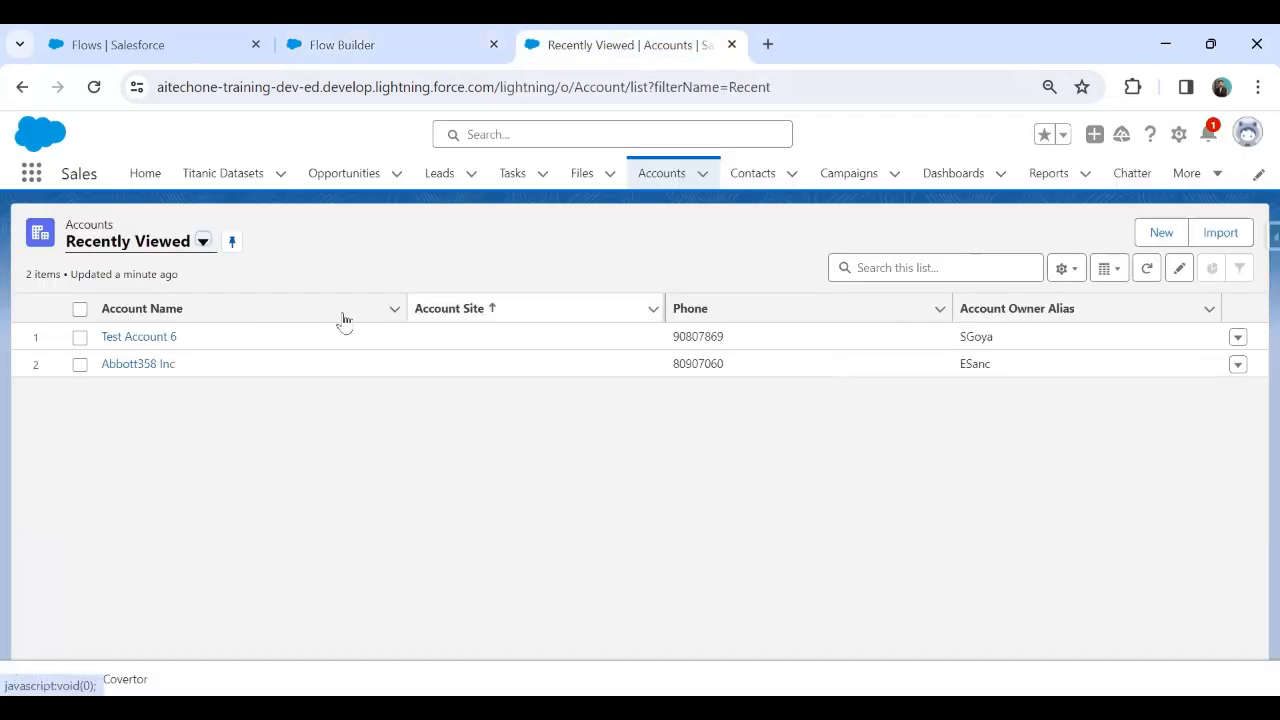
left_click(1161, 235)
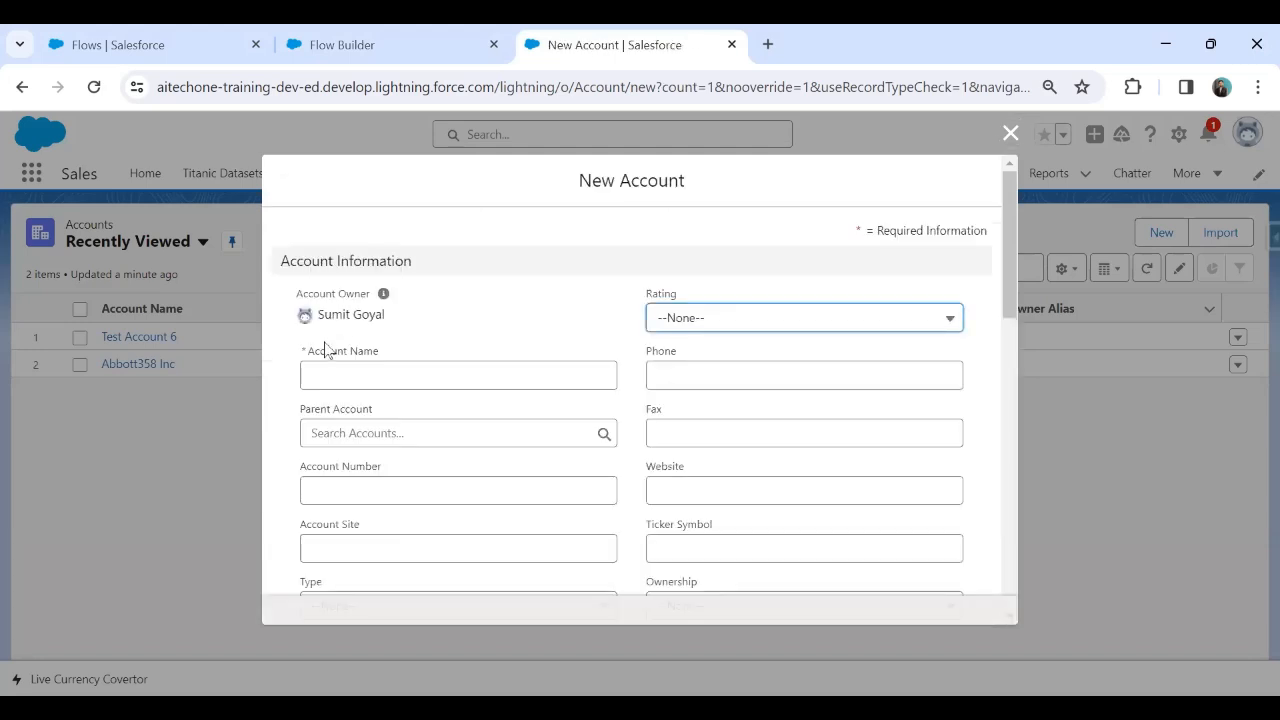
scroll(330, 480, "down", 1)
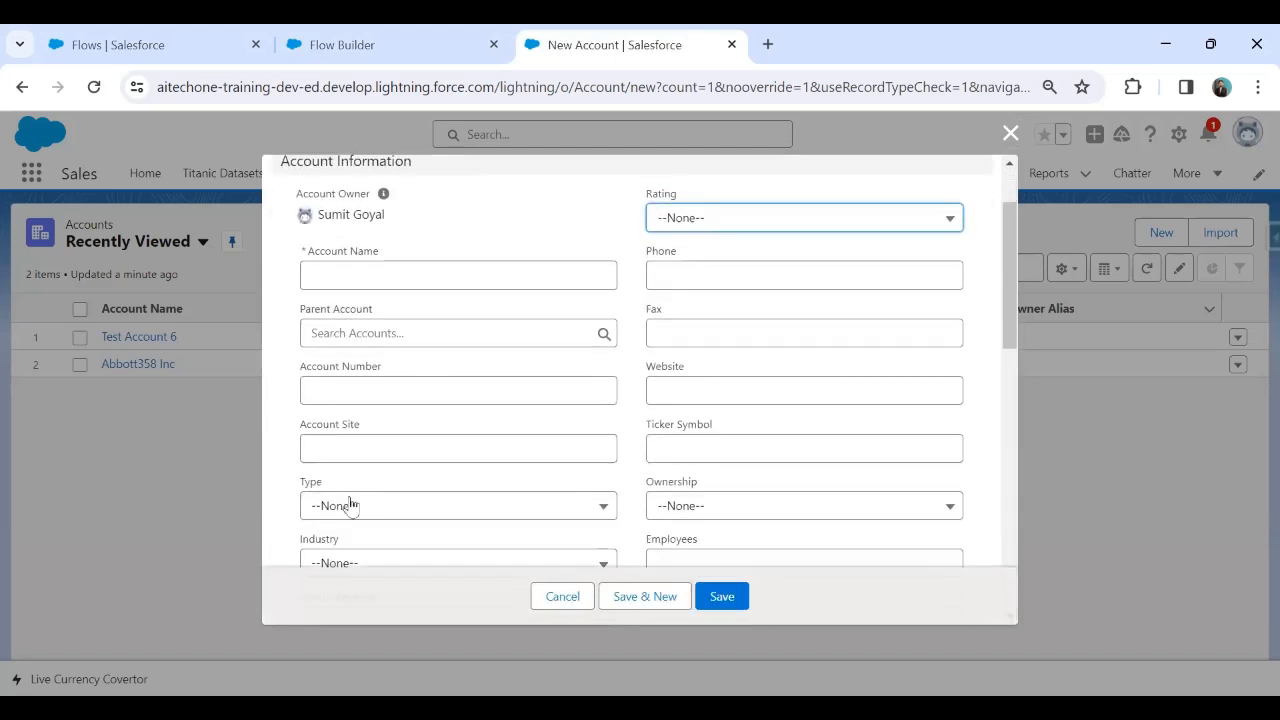
left_click(335, 40)
- Add a second Text component inside the repeater, below the existing Text input
scroll(133, 460, "up", 2)
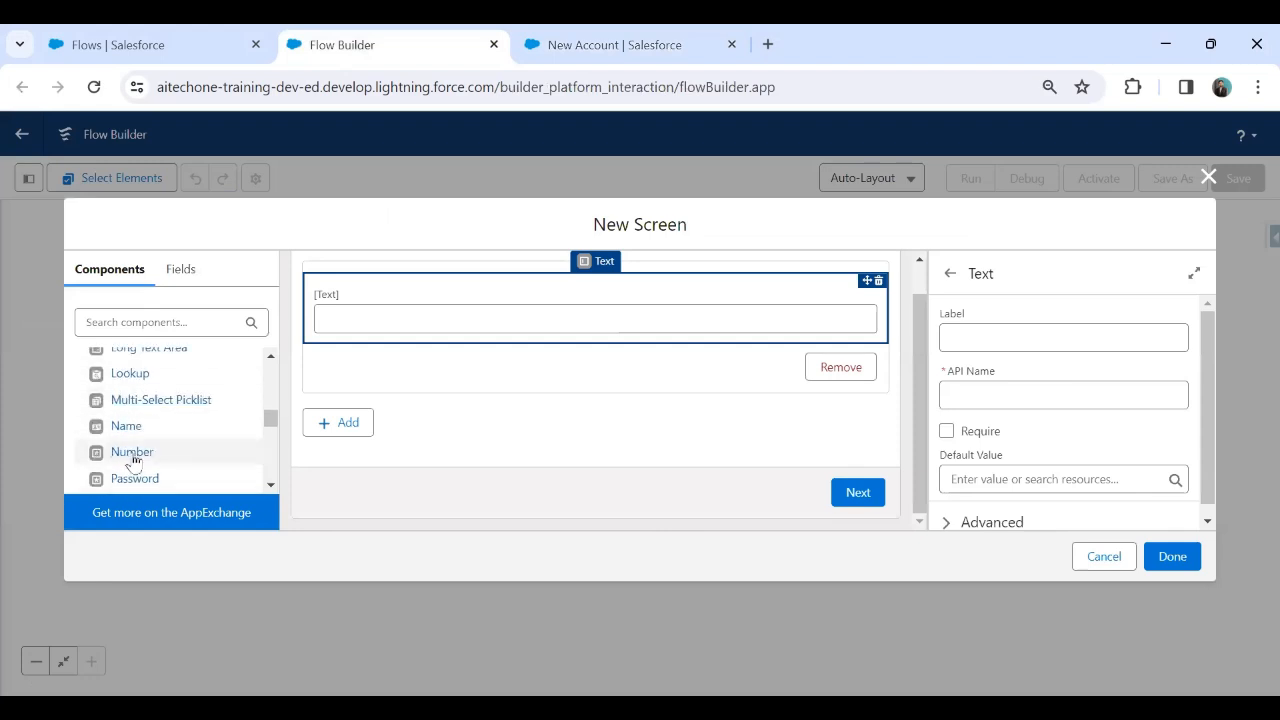
scroll(122, 445, "up", 2)
scroll(134, 443, "down", 4)
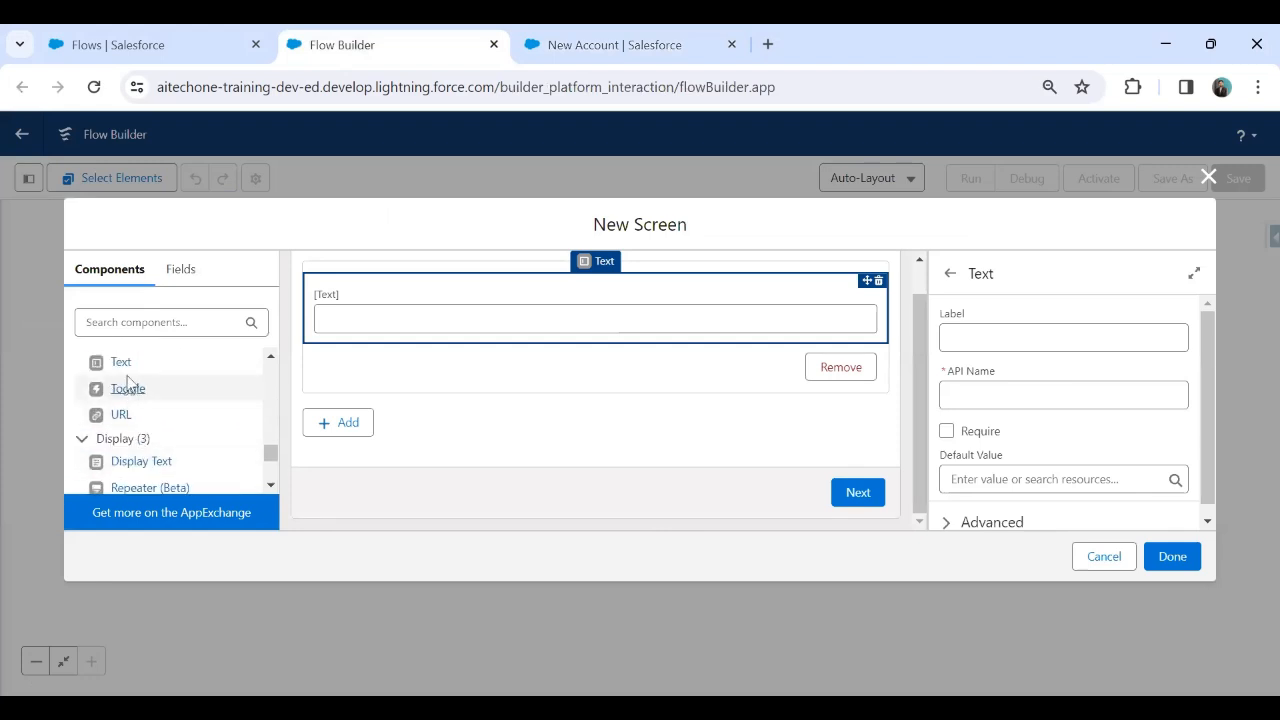
left_click_drag(120, 361, 478, 348)
- Label the repeater's first Text input "Account Name" and make it required
left_click(430, 305)
left_click(993, 341)
type("Account")
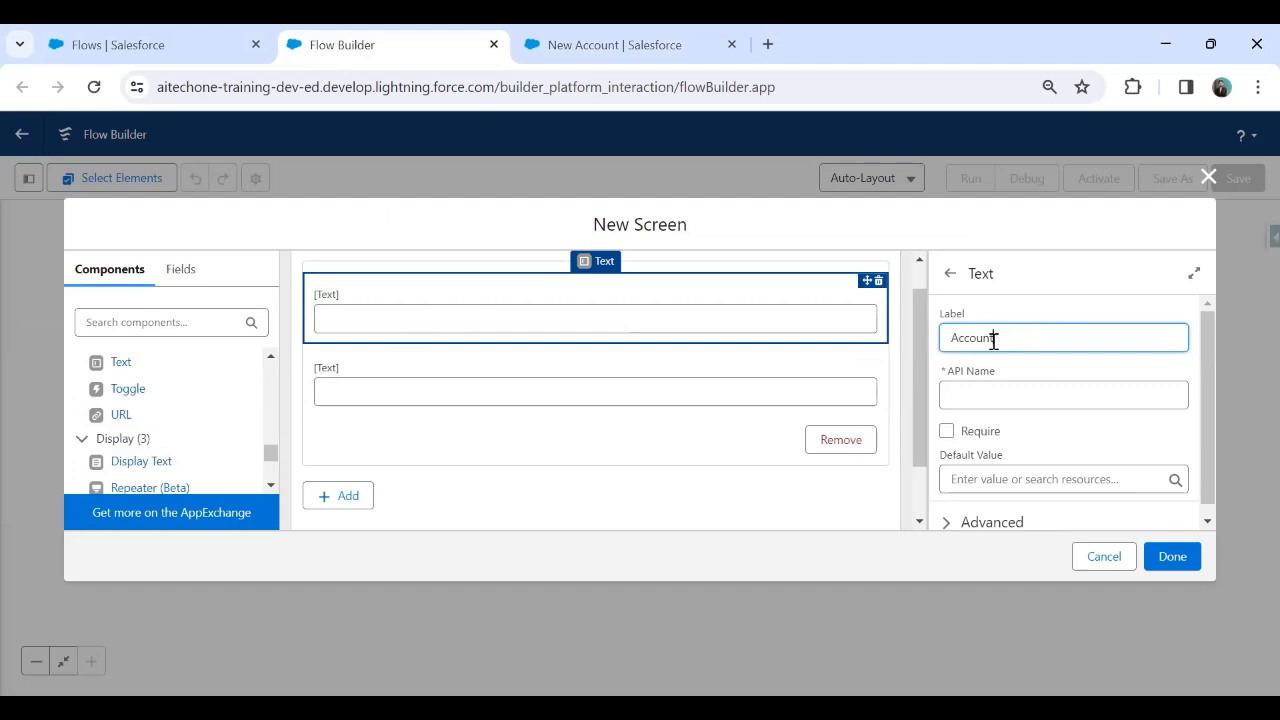
type(" Name")
key("Tab")
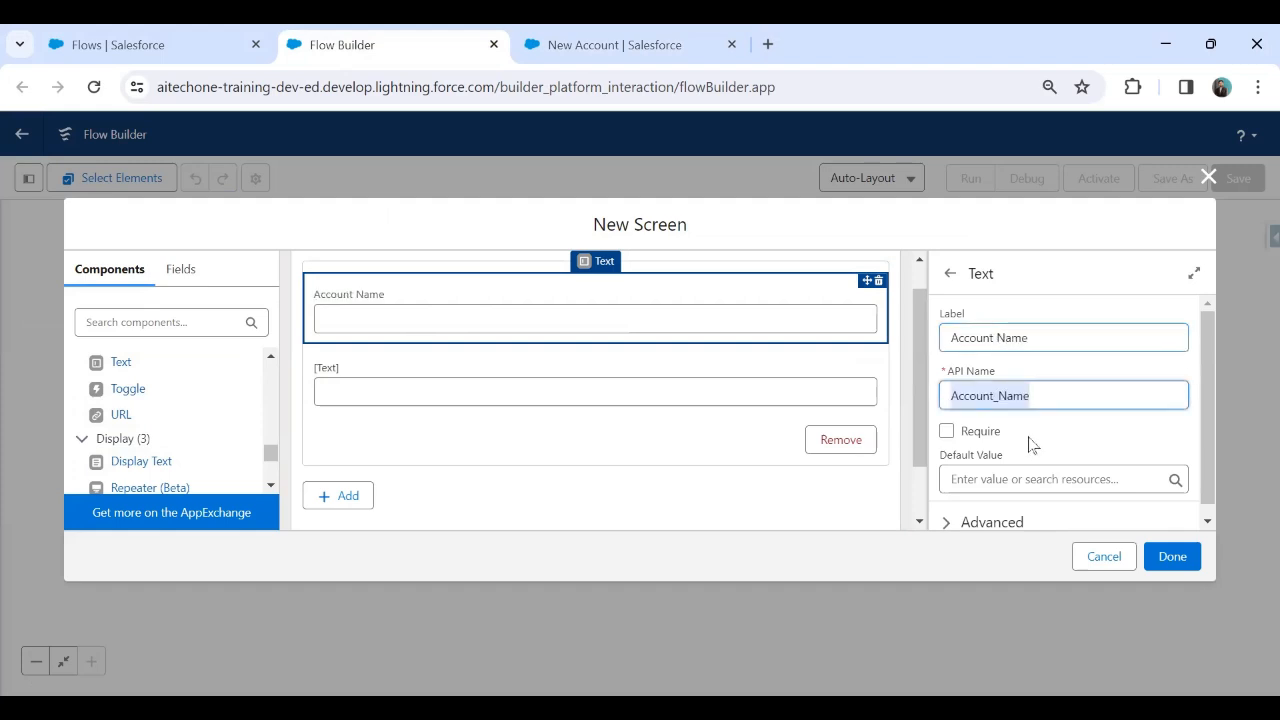
left_click(948, 432)
- Label the repeater's second Text input "Account Type", leaving it optional and without a default value
left_click(493, 397)
left_click(1004, 338)
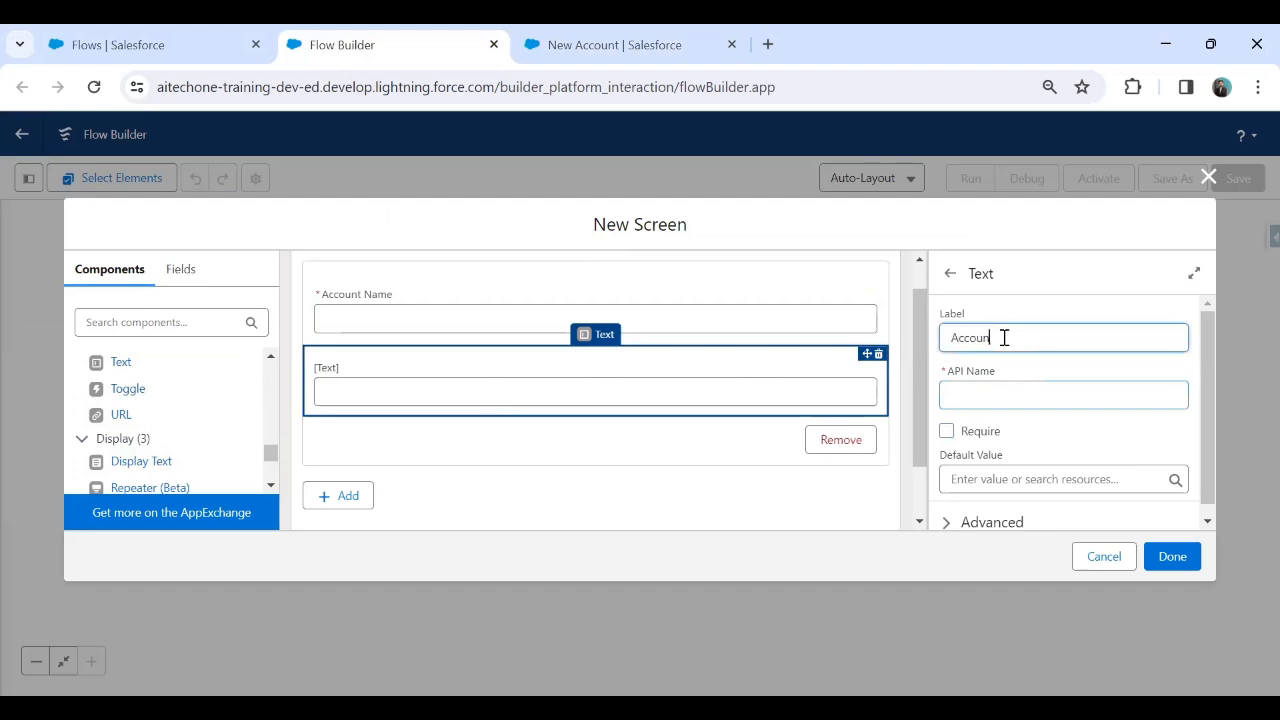
type("Account Type")
key("Tab")
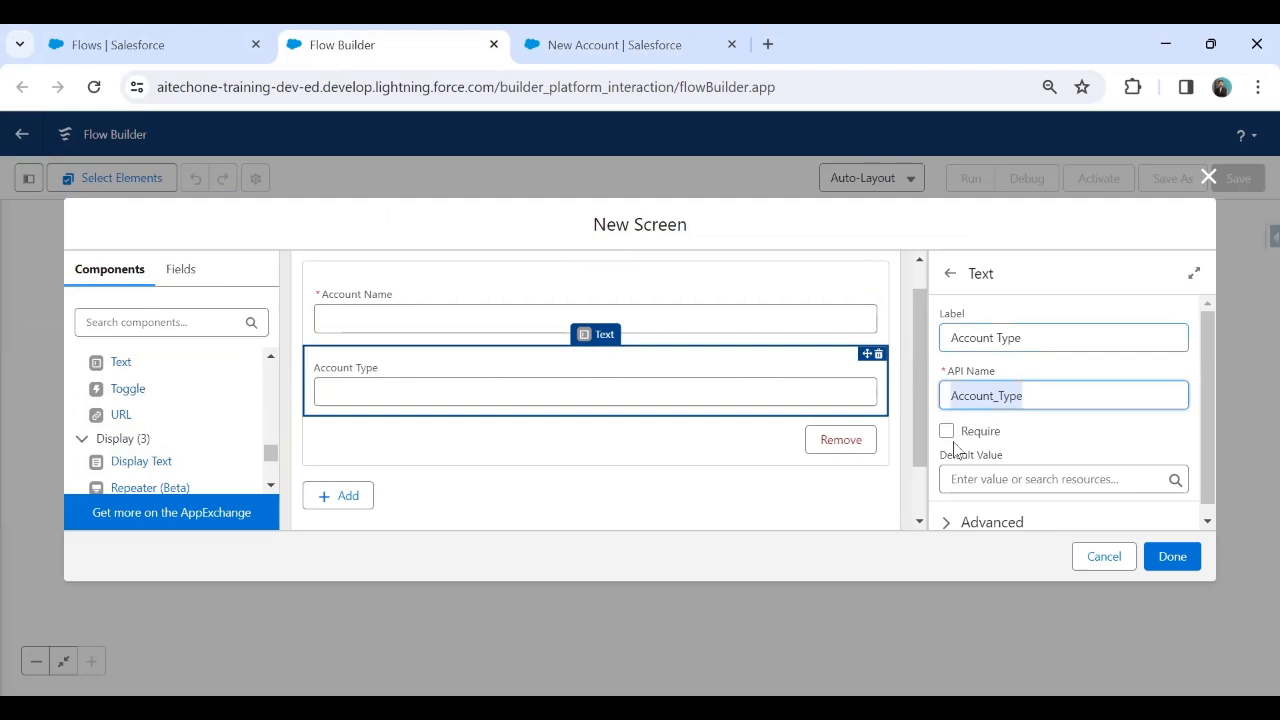
left_click(1010, 478)
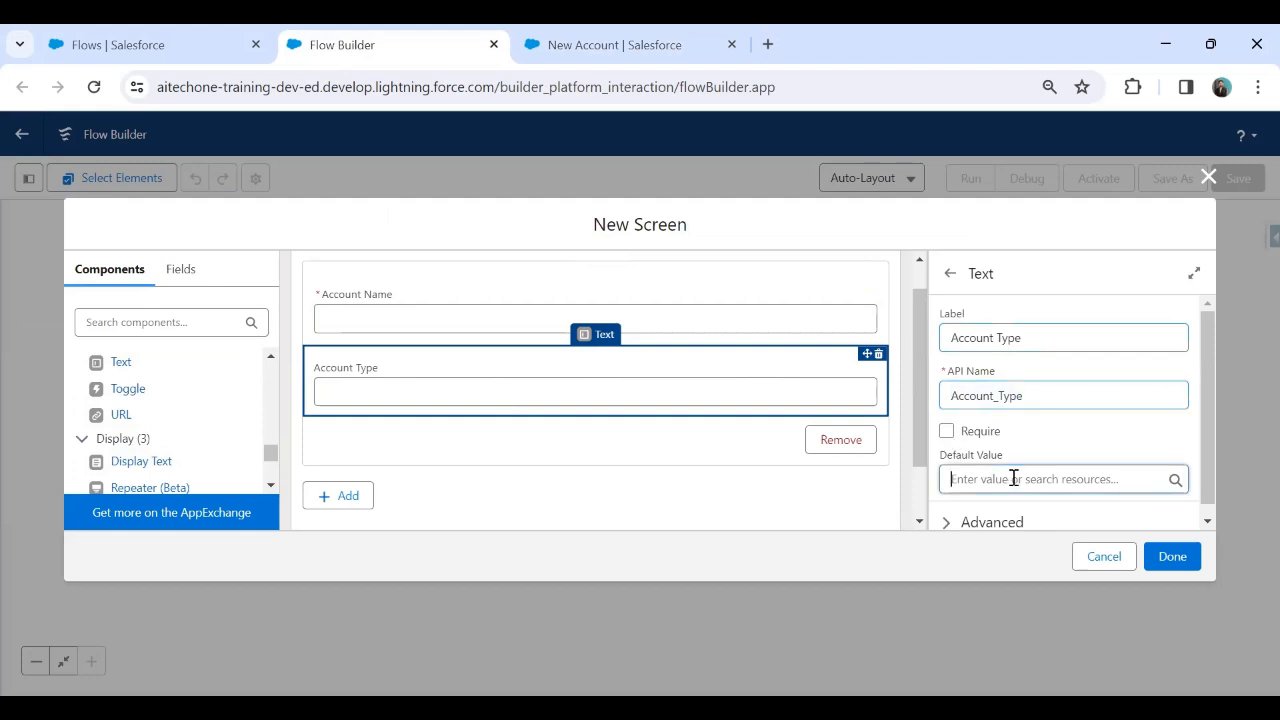
left_click(855, 497)
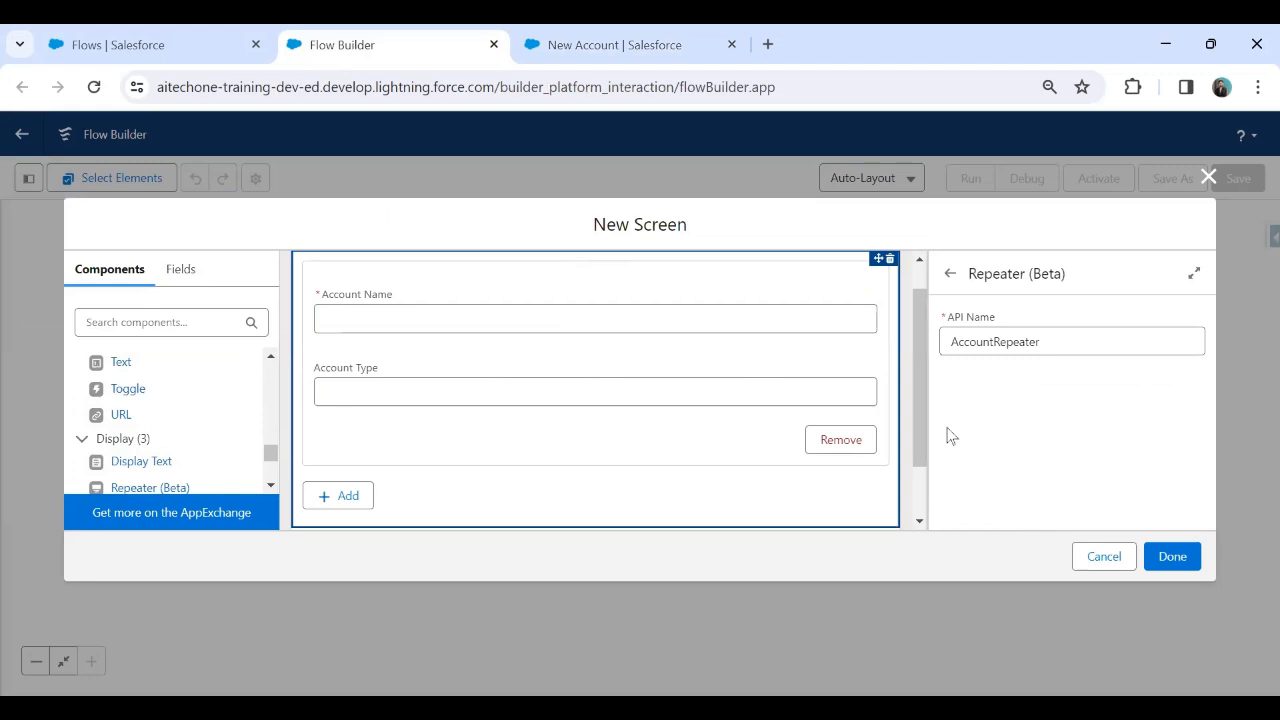
left_click(636, 360)
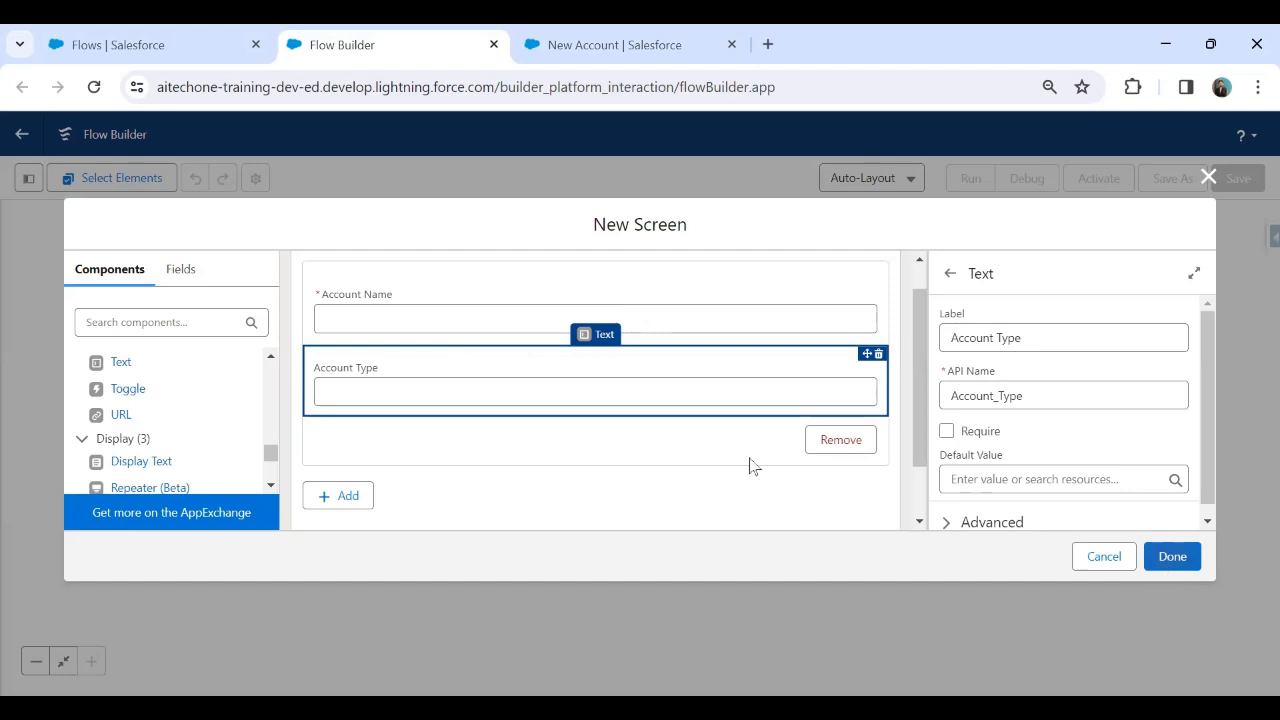
- Finish the InputScreen element and save the flow with the label "New Account Repeater Flow"
scroll(1025, 512, "down", 1)
left_click(1172, 557)
left_click_drag(434, 286, 325, 313)
left_click(1240, 182)
left_click(486, 338)
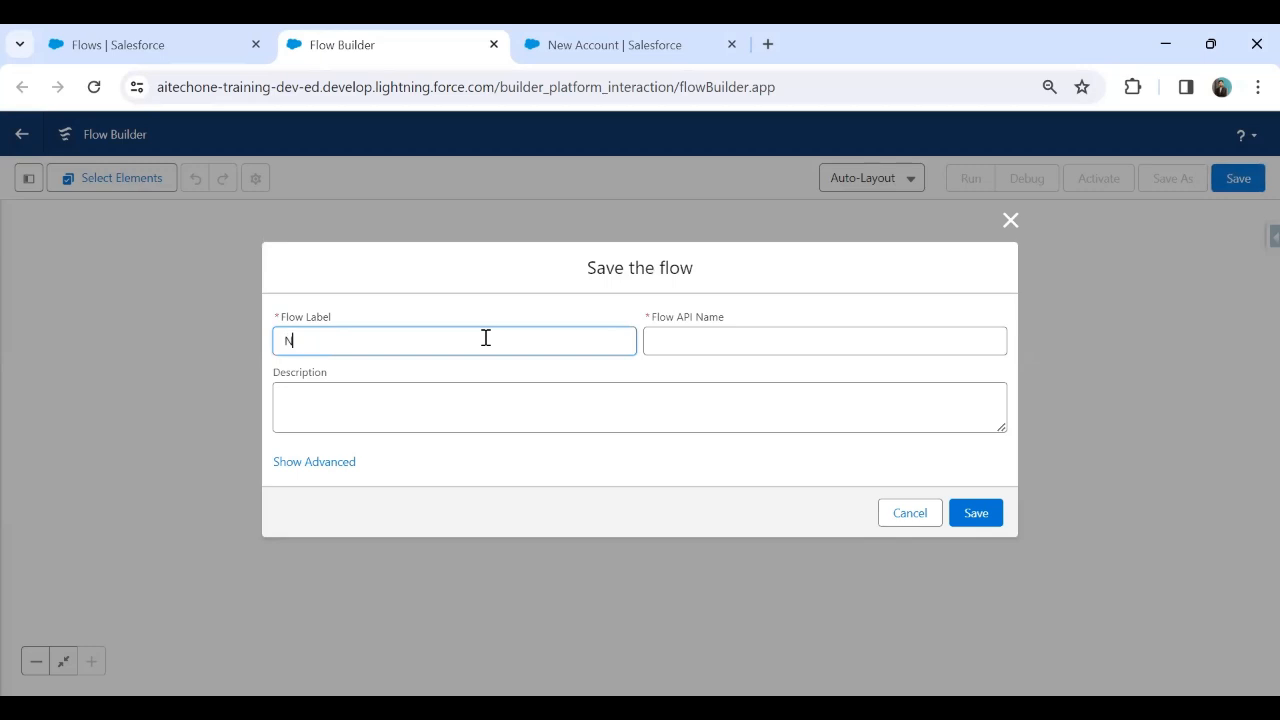
type("New Account Repeater Flow")
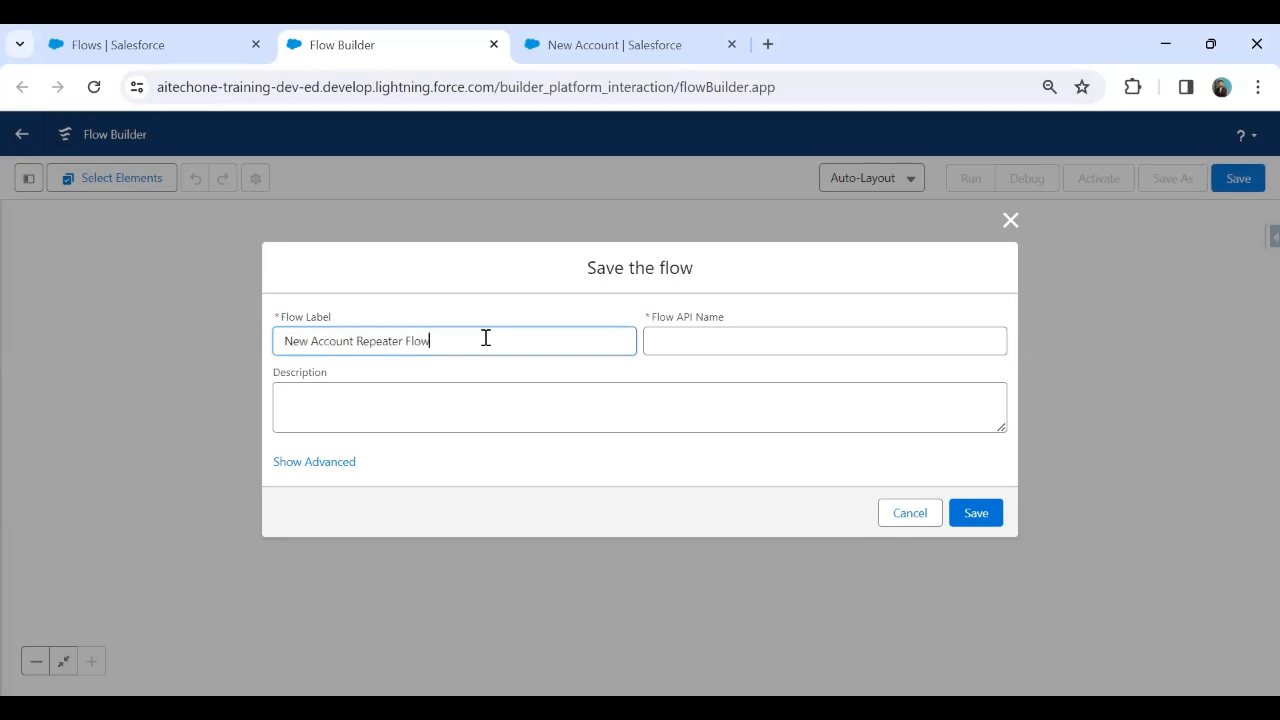
key("Tab")
left_click(976, 513)
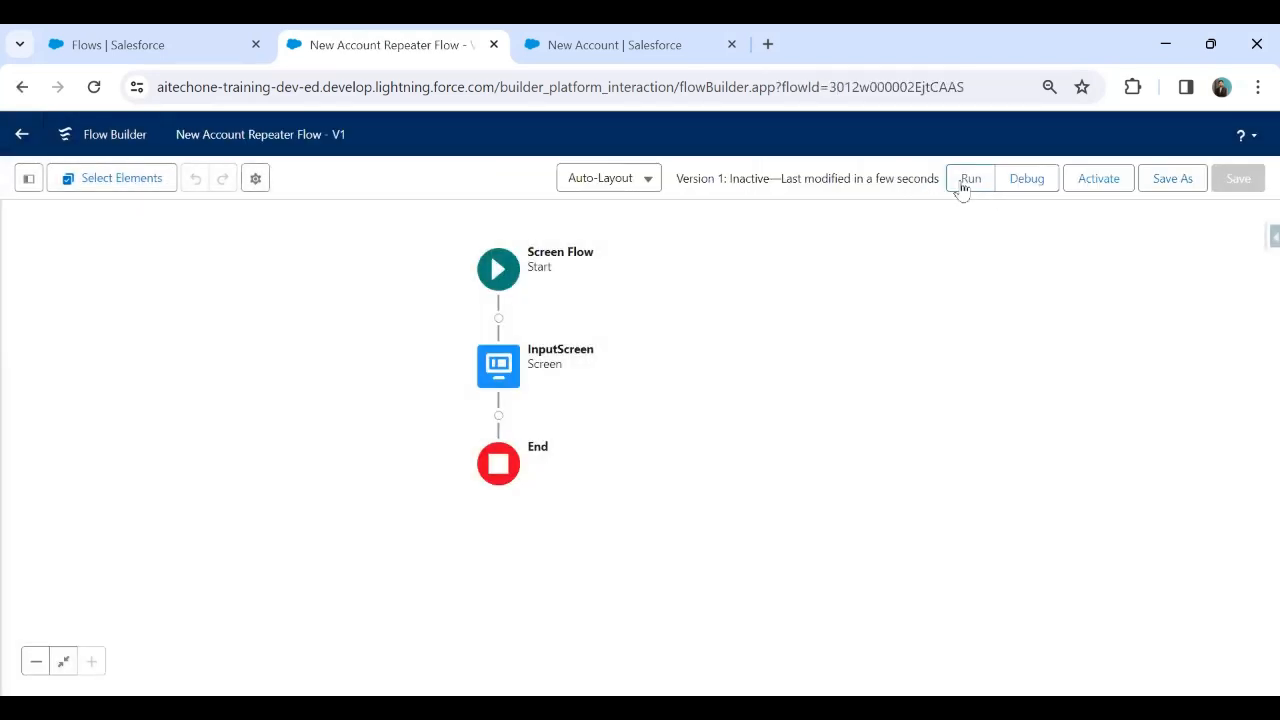
- Run the flow and test its repeater by adding two extra account entries and removing them again
left_click(966, 180)
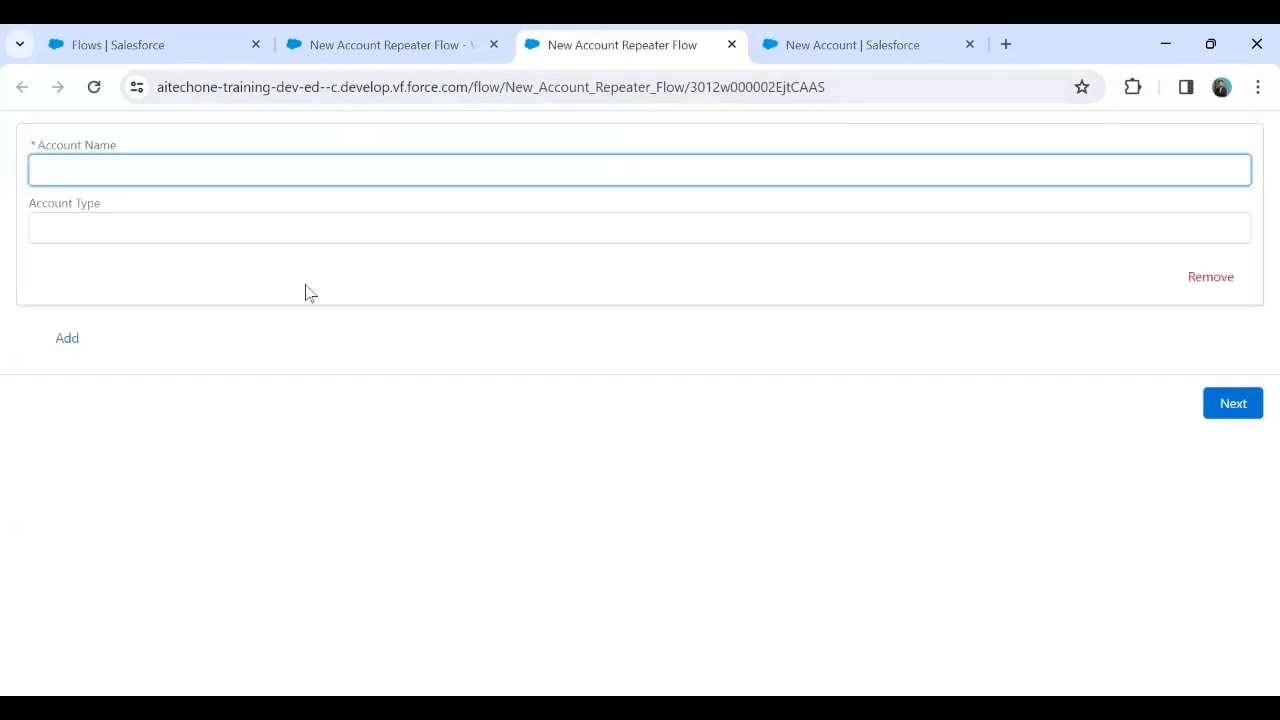
left_click(52, 340)
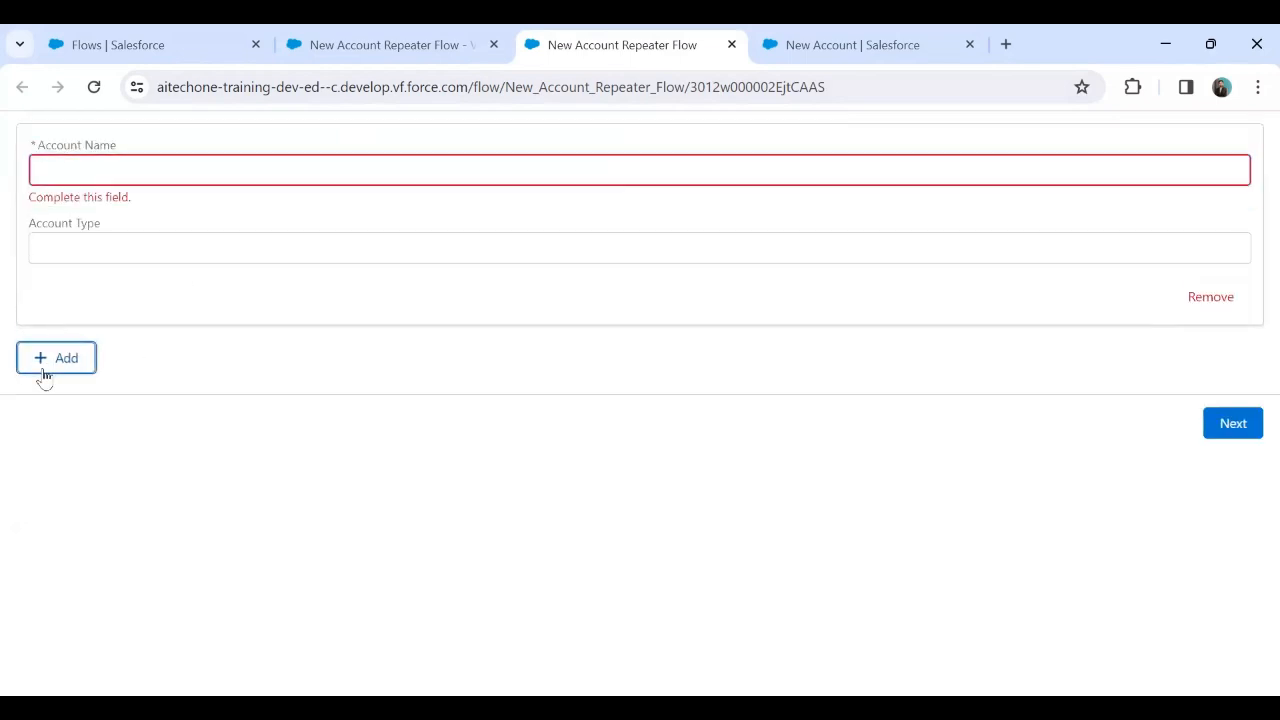
left_click(44, 375)
left_click(43, 557)
scroll(155, 480, "down", 2)
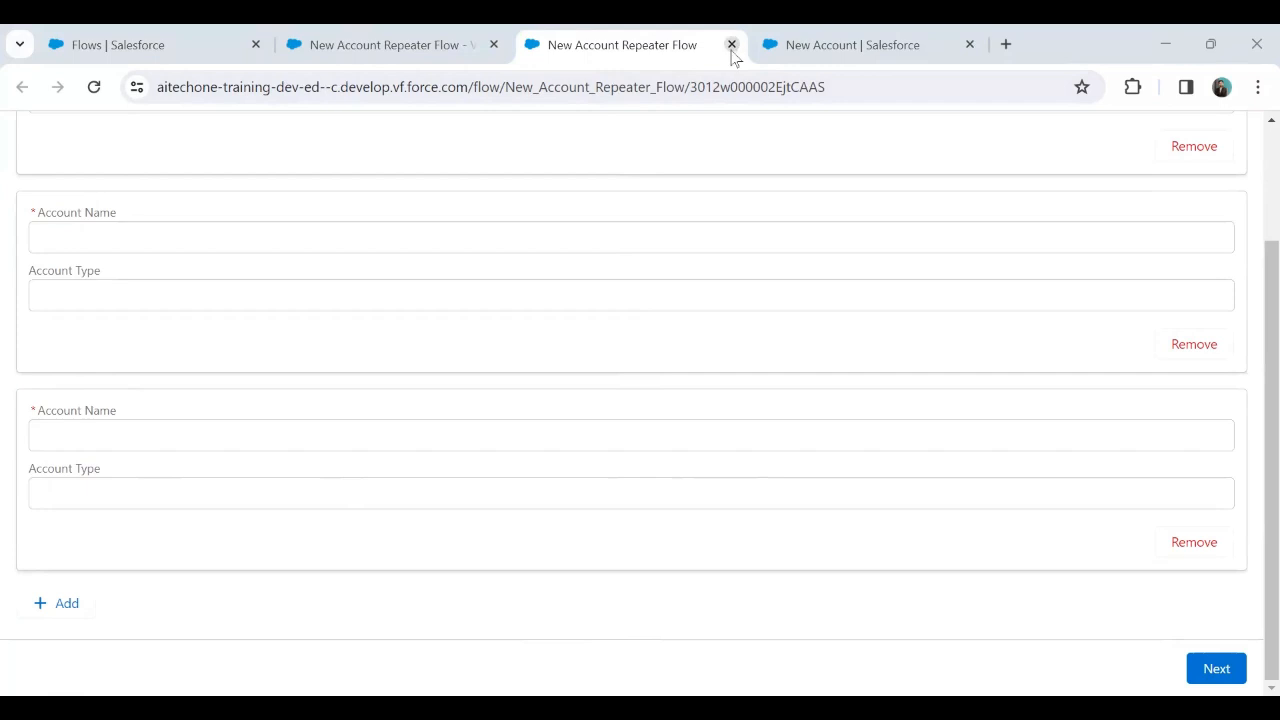
left_click(1193, 344)
left_click(1210, 495)
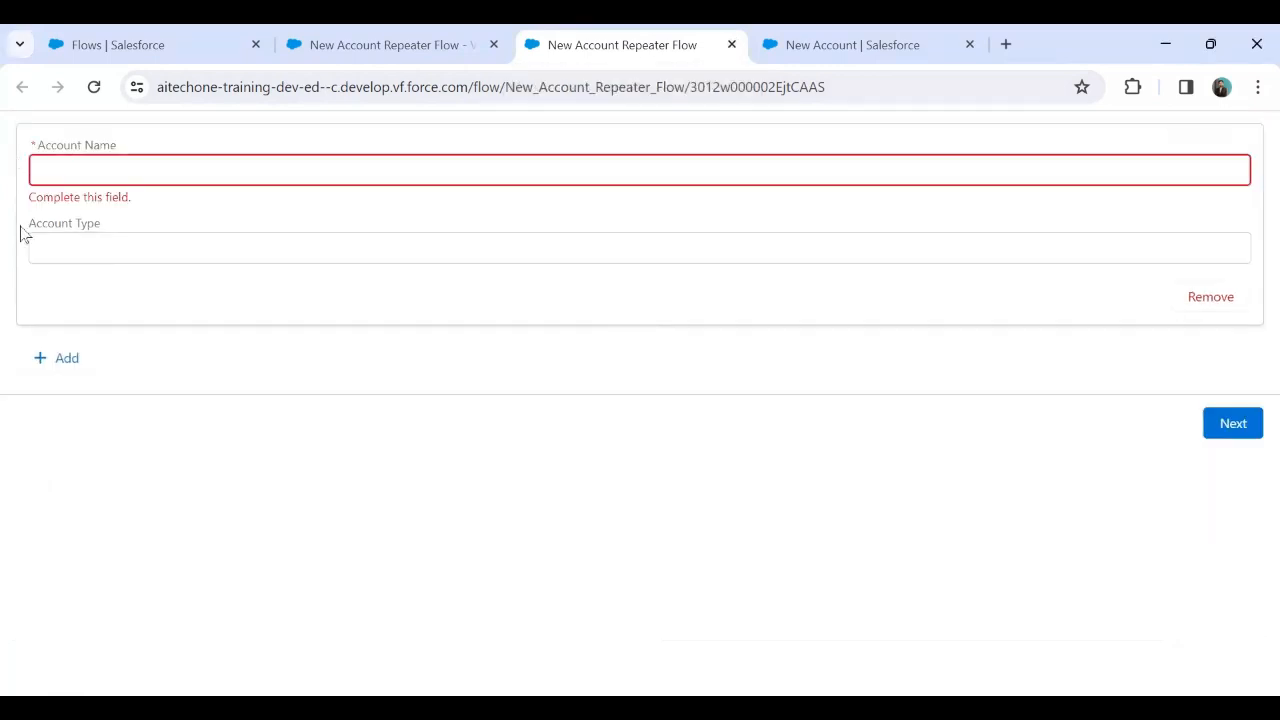
- Add a second account entry and fill the first entry with the name "Test Acount 100" and the type "Prospect"
left_click(68, 360)
left_click(126, 167)
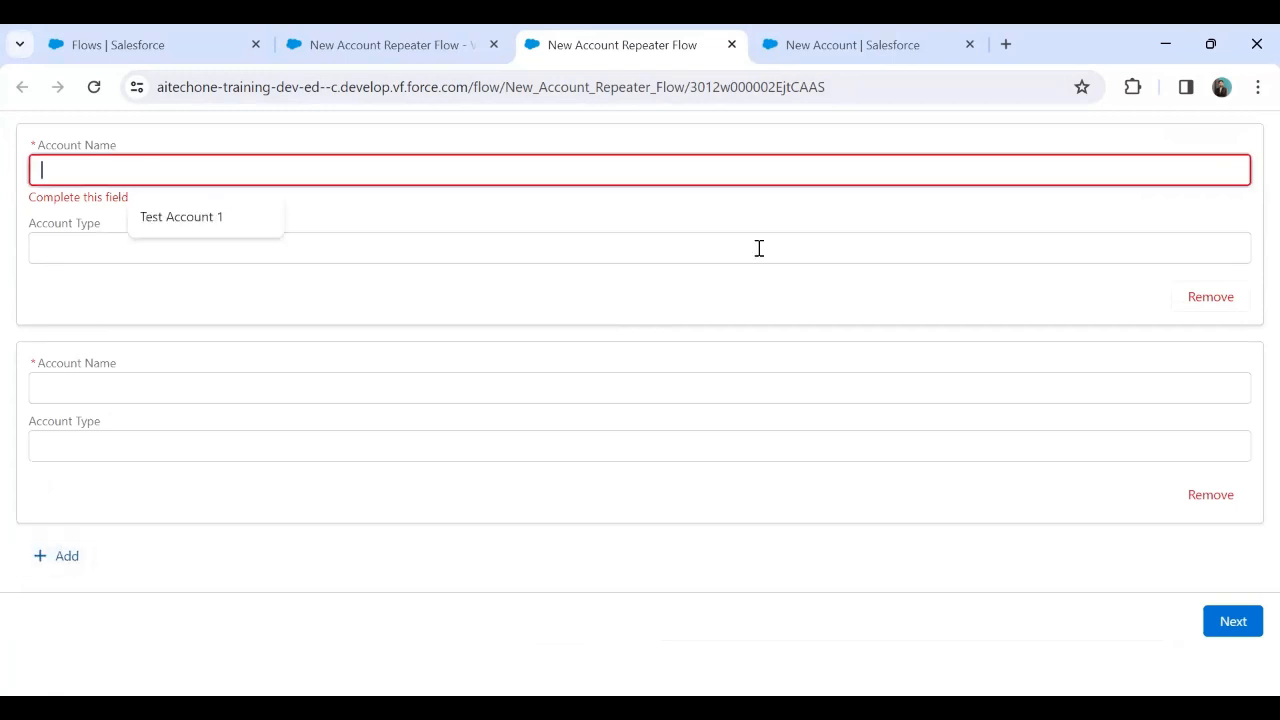
type("Test Accoun")
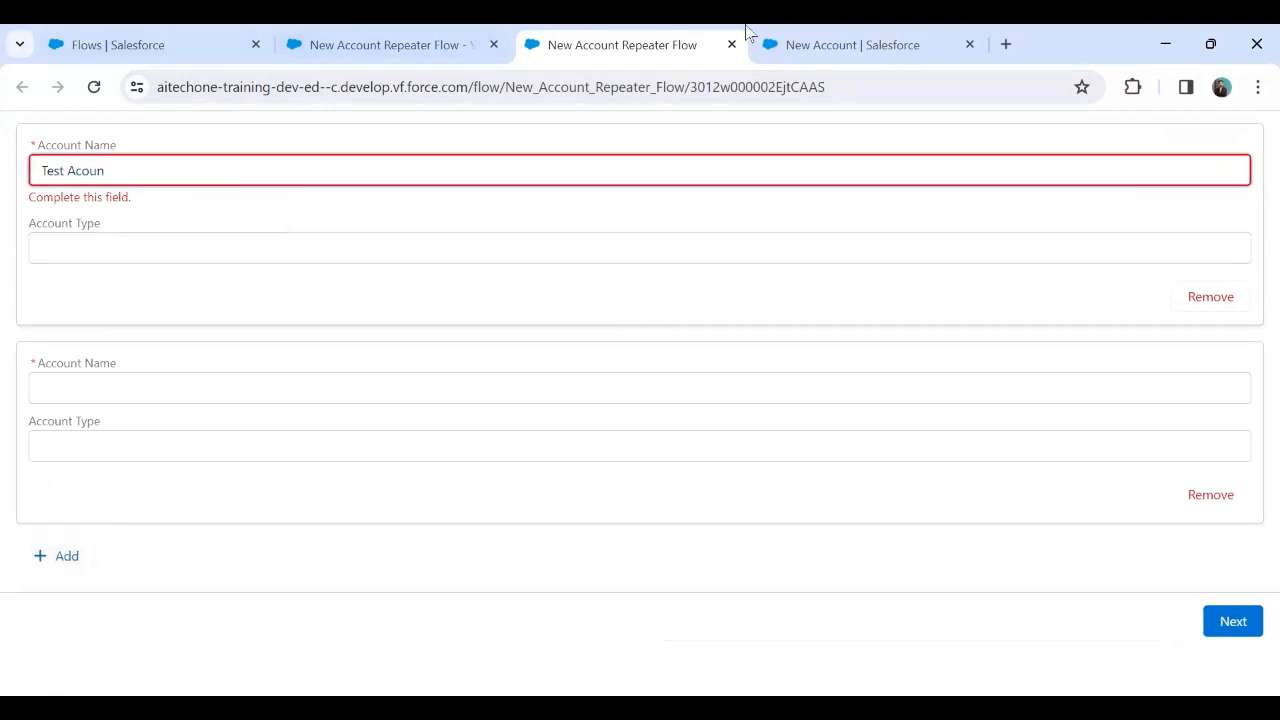
left_click(850, 44)
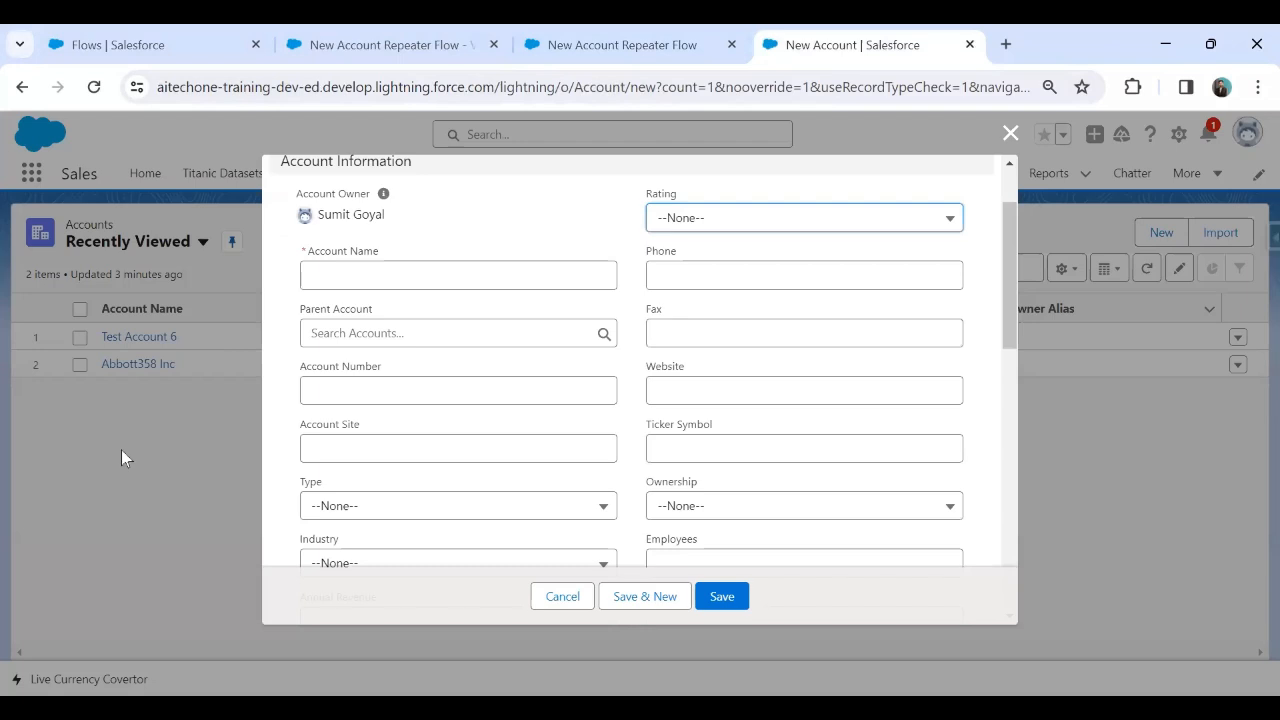
left_click(690, 40)
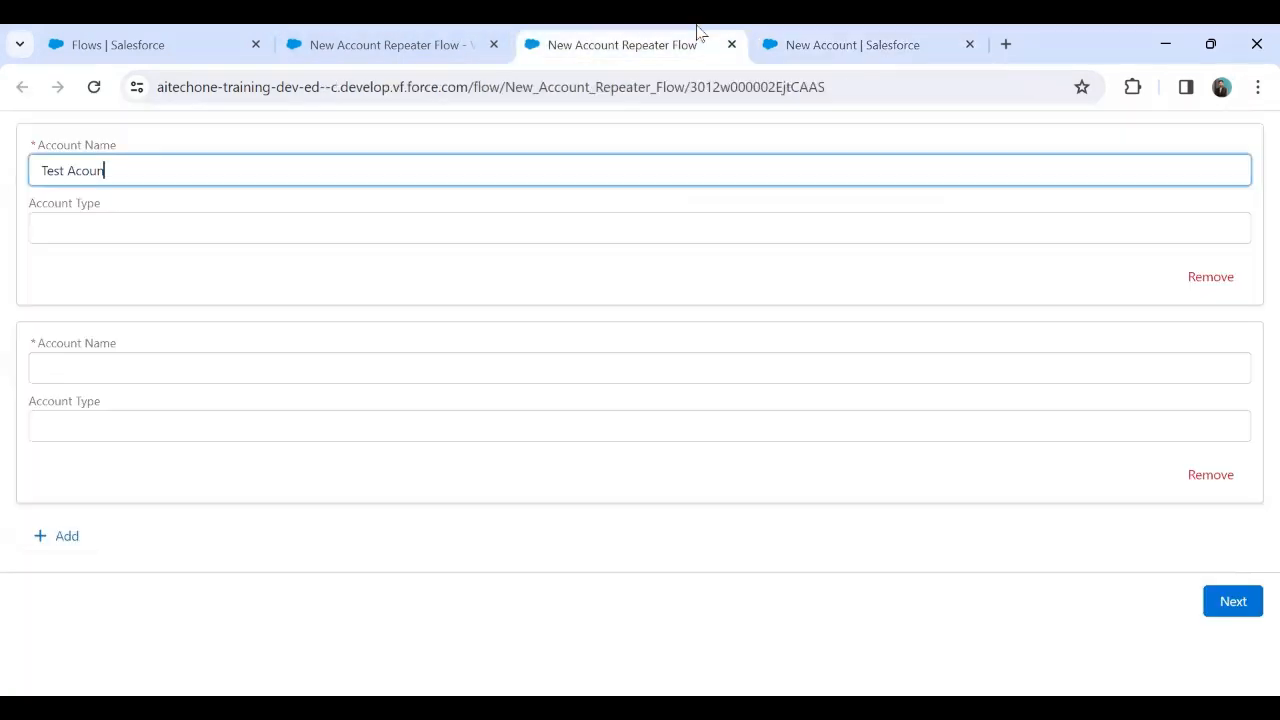
left_click(903, 30)
left_click(597, 34)
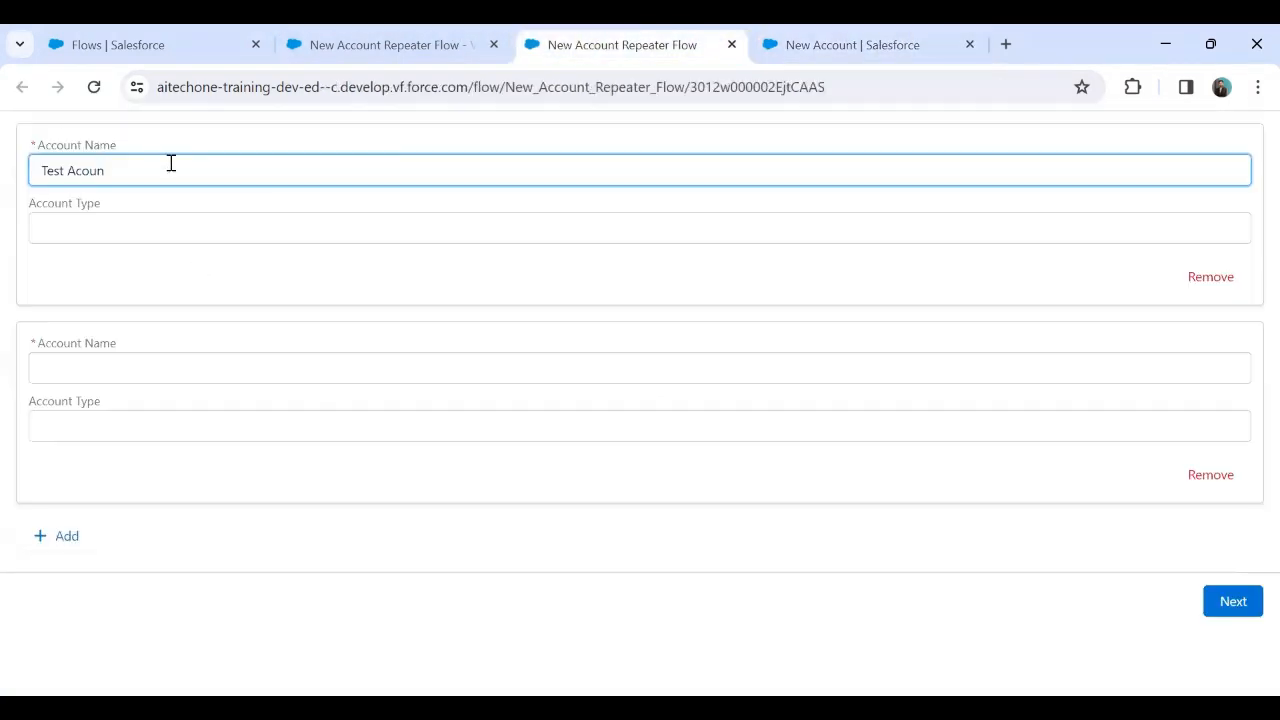
key("Tab")
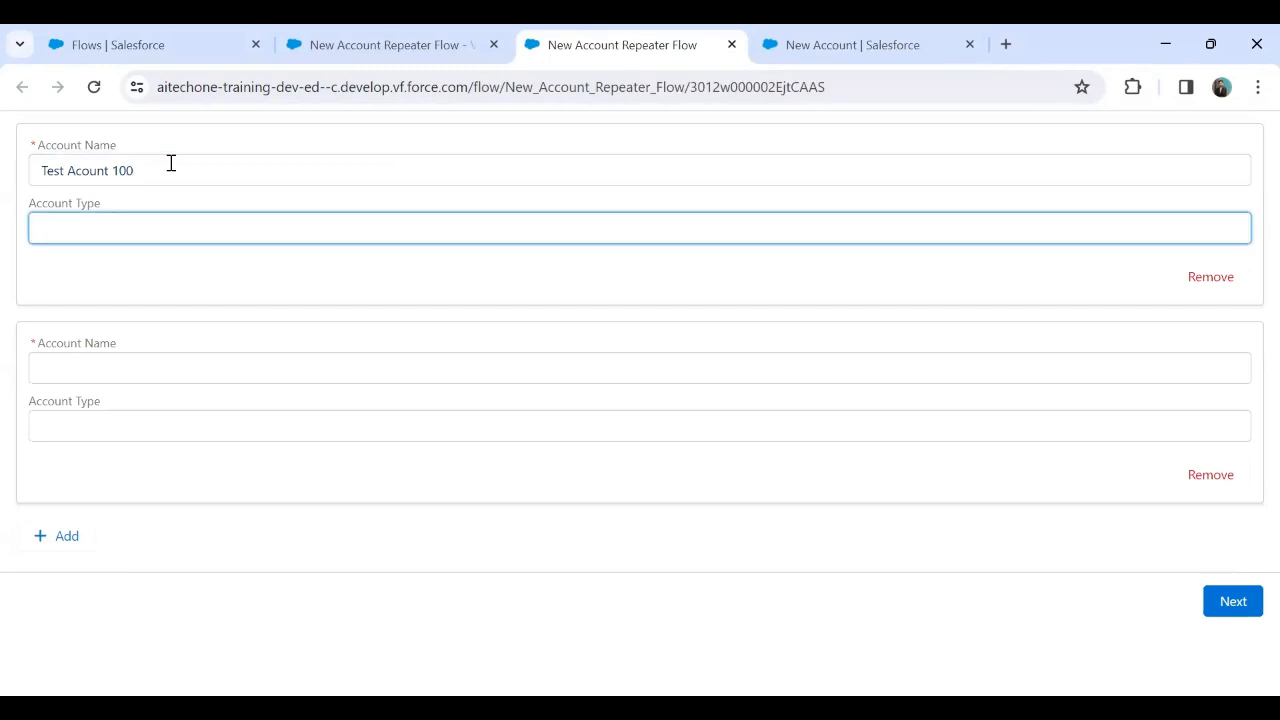
type("P")
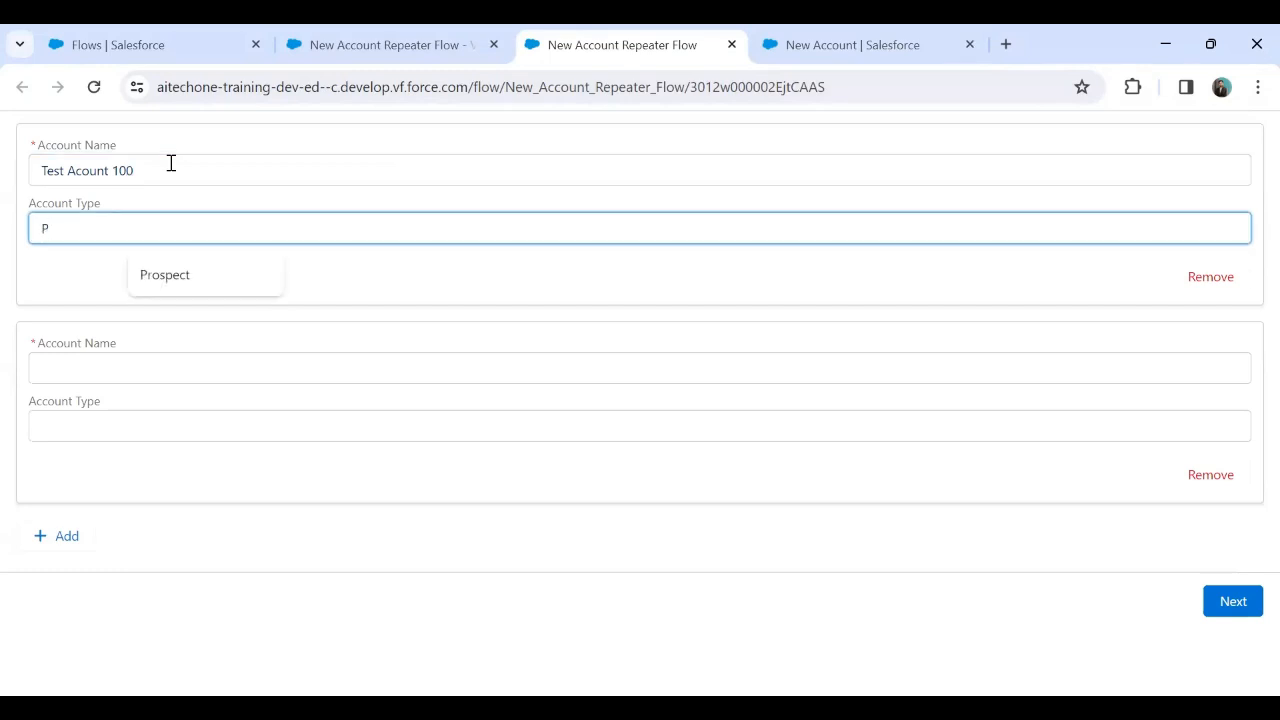
key("Down")
key("Return")
- Fill the second account entry with the name "Test Account 101" and the type "Prospect"
left_click(120, 362)
type("Test Account 101")
key("Tab")
type("Pro")
left_click(158, 476)
left_click(137, 639)
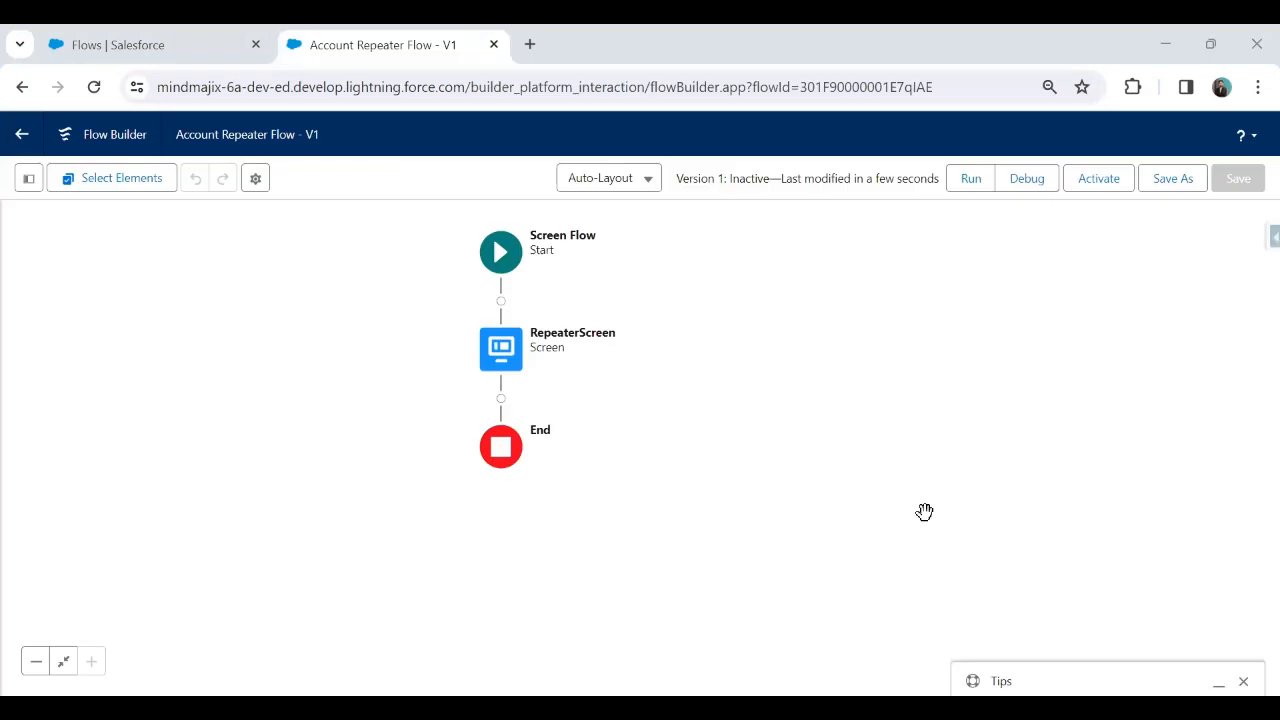
- Check the repeater fields of the RepeaterScreen element in the Account Repeater Flow and close it without changes
left_click(1241, 683)
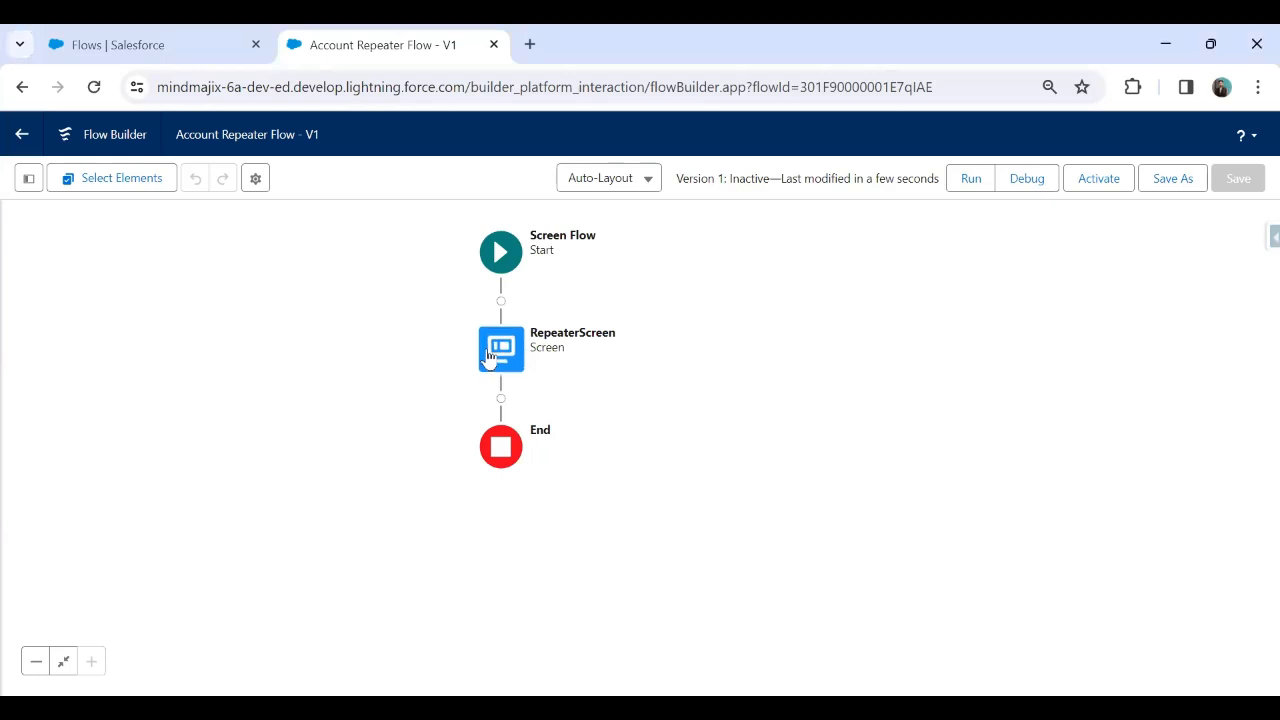
double_click(492, 360)
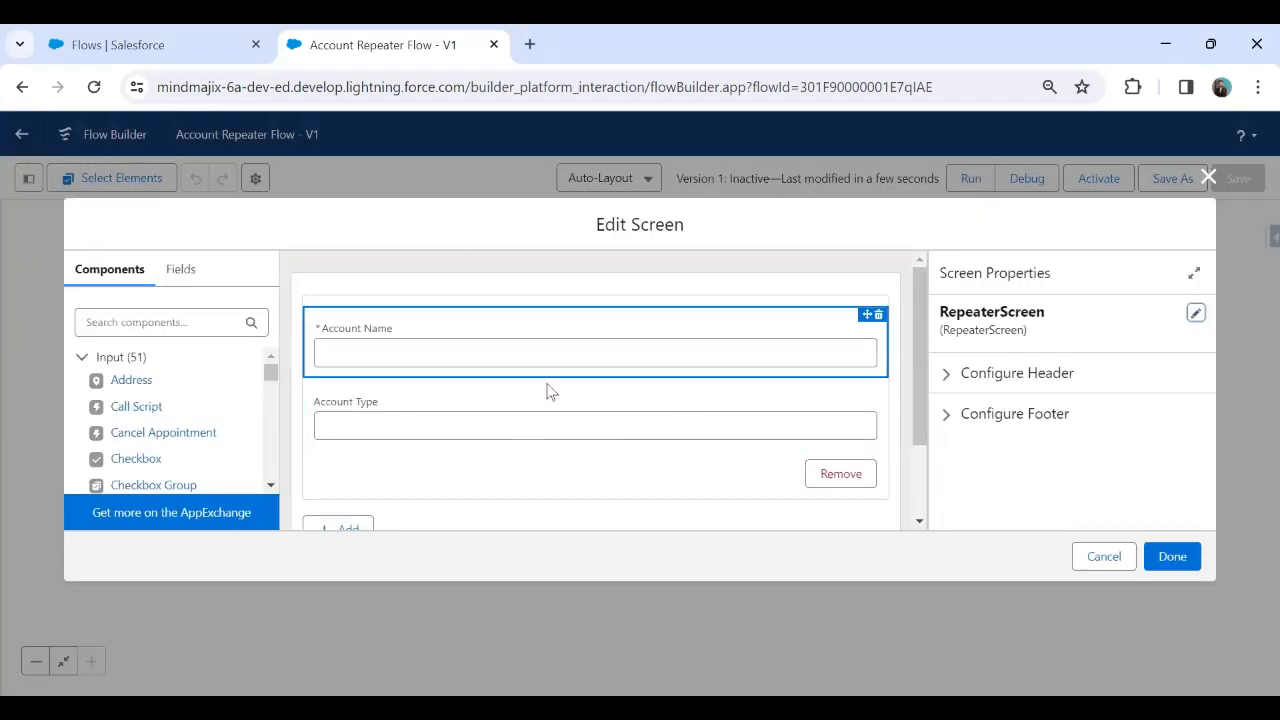
left_click(1208, 177)
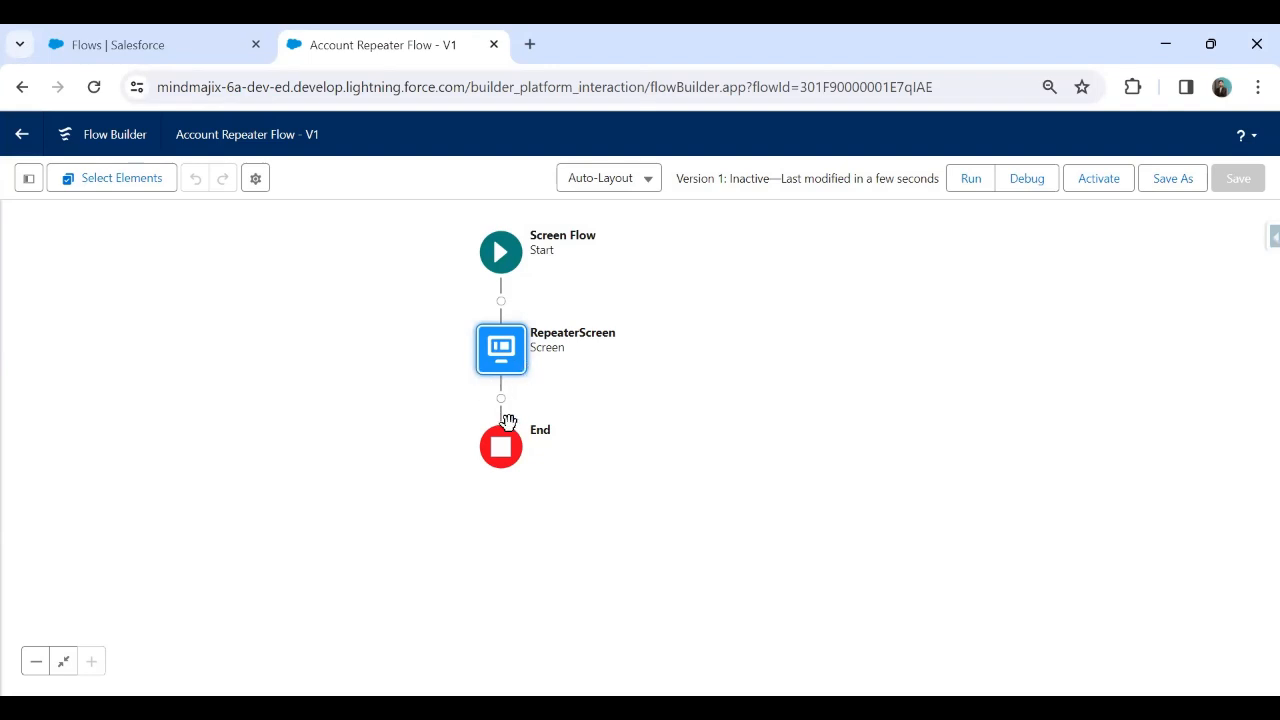
- Add a Loop element after RepeaterScreen and label it "Iterate on Repeater"
left_click(501, 397)
type("loo")
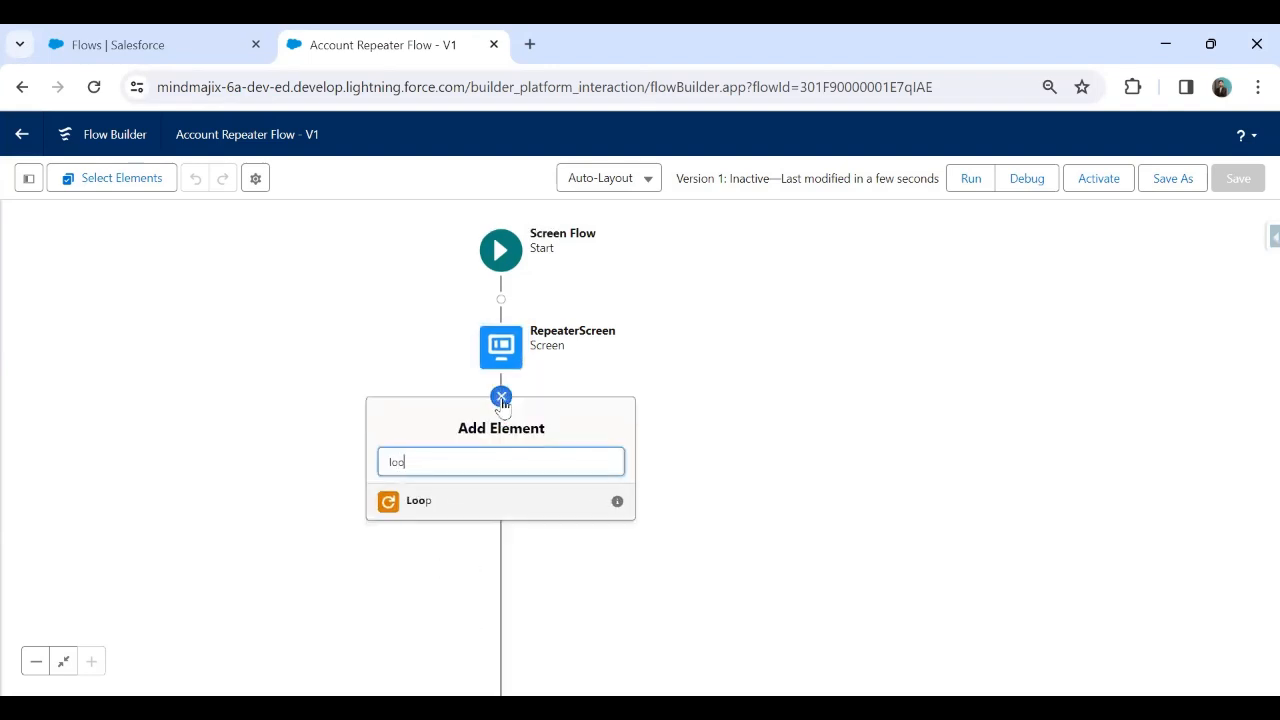
type("p")
left_click(416, 507)
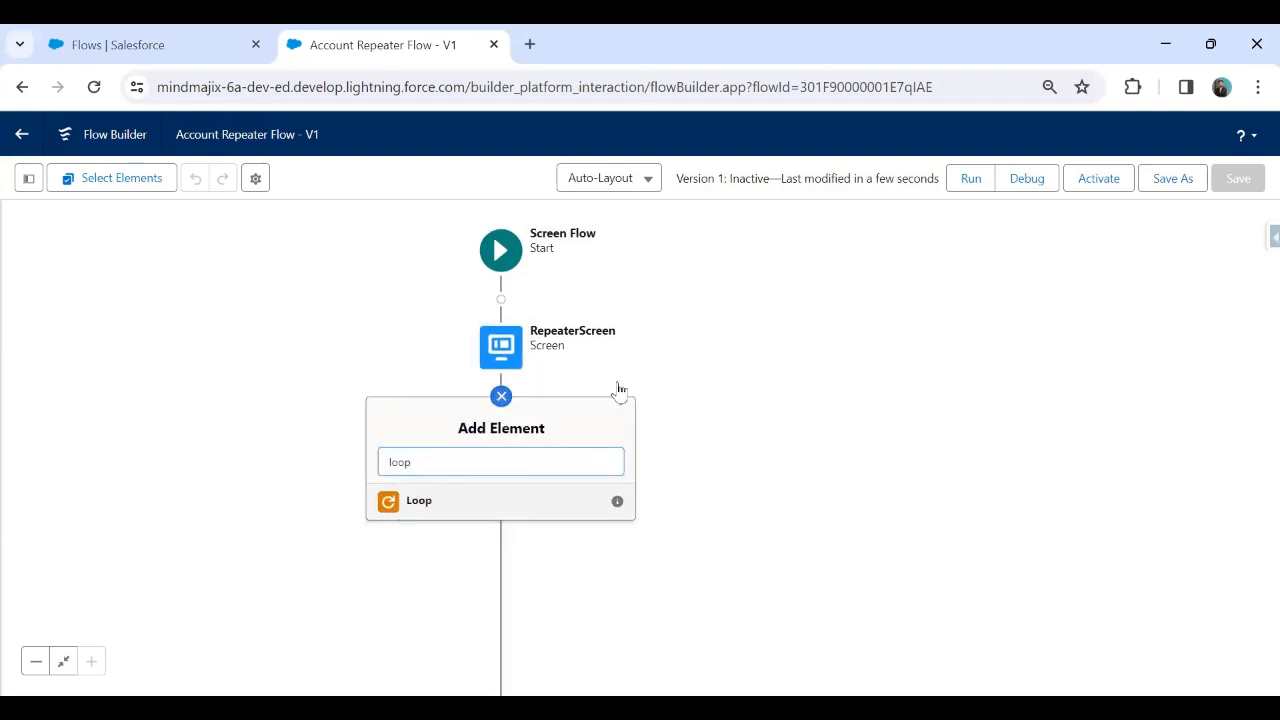
left_click(833, 287)
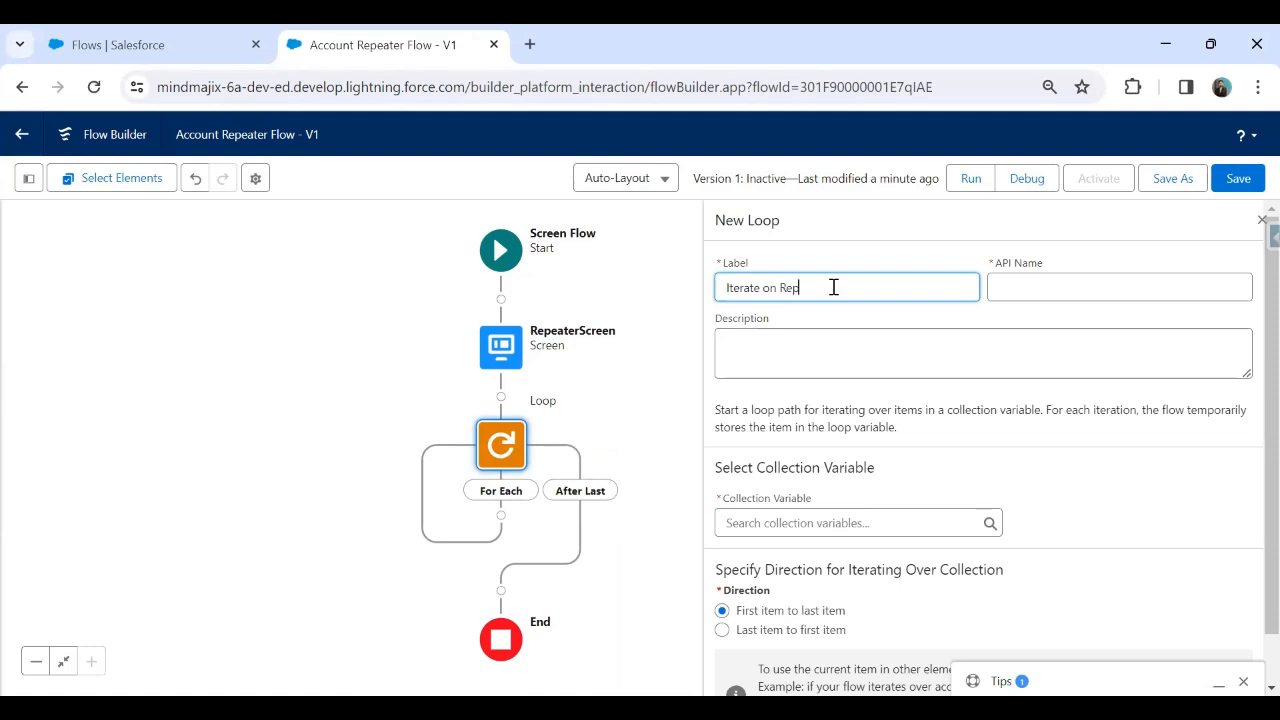
key("Tab")
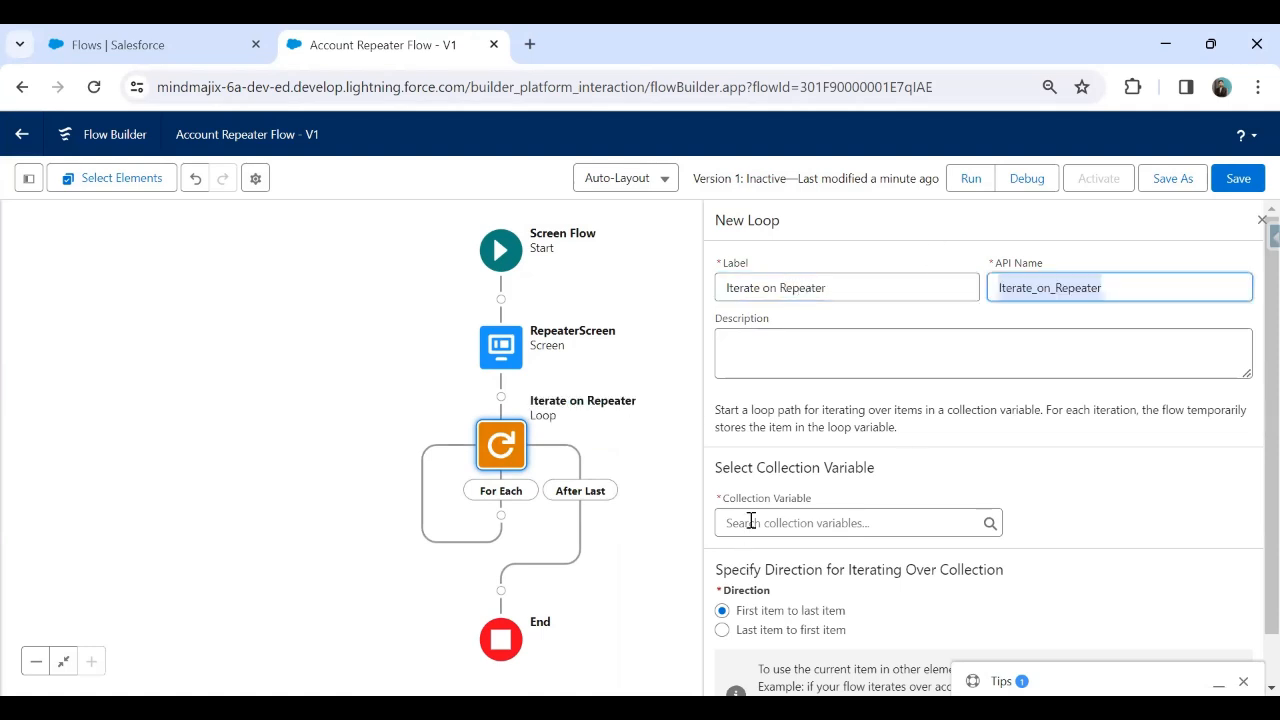
- Set the loop's collection variable to AccountRepeater.AllItems, save the flow and close the loop's properties
left_click(748, 522)
left_click(808, 497)
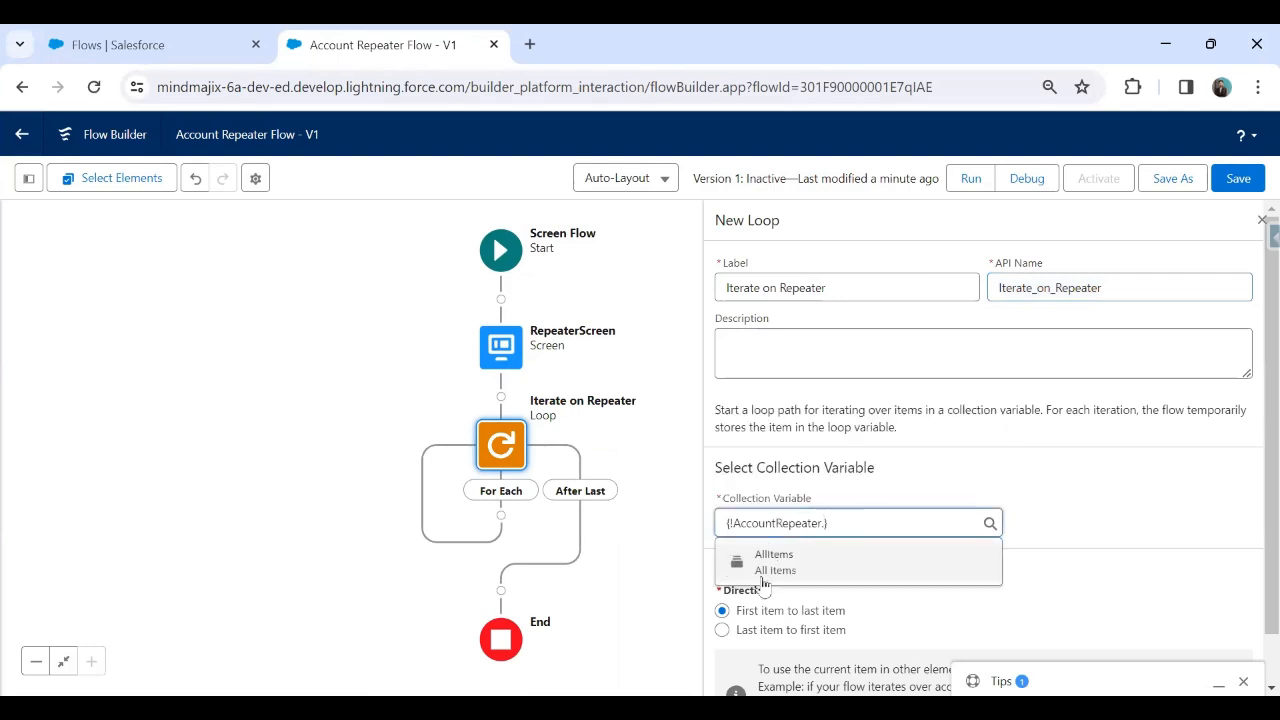
left_click(773, 561)
scroll(800, 570, "down", 1)
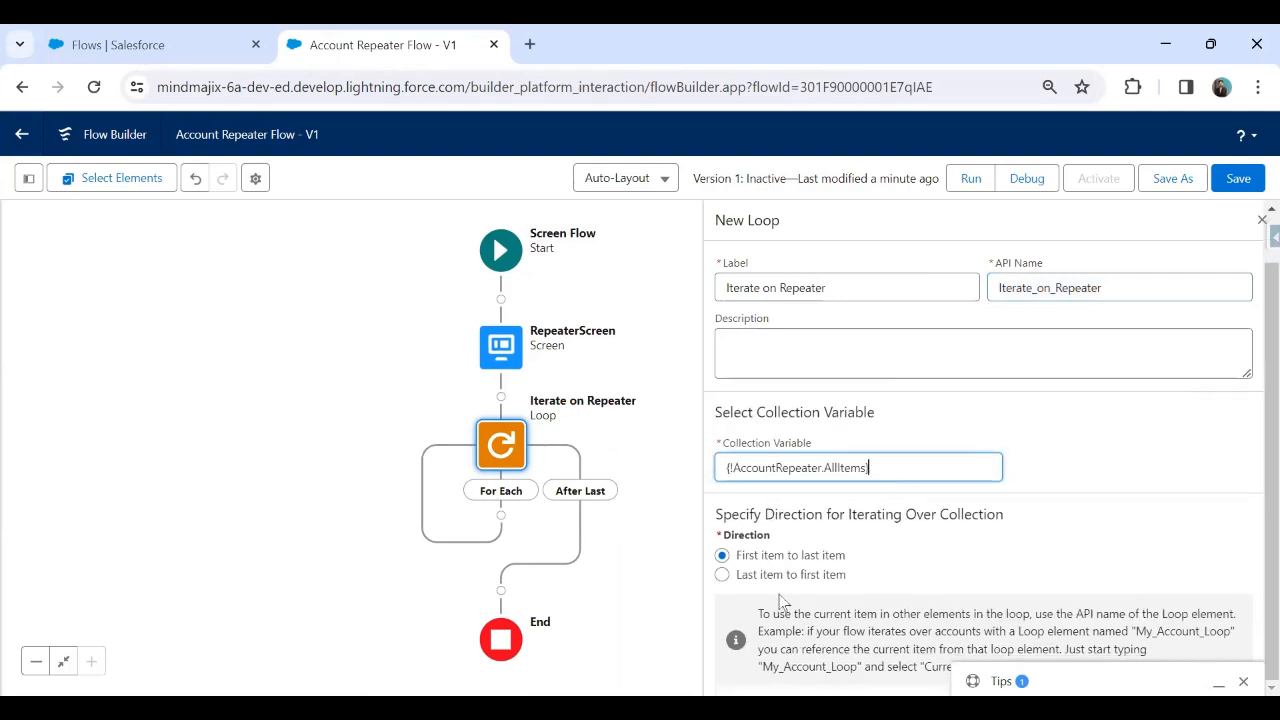
left_click(1244, 681)
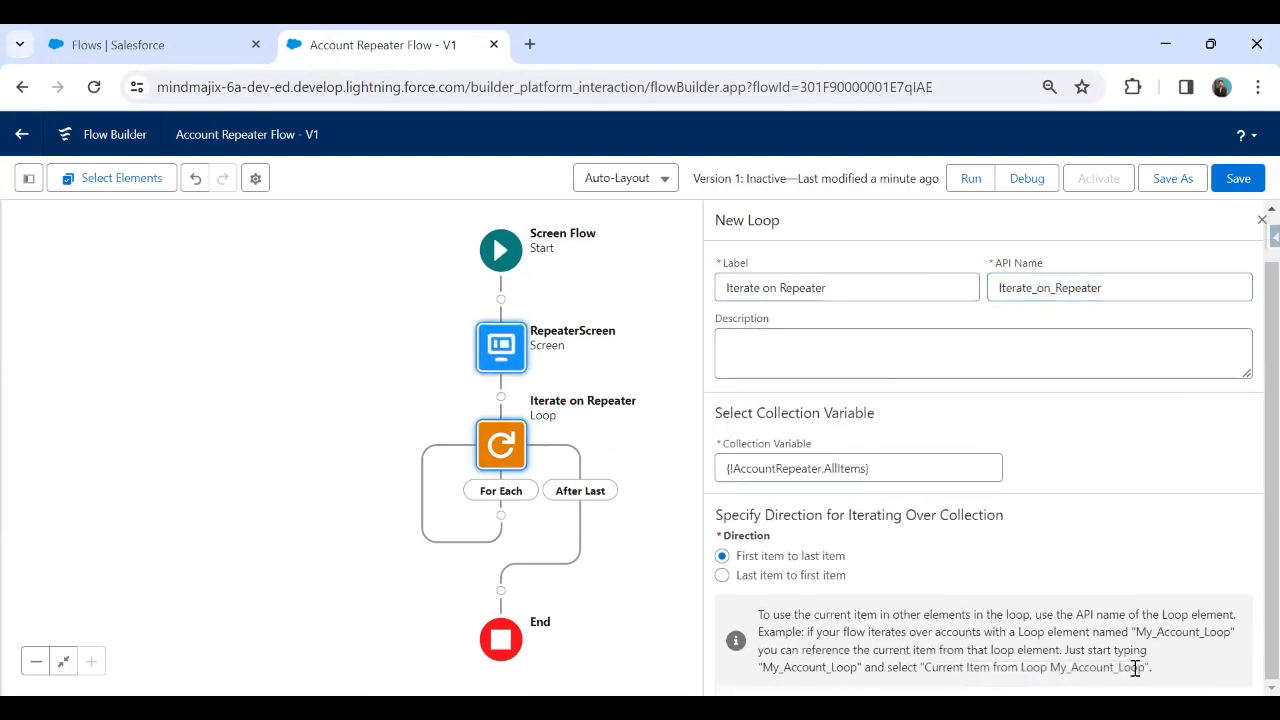
left_click(1238, 178)
left_click(1261, 220)
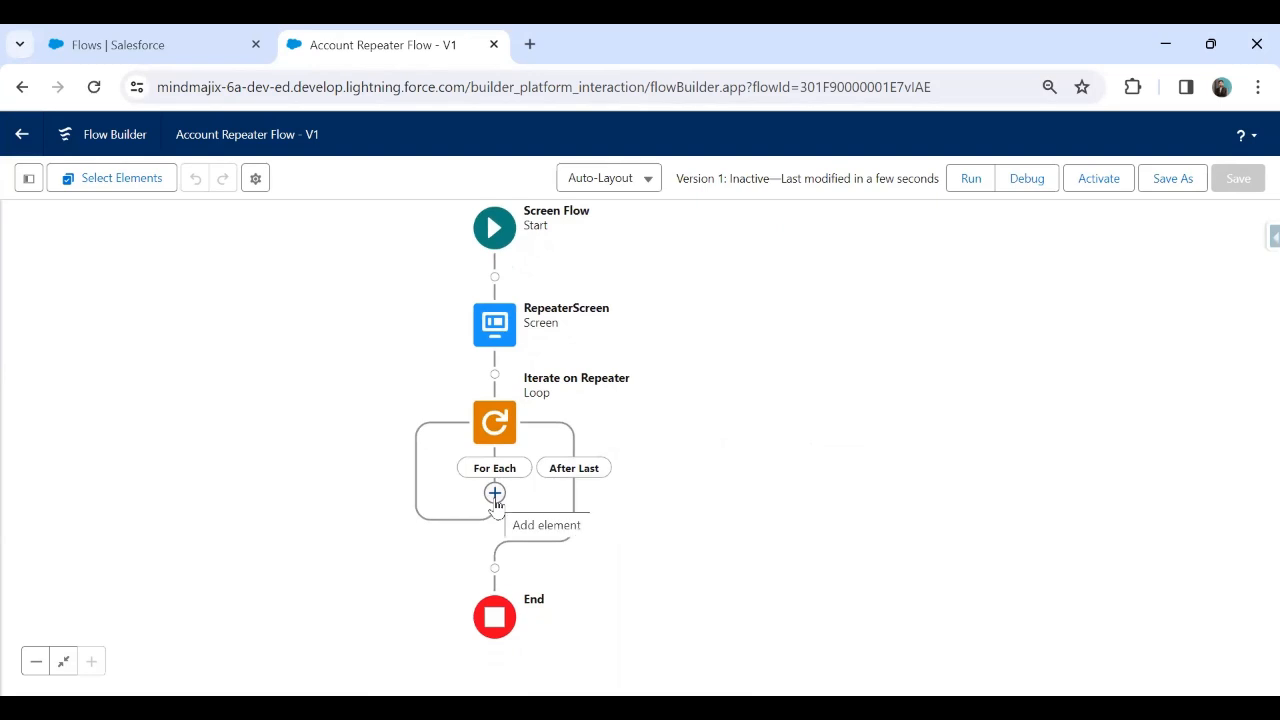
- Add a Create Records element on the loop's For Each path and label it "Add Accounts"
left_click(495, 493)
type("creat")
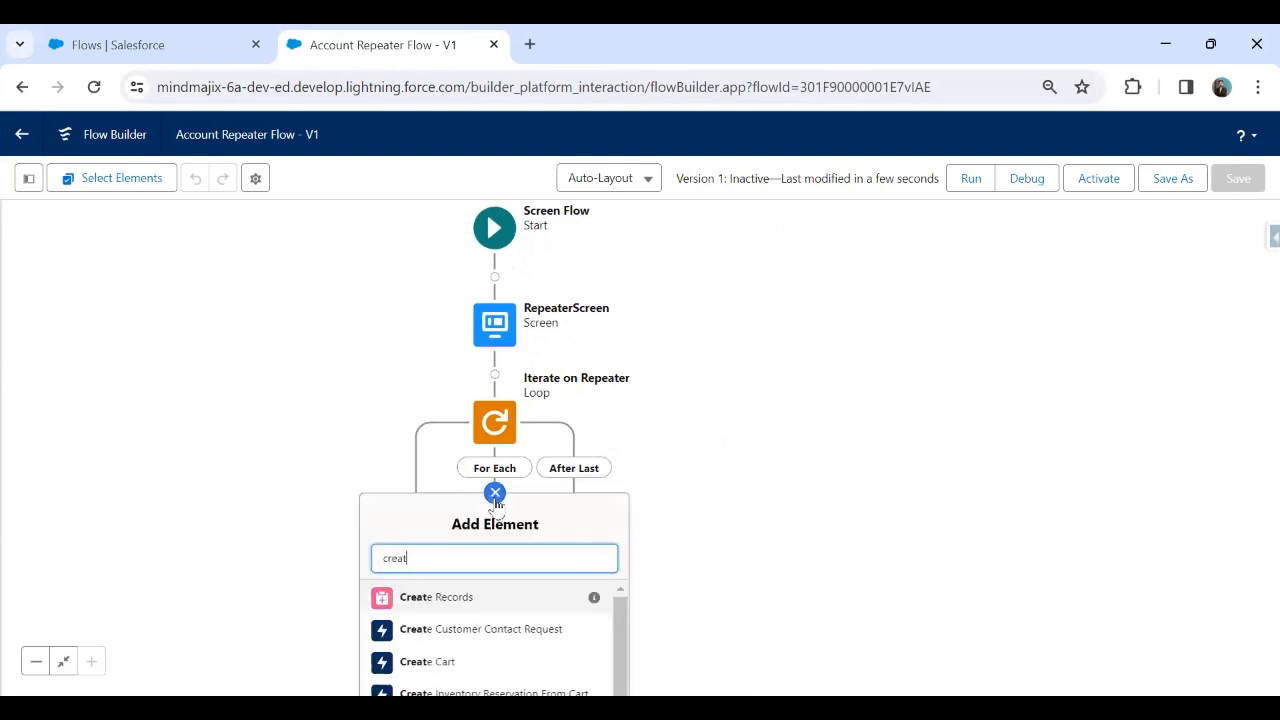
left_click(463, 603)
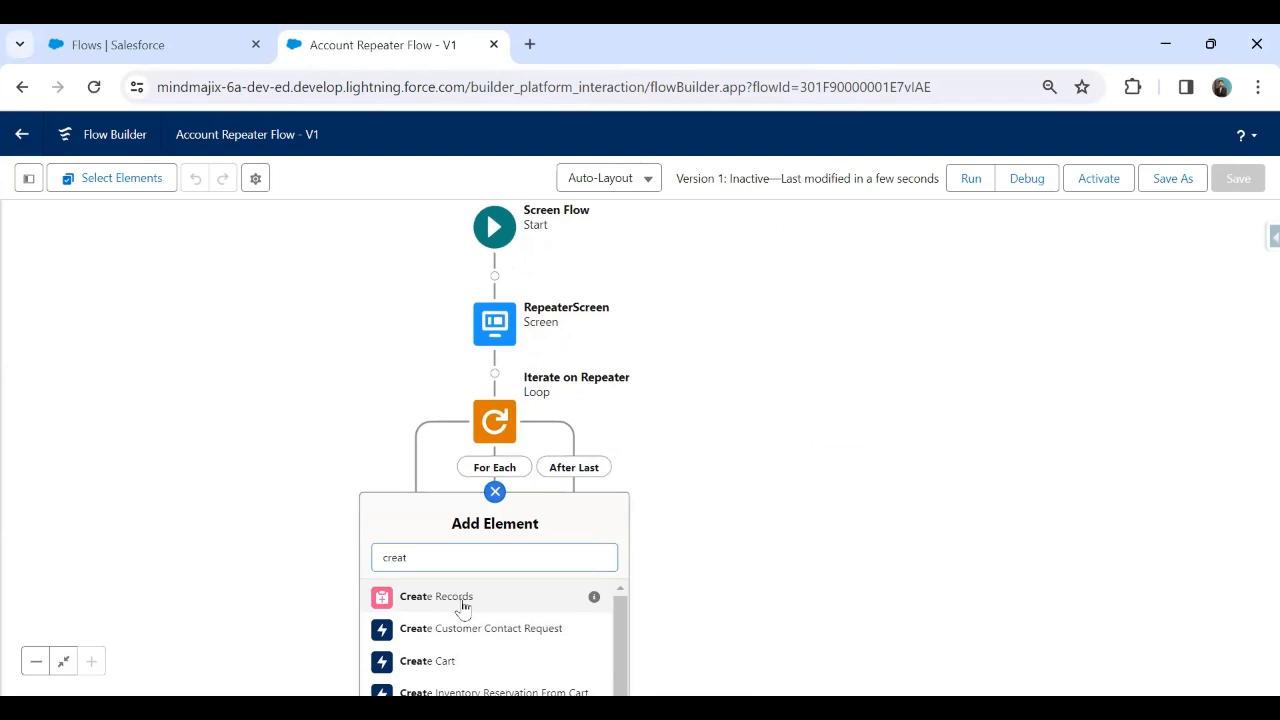
left_click(663, 287)
type("Add ")
type("new A")
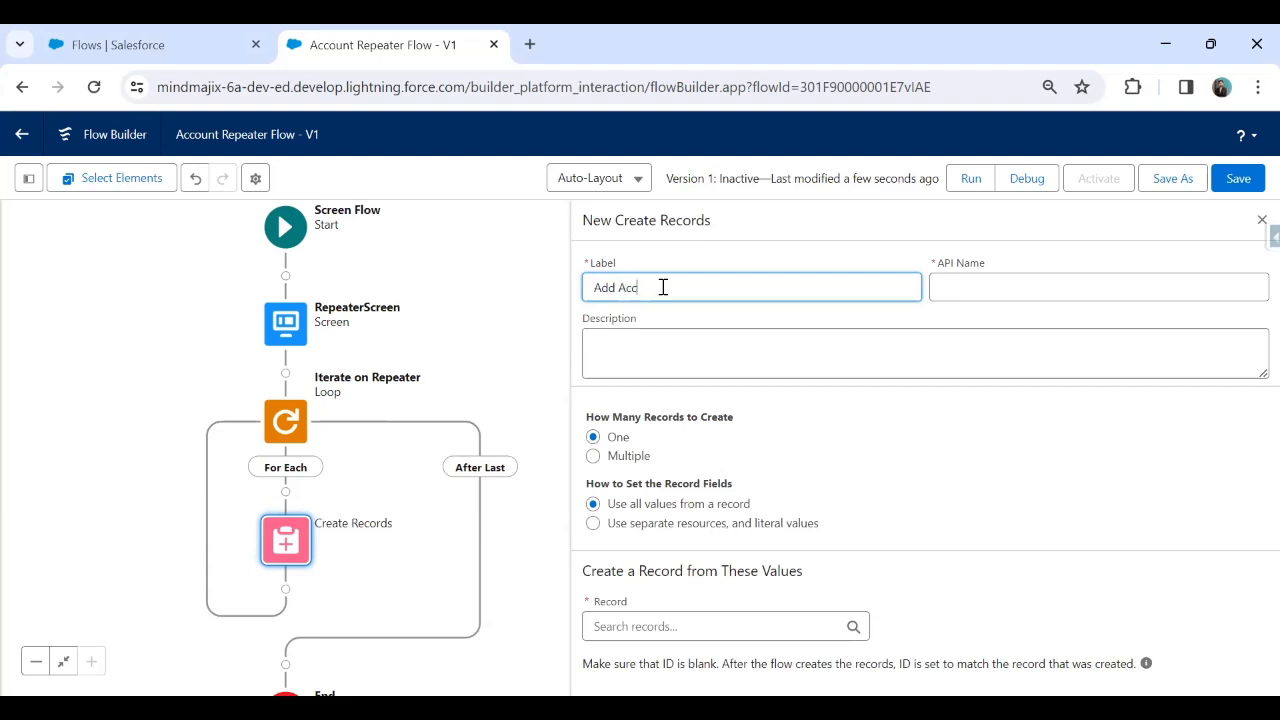
key("Tab")
type("s")
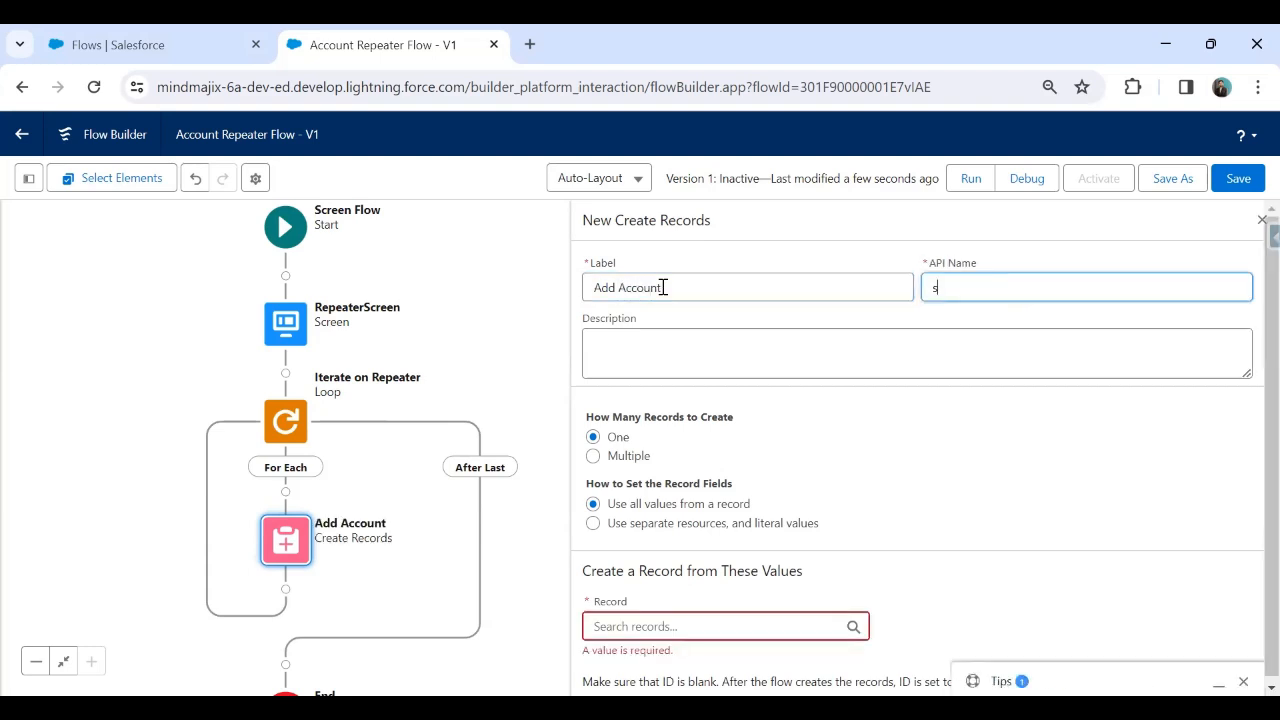
left_click(663, 287)
type("s")
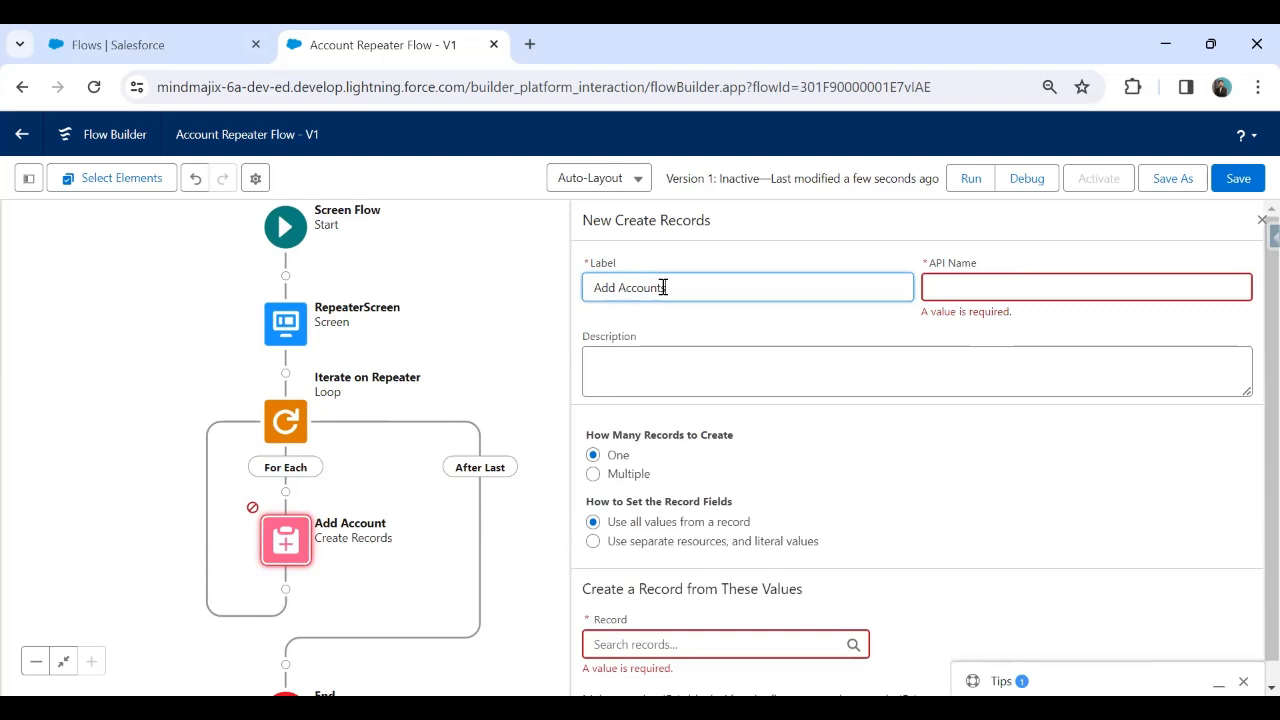
key("Tab")
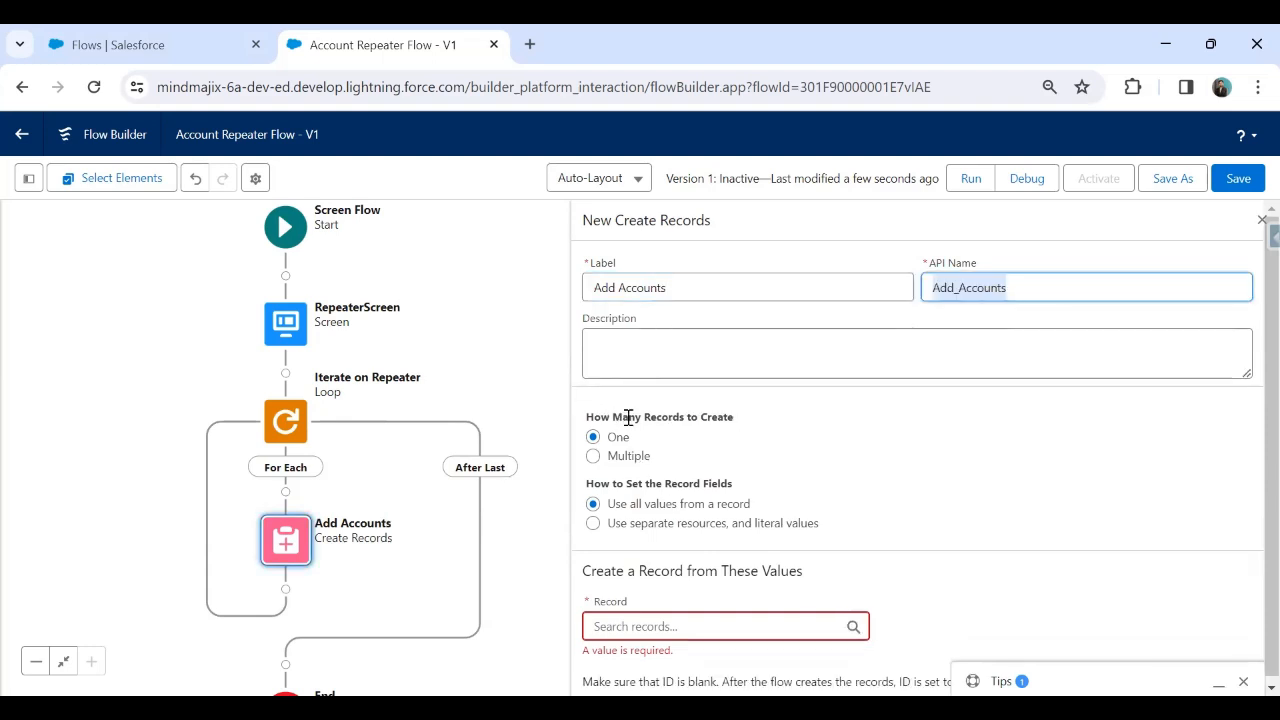
- Set the record fields to use separate resources and literal values, and choose Account as the object
left_click(593, 523)
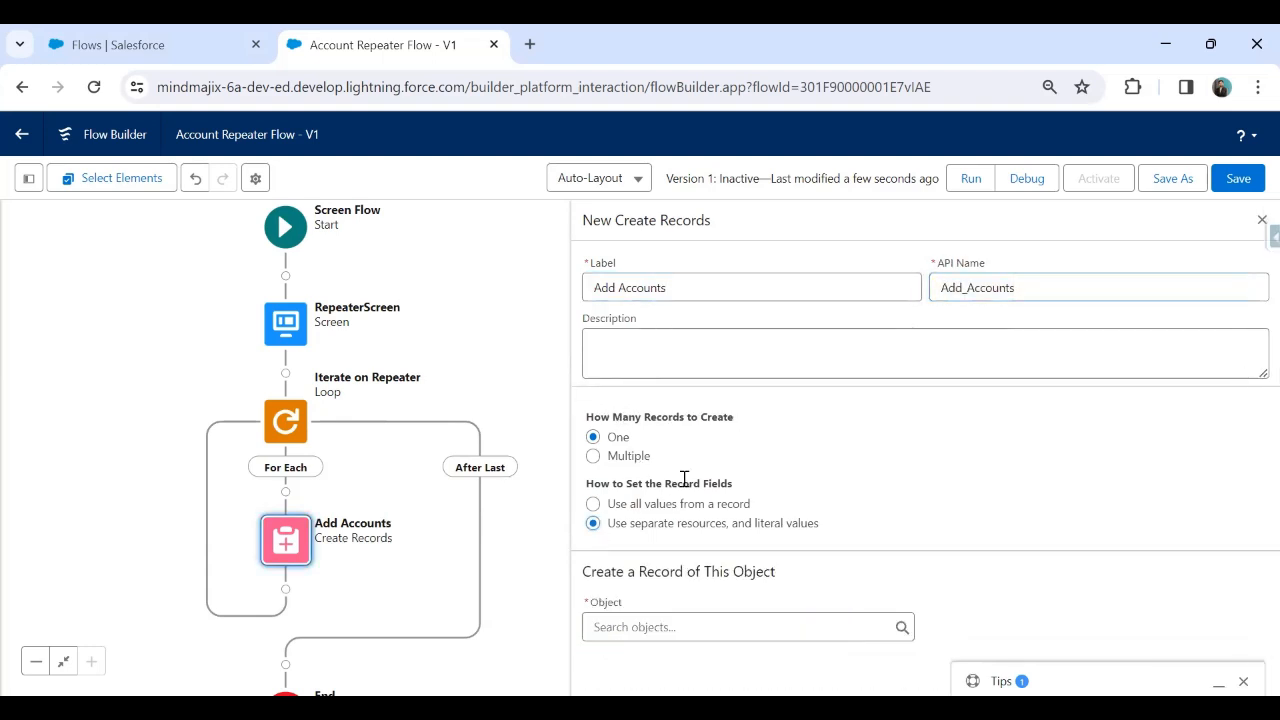
left_click(675, 628)
type("acc")
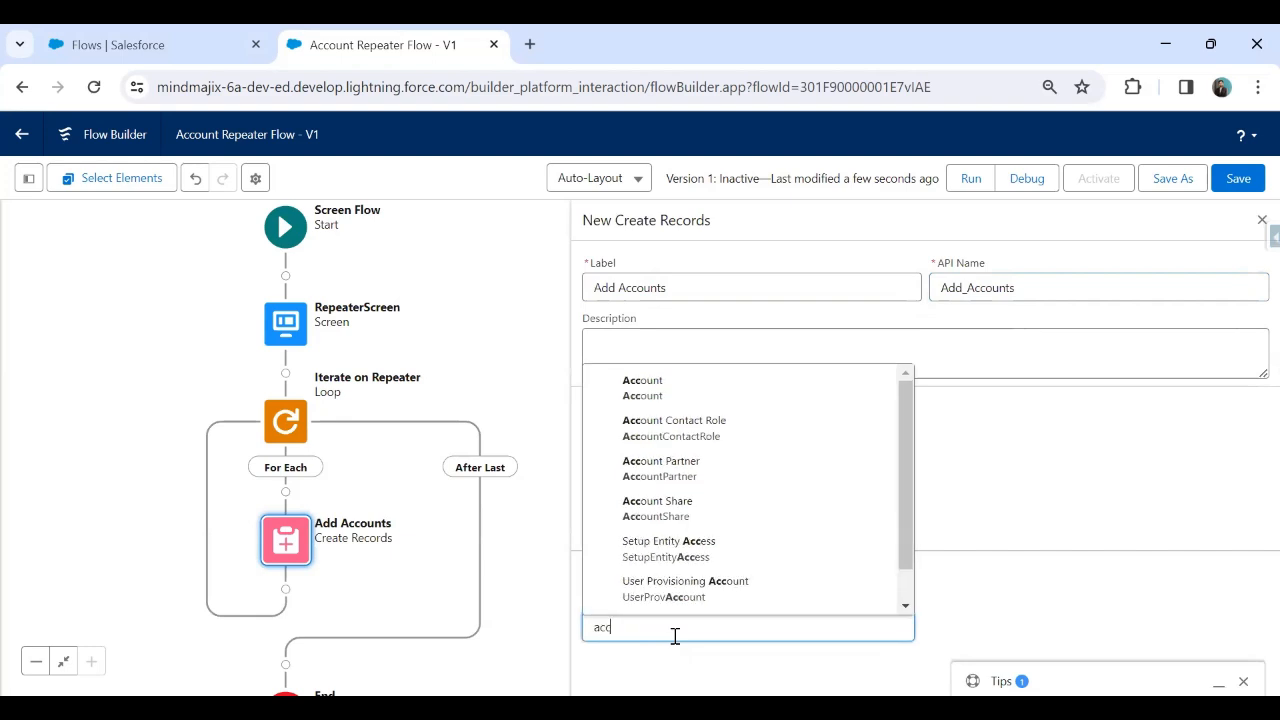
type("ount")
left_click(662, 384)
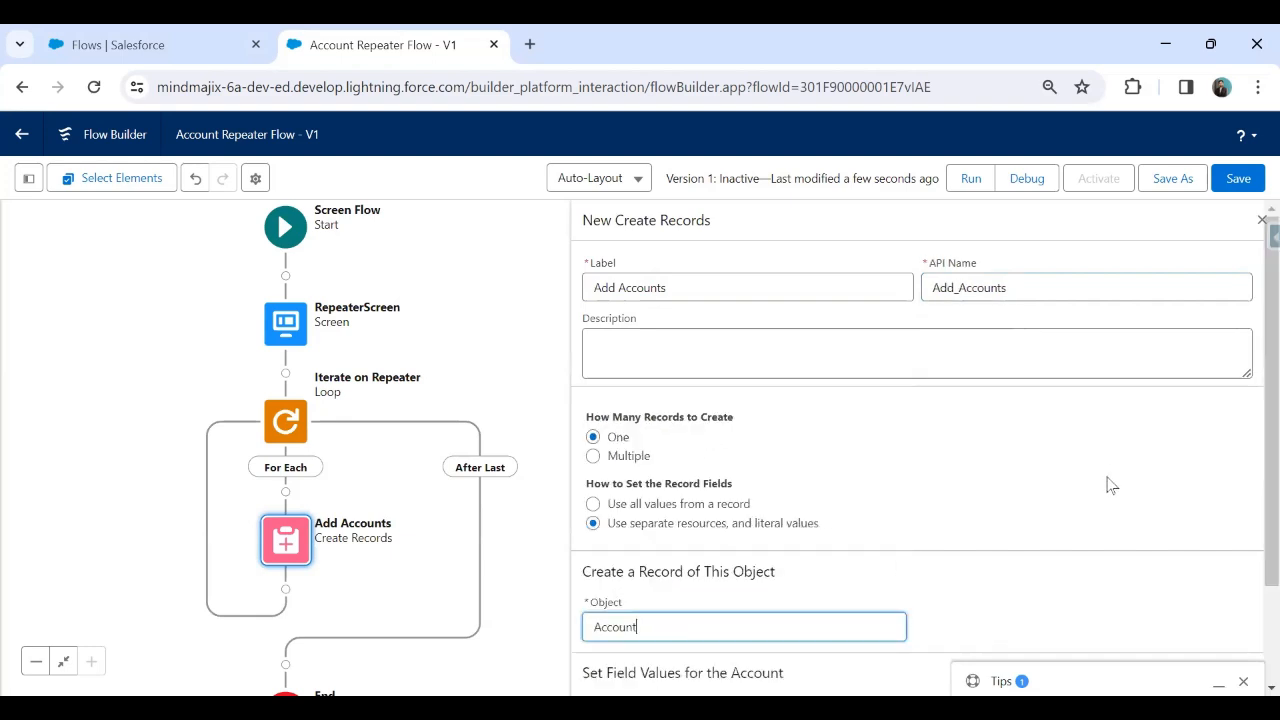
- Add the Name and Type fields to the field values set for the Account
scroll(1110, 480, "down", 2)
left_click(735, 600)
type("name")
left_click(672, 568)
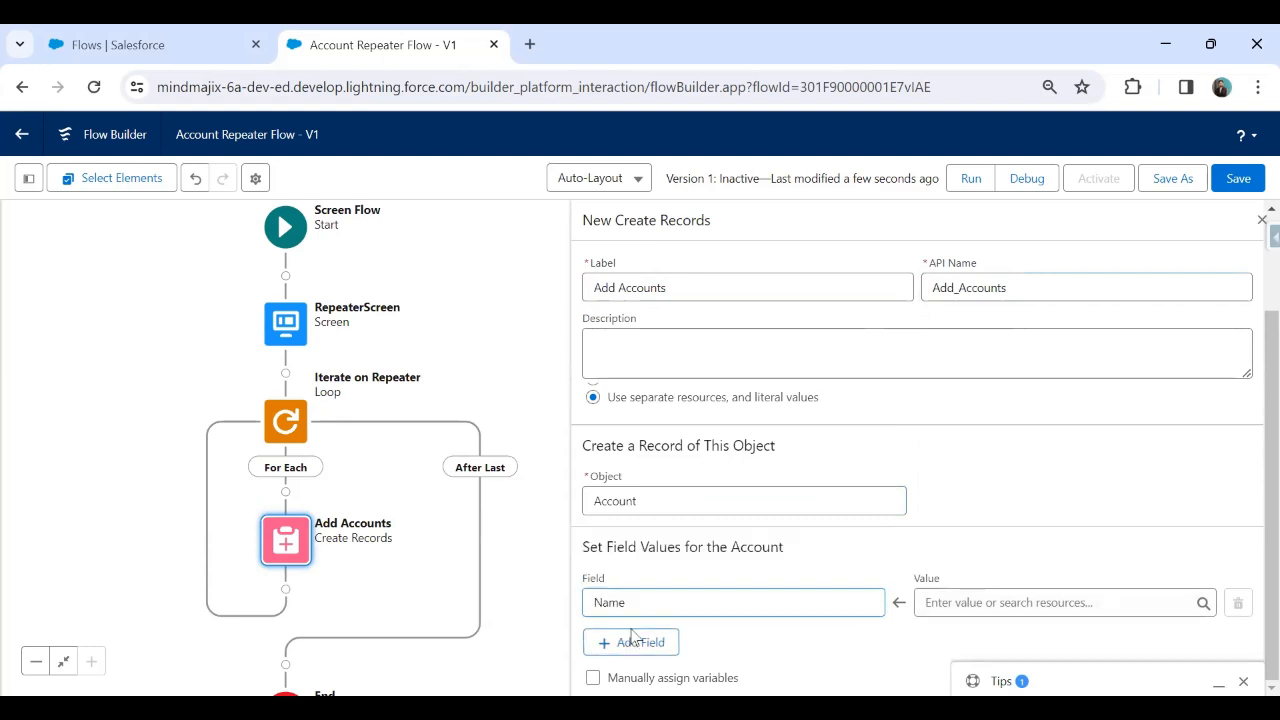
left_click(632, 641)
left_click(648, 656)
type("typ")
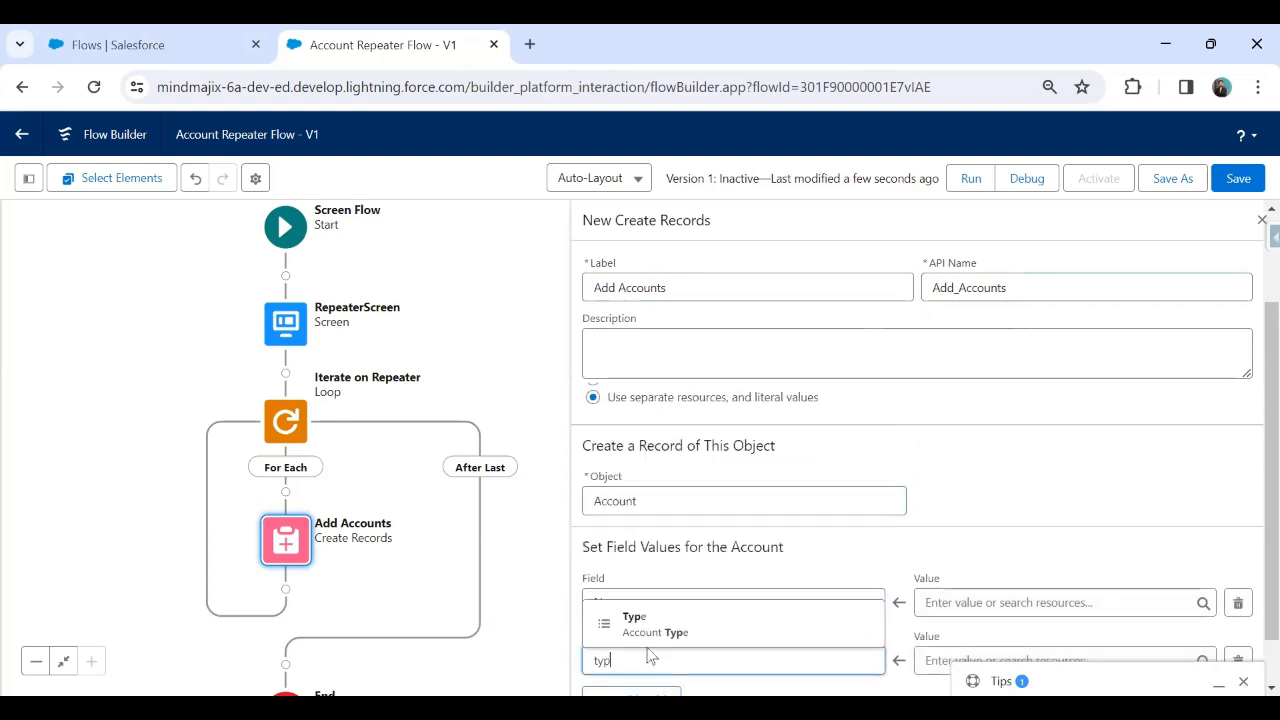
left_click(700, 626)
- Map the Name field to Account_Name of the current item from the Iterate_on_Repeater loop
scroll(1020, 523, "down", 1)
left_click(1015, 543)
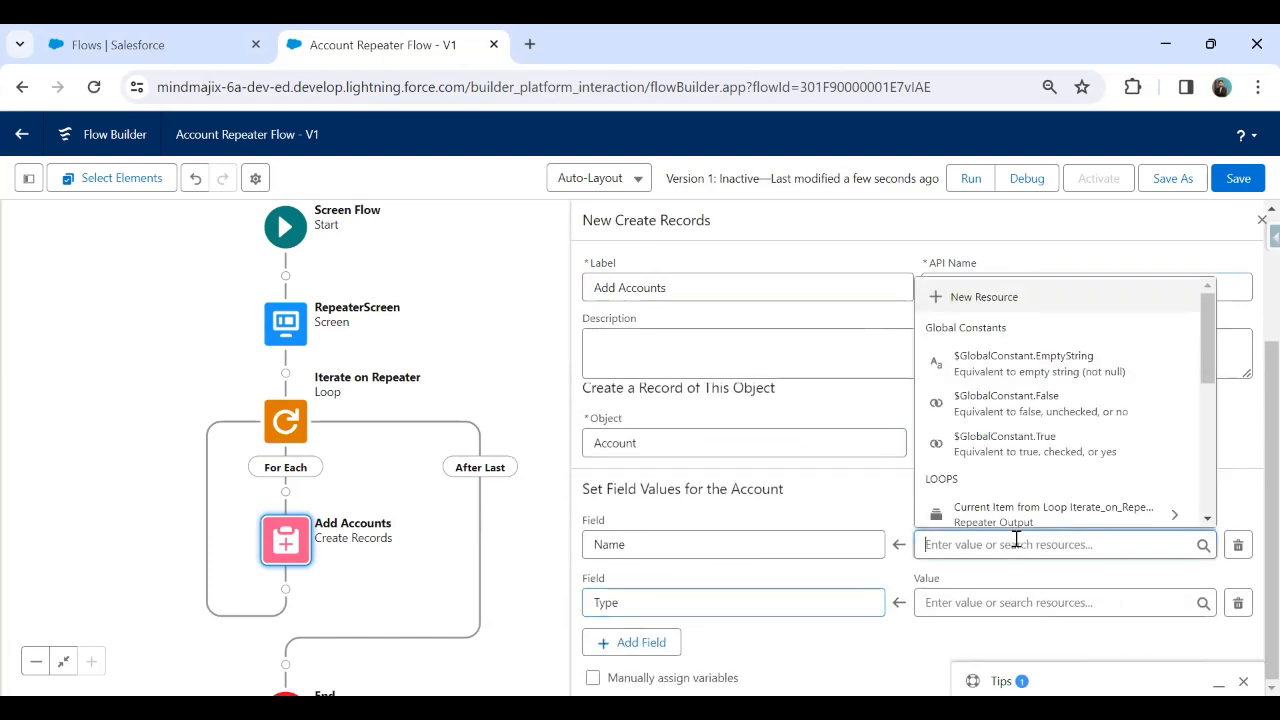
scroll(1000, 445, "down", 1)
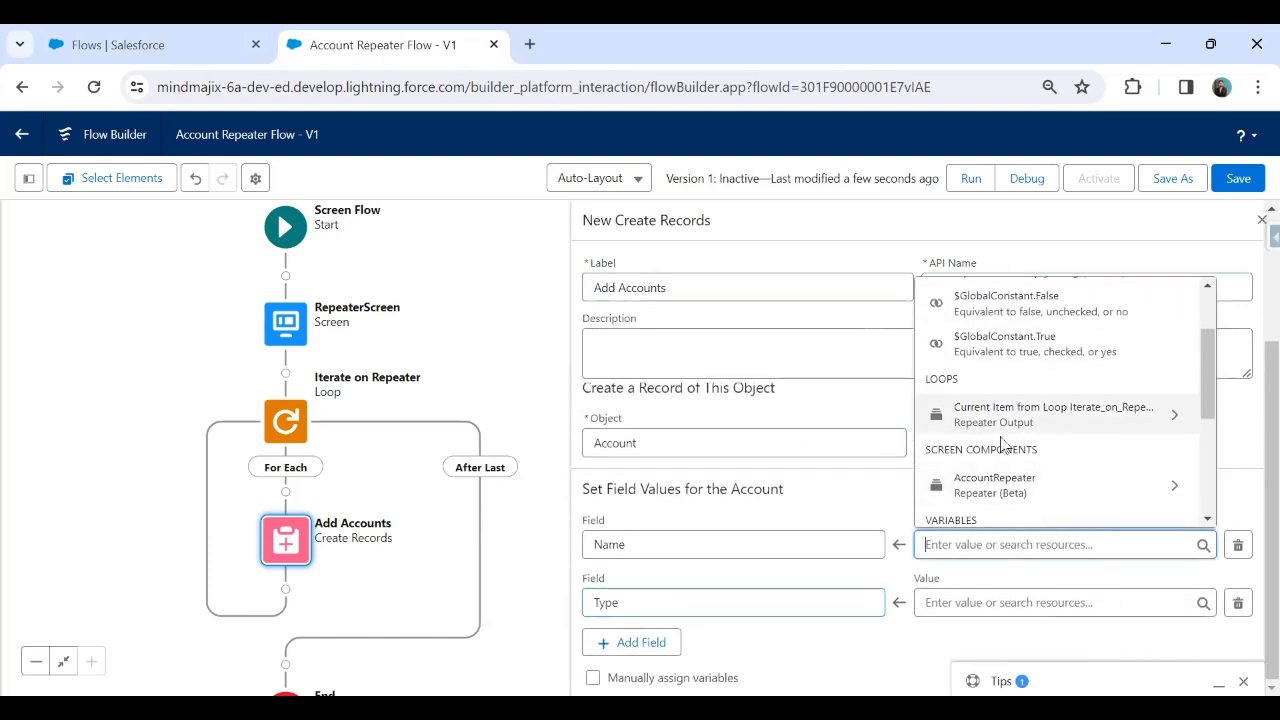
left_click(1056, 416)
left_click(1005, 468)
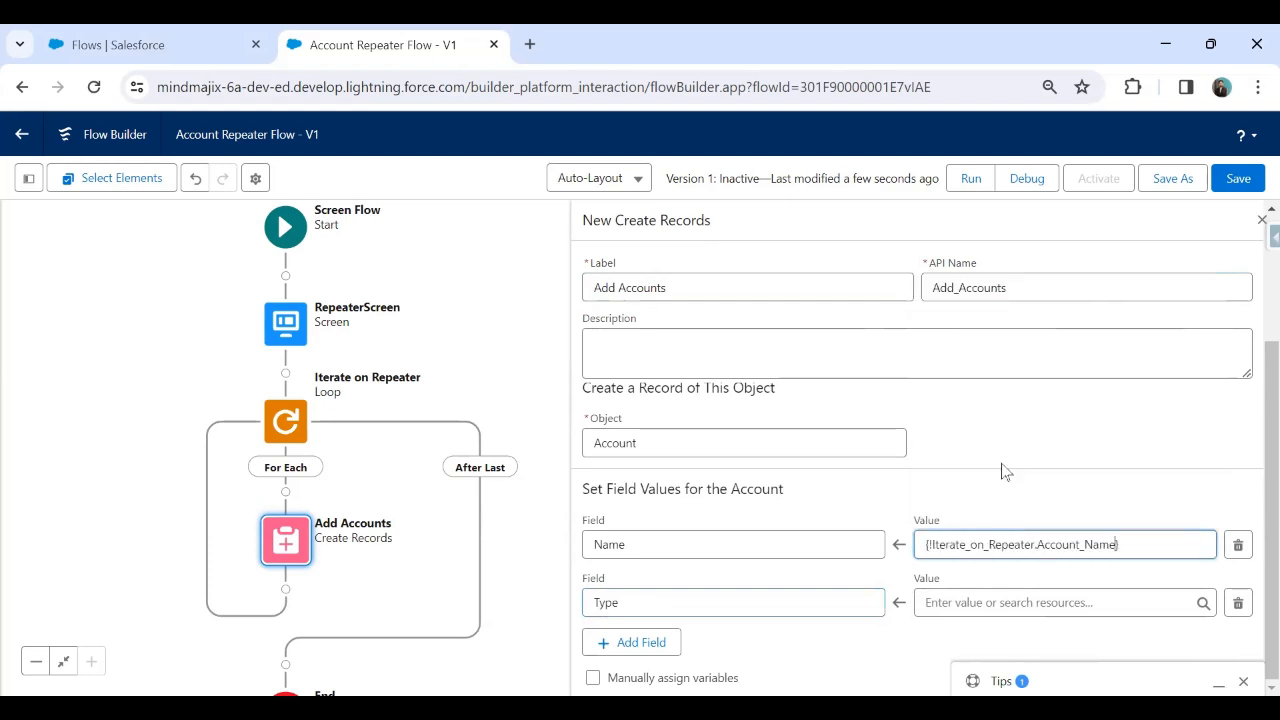
- Map the Type field to Account_Type of the current item from the Iterate_on_Repeater loop
left_click(978, 603)
scroll(1030, 500, "down", 1)
scroll(1060, 488, "down", 10)
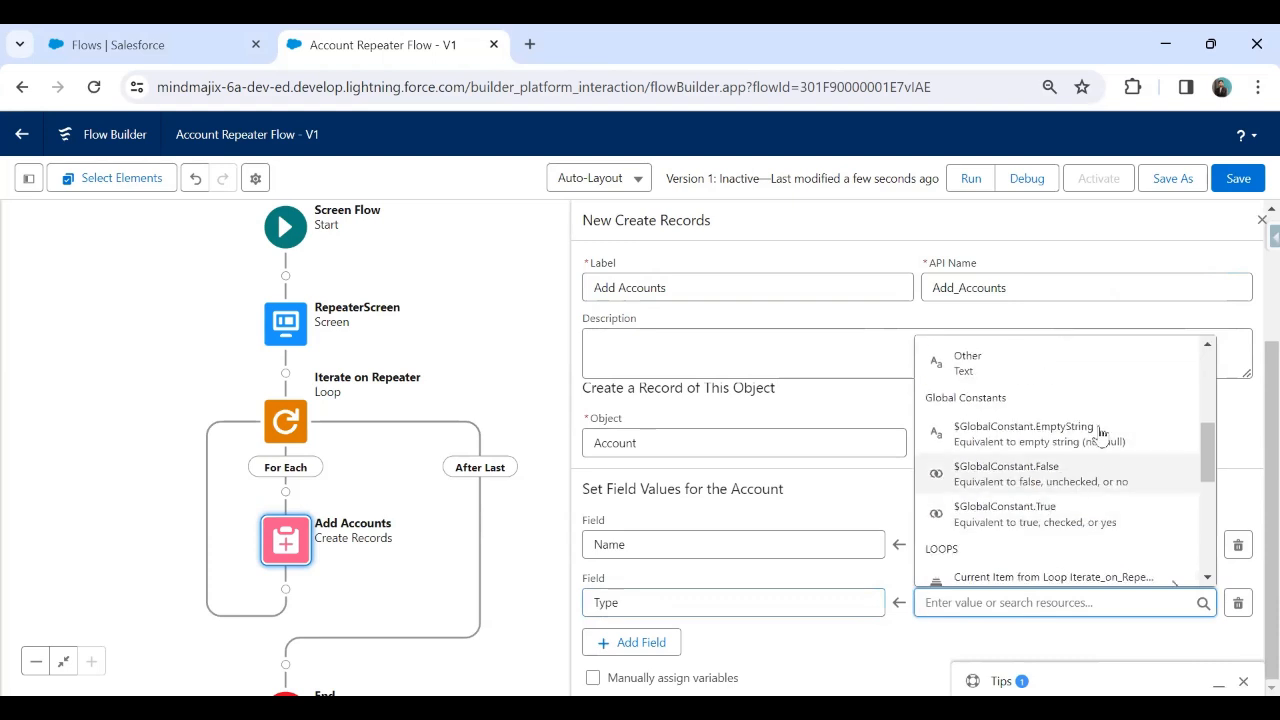
left_click(1088, 382)
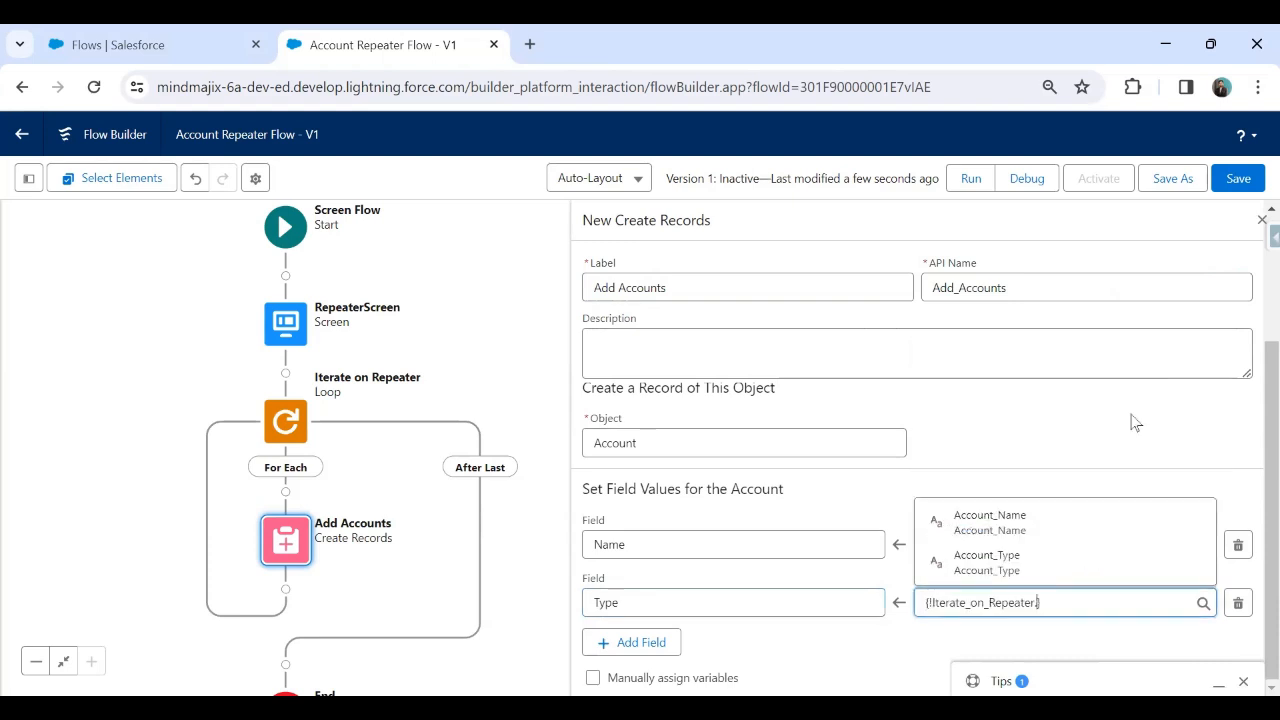
left_click(1010, 578)
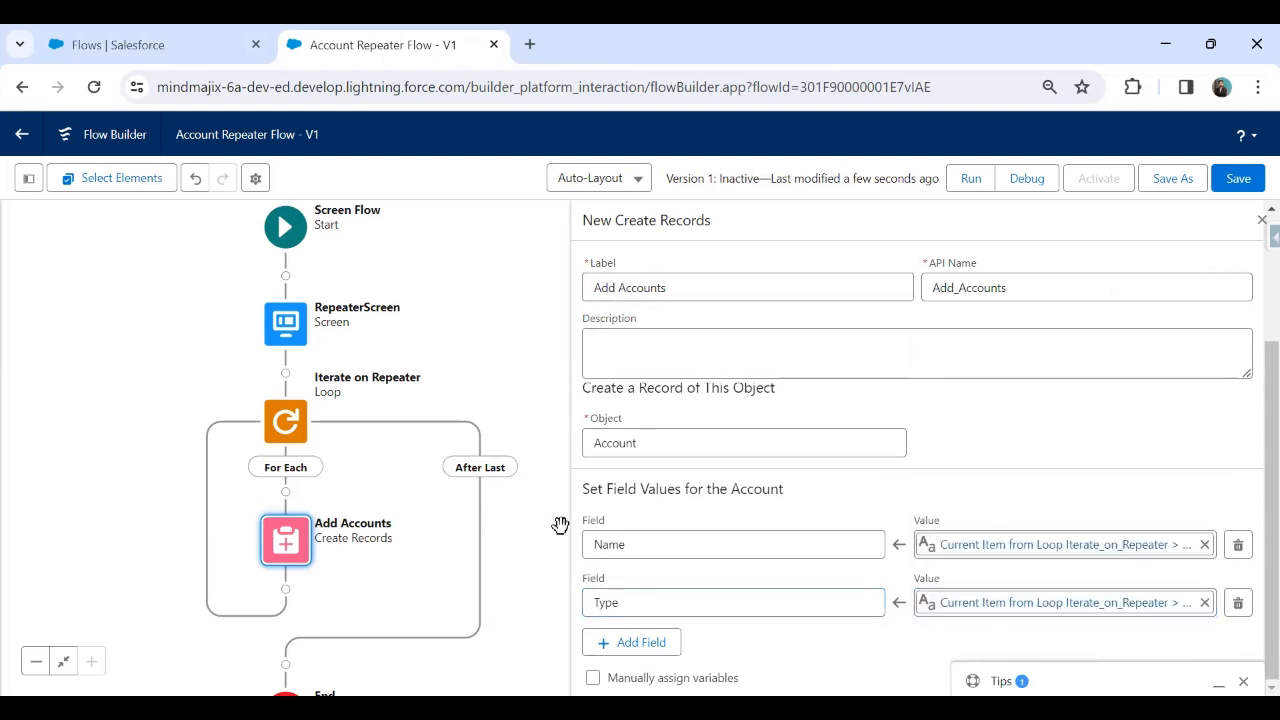
- Save the flow with the Add Accounts element and close the element's properties
left_click(1244, 681)
left_click(1238, 178)
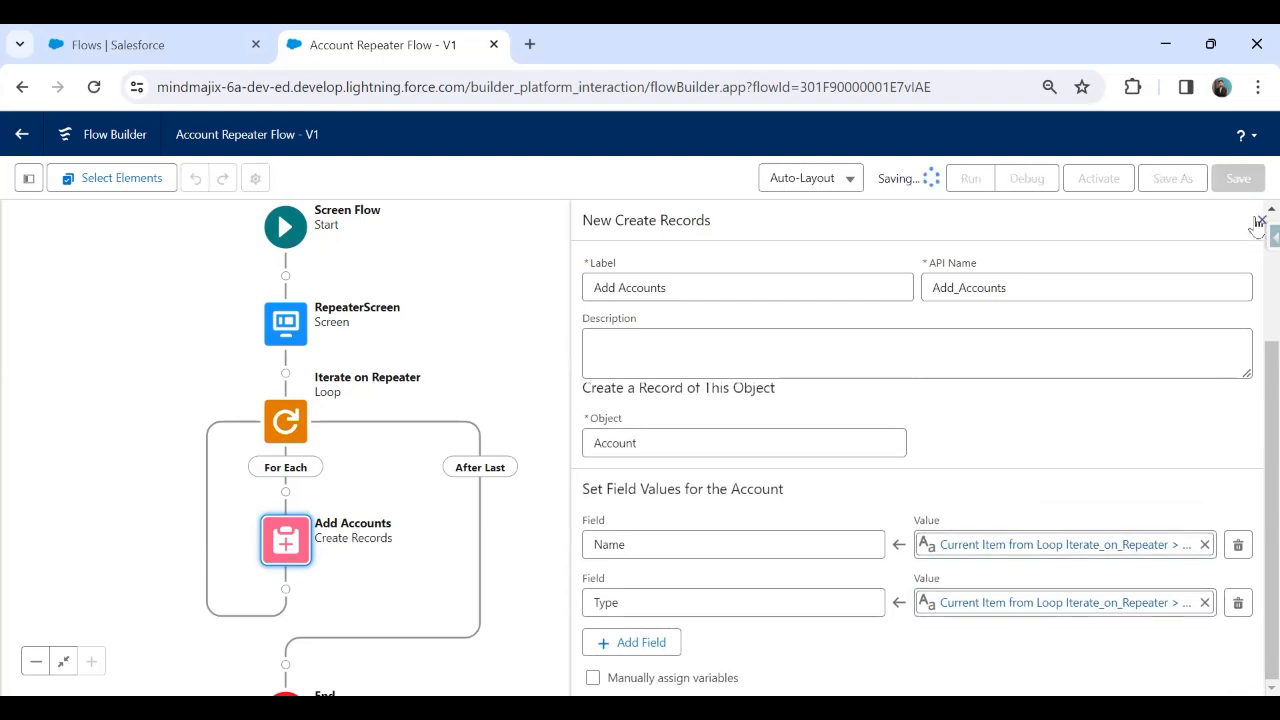
left_click(1260, 220)
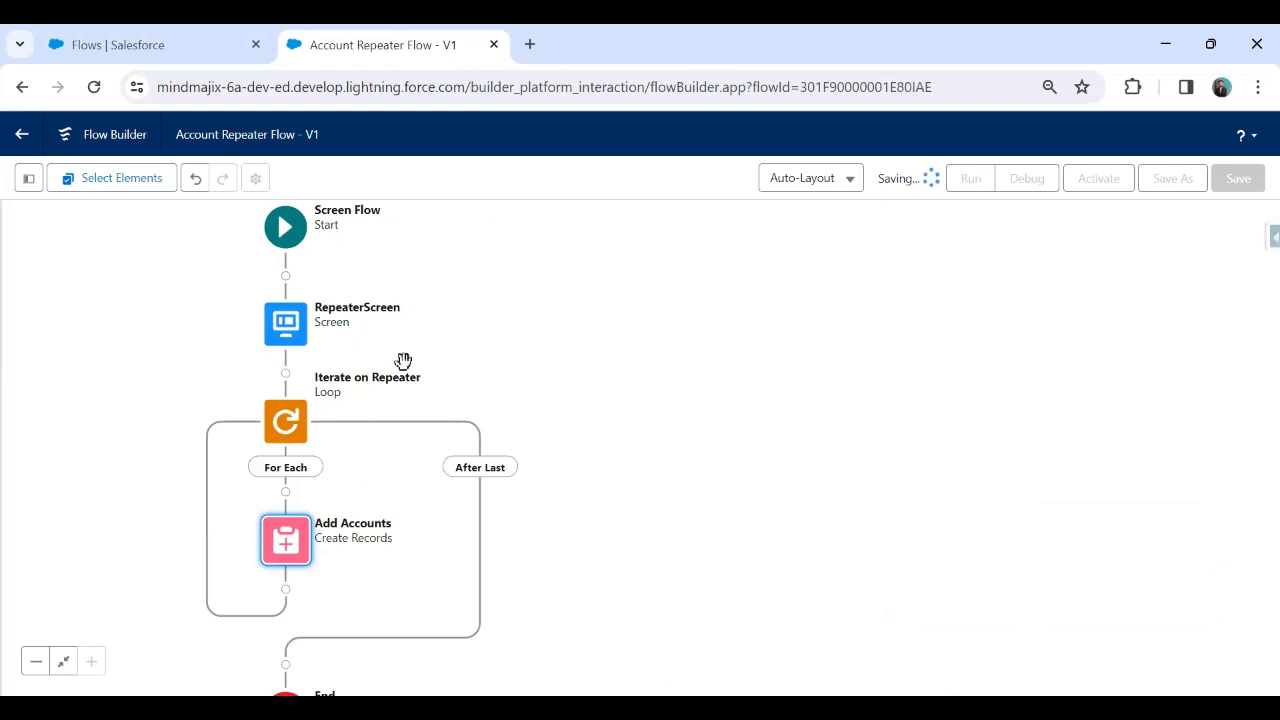
left_click_drag(609, 397, 762, 351)
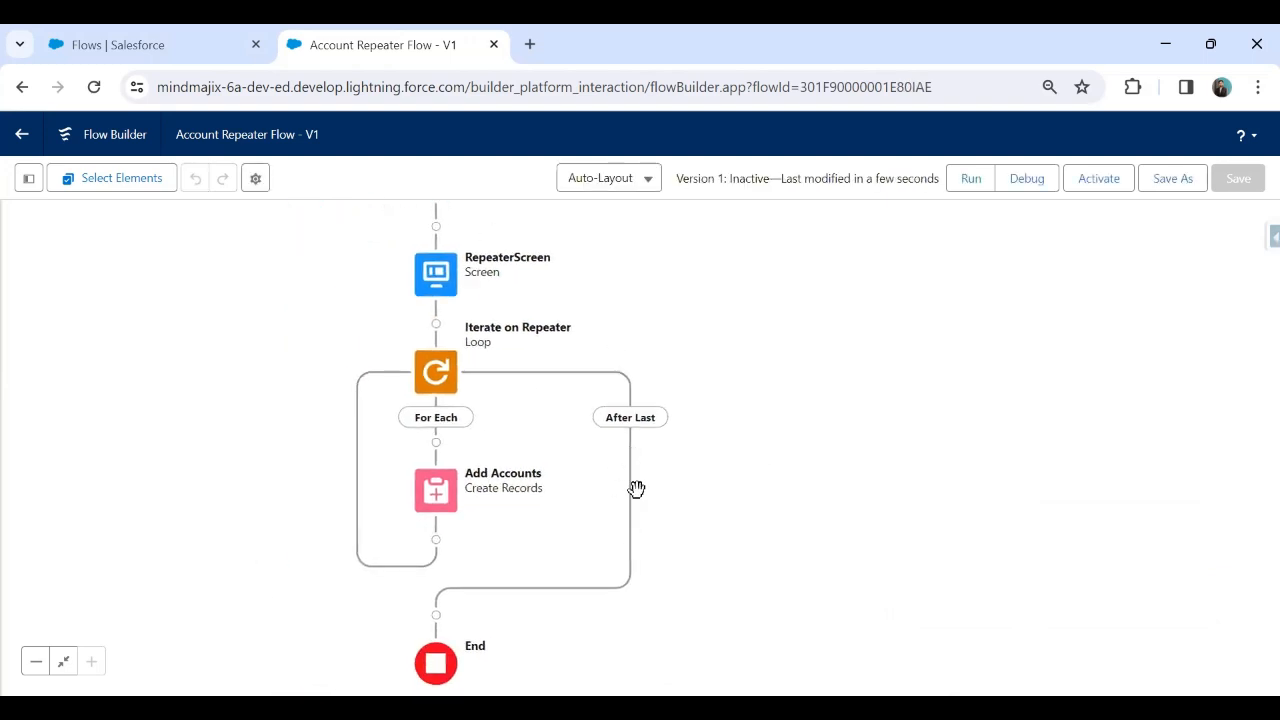
left_click_drag(581, 350, 554, 466)
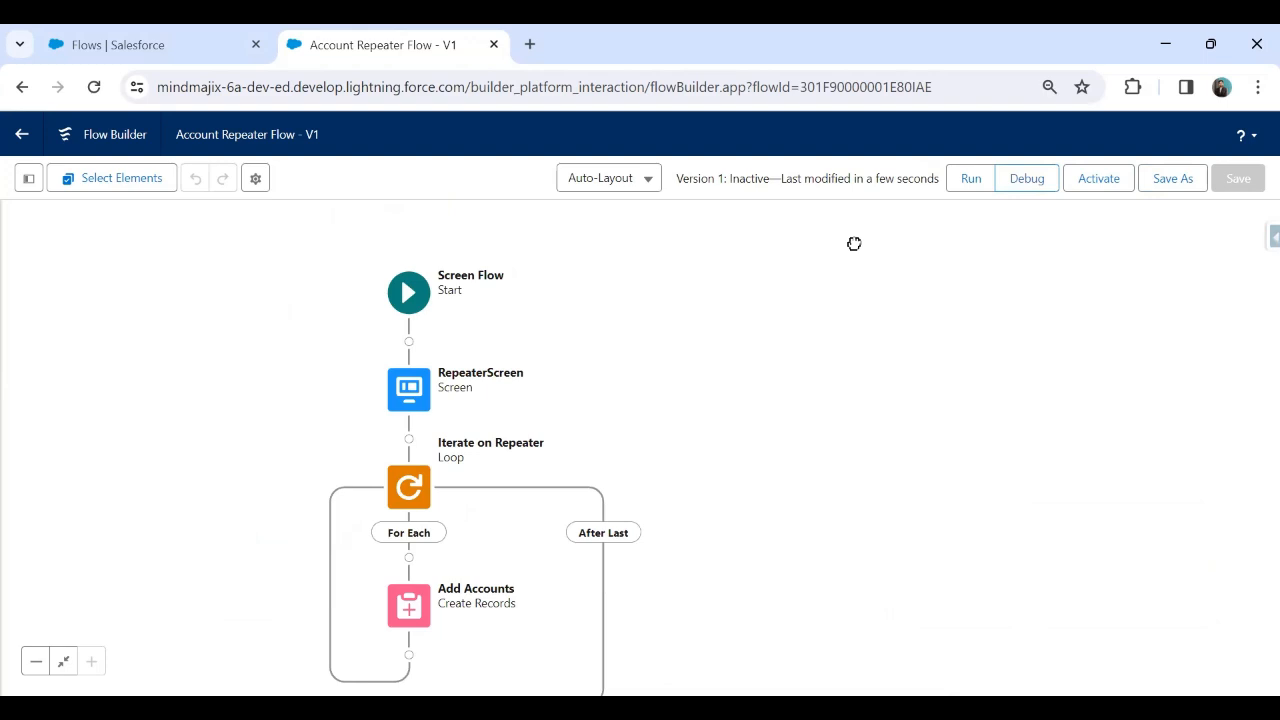
- Launch the flow's debug page and open the Sales app in a new browser tab placed after it
left_click(1036, 176)
left_click(70, 44)
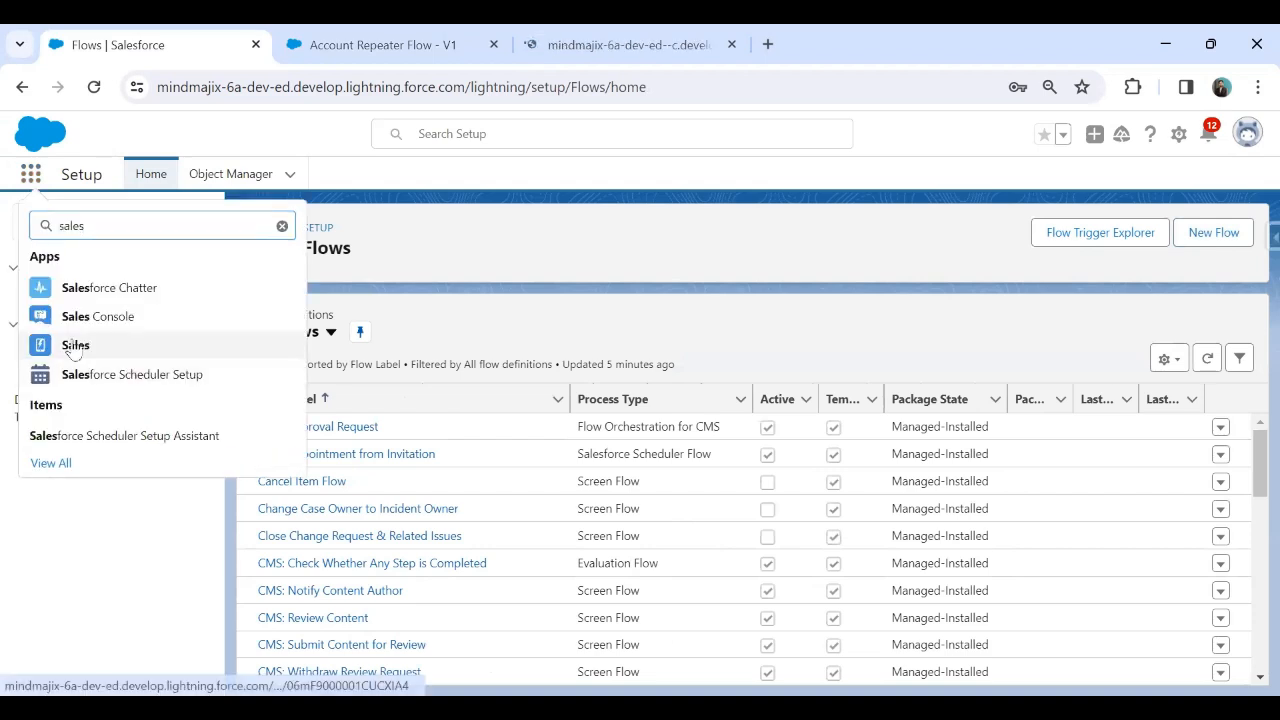
right_click(75, 345)
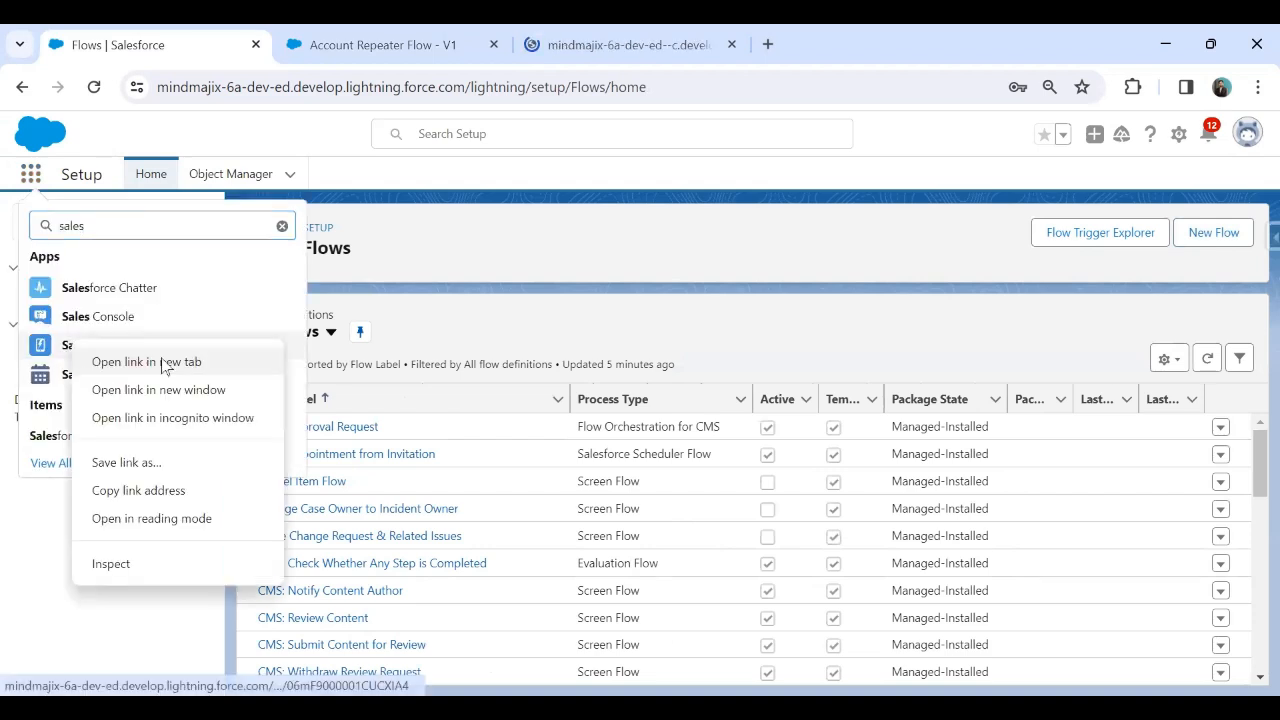
left_click(140, 352)
left_click_drag(352, 30, 537, 29)
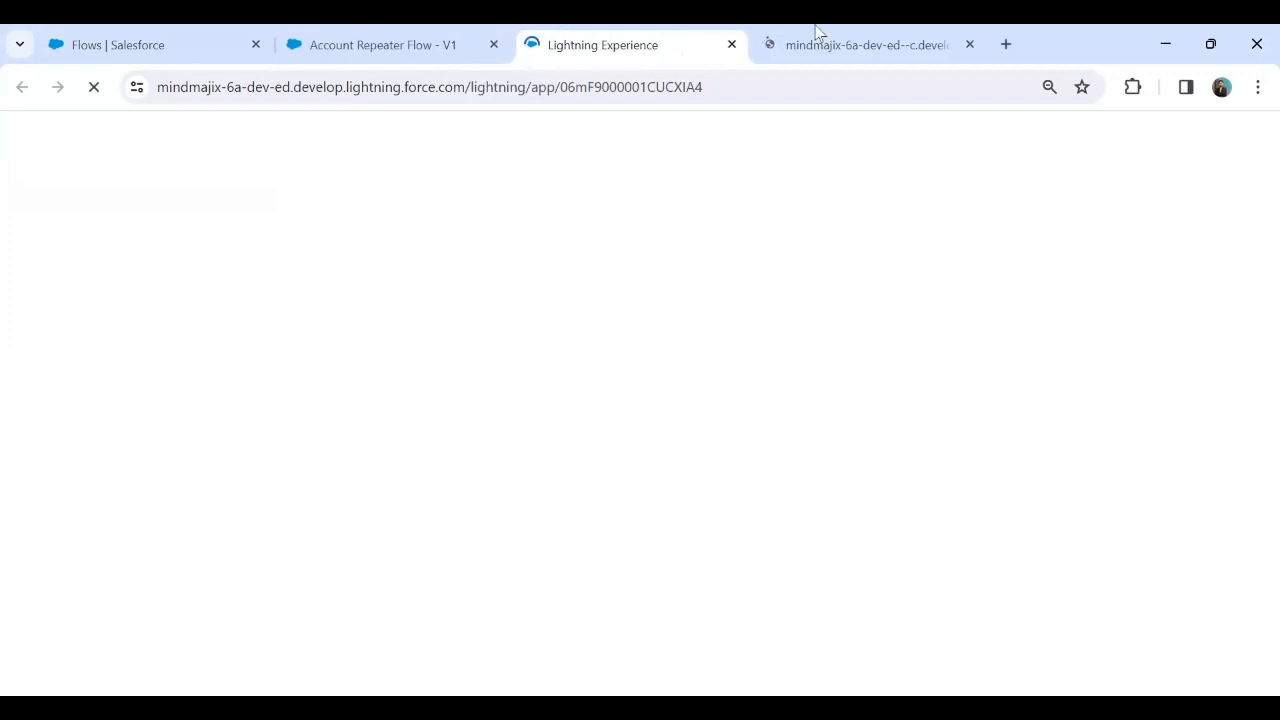
left_click(850, 40)
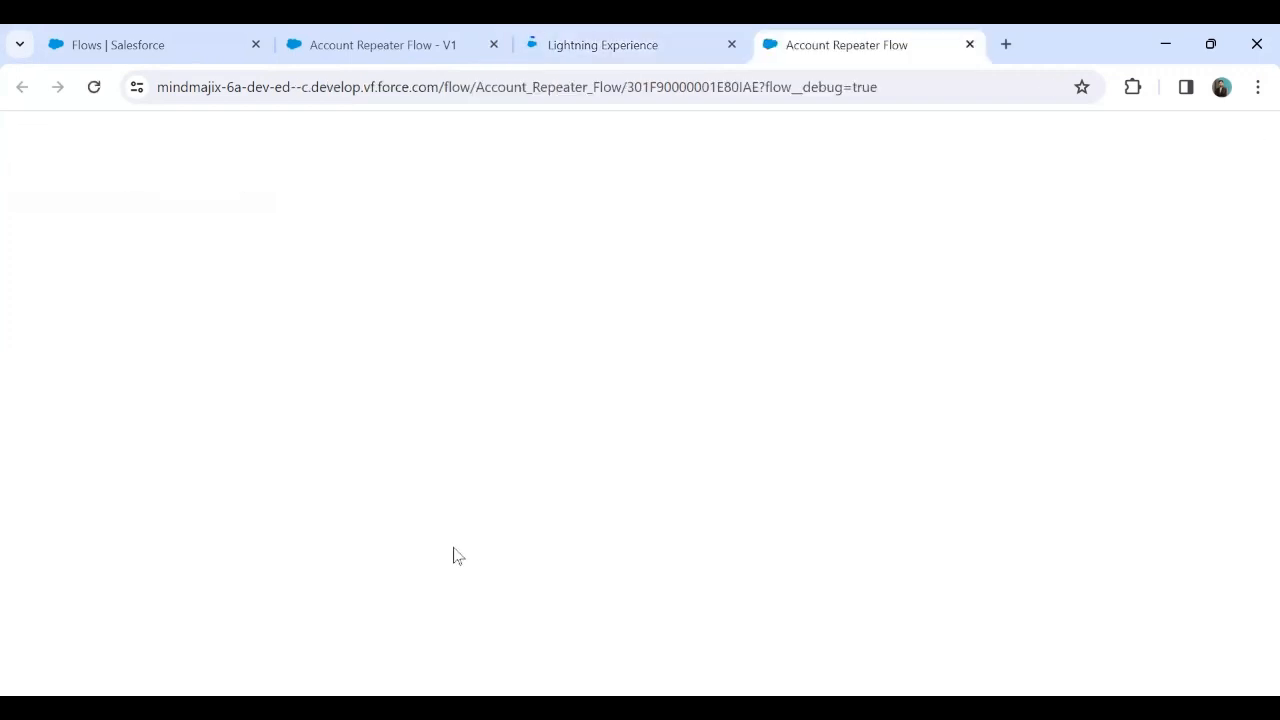
left_click(606, 46)
left_click(750, 40)
left_click_drag(750, 40, 514, 40)
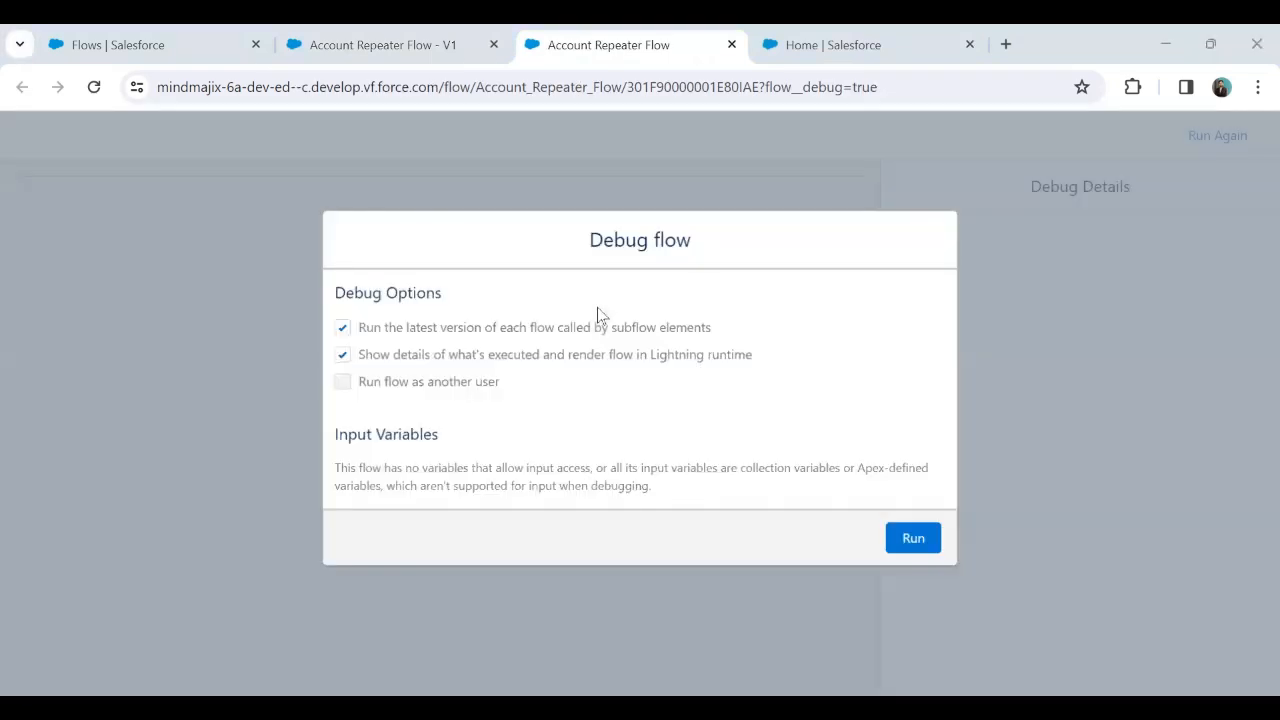
- Run the debug with the default options and fill the first entry with the name "Test Account 100" and the type "Prospect"
left_click(913, 538)
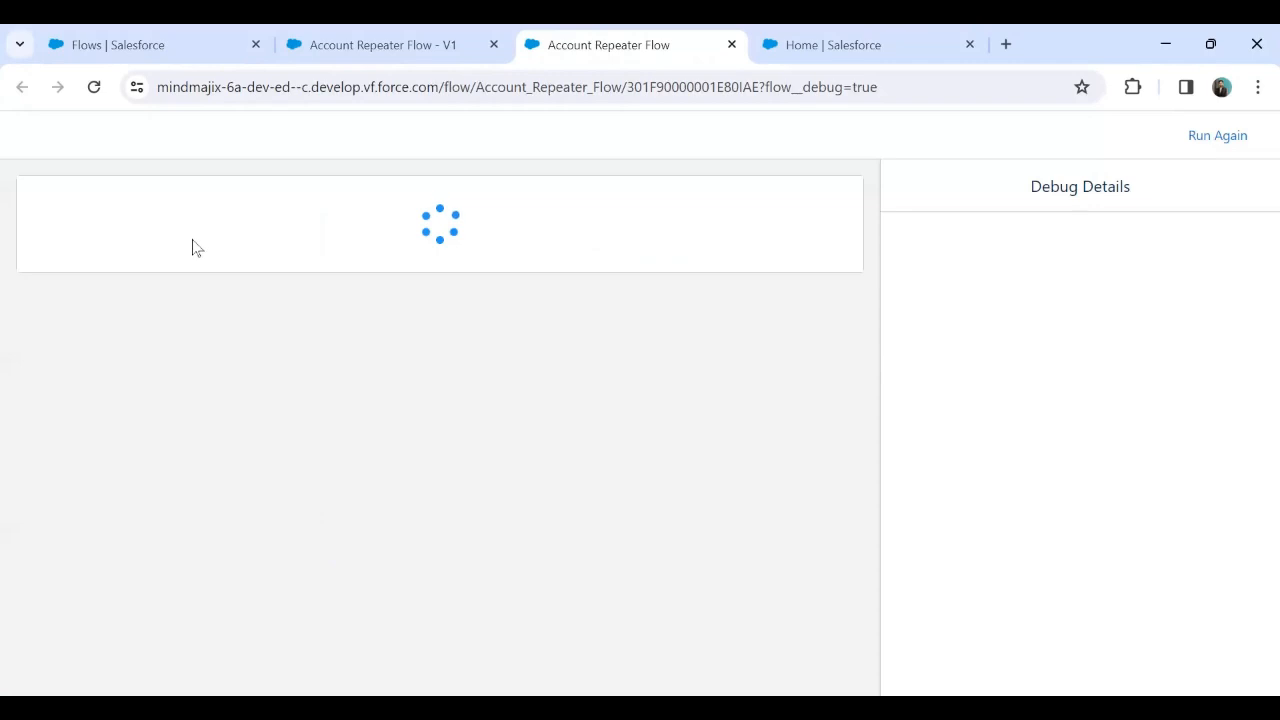
left_click(100, 238)
type("Test Account 100")
key("Tab")
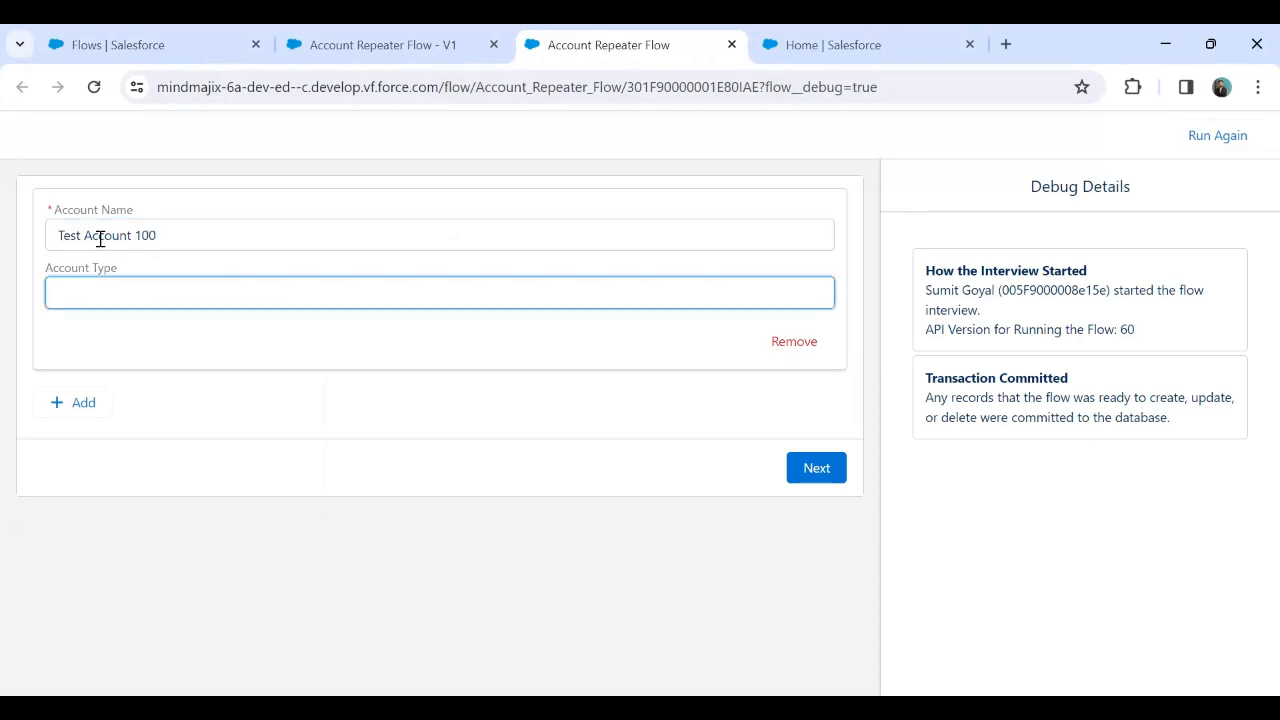
type("Pr")
key("Down")
key("Return")
- Add a second entry with the name "Test Account 101" and the type "Prospect", and submit the screen
left_click(80, 403)
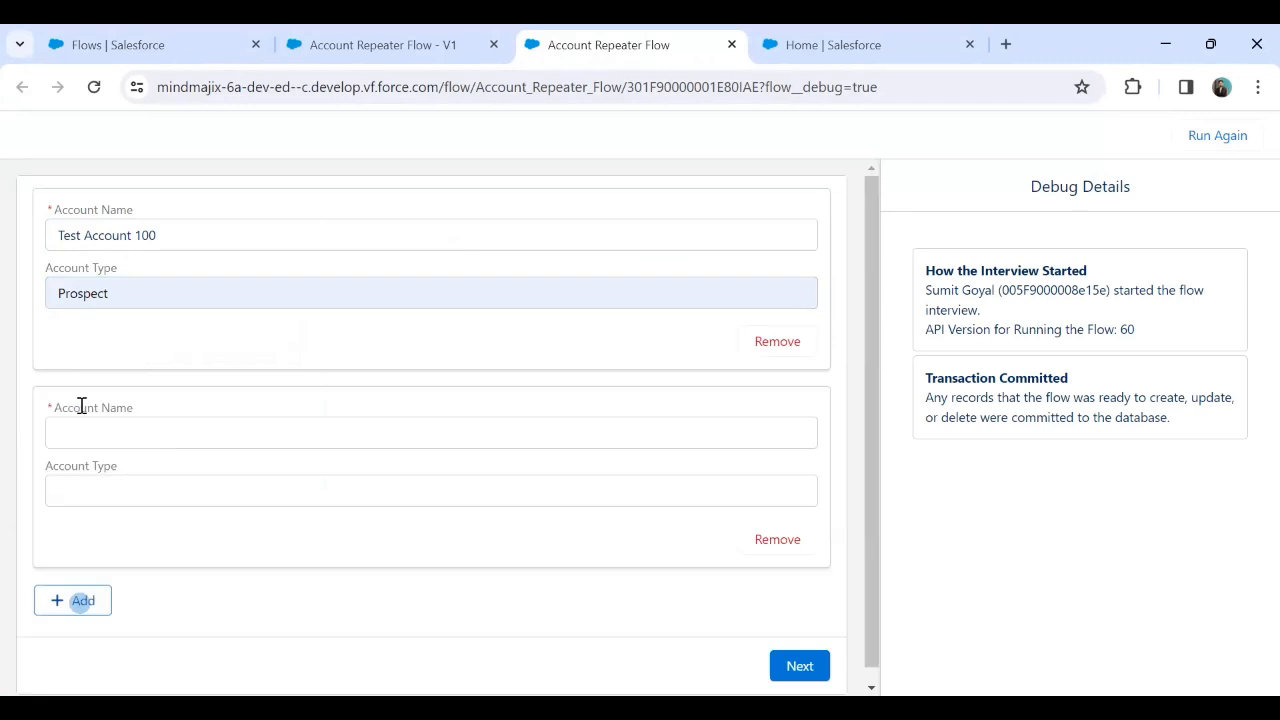
left_click(115, 424)
type("Test Account 101")
left_click(160, 501)
type("Prospect")
left_click(177, 551)
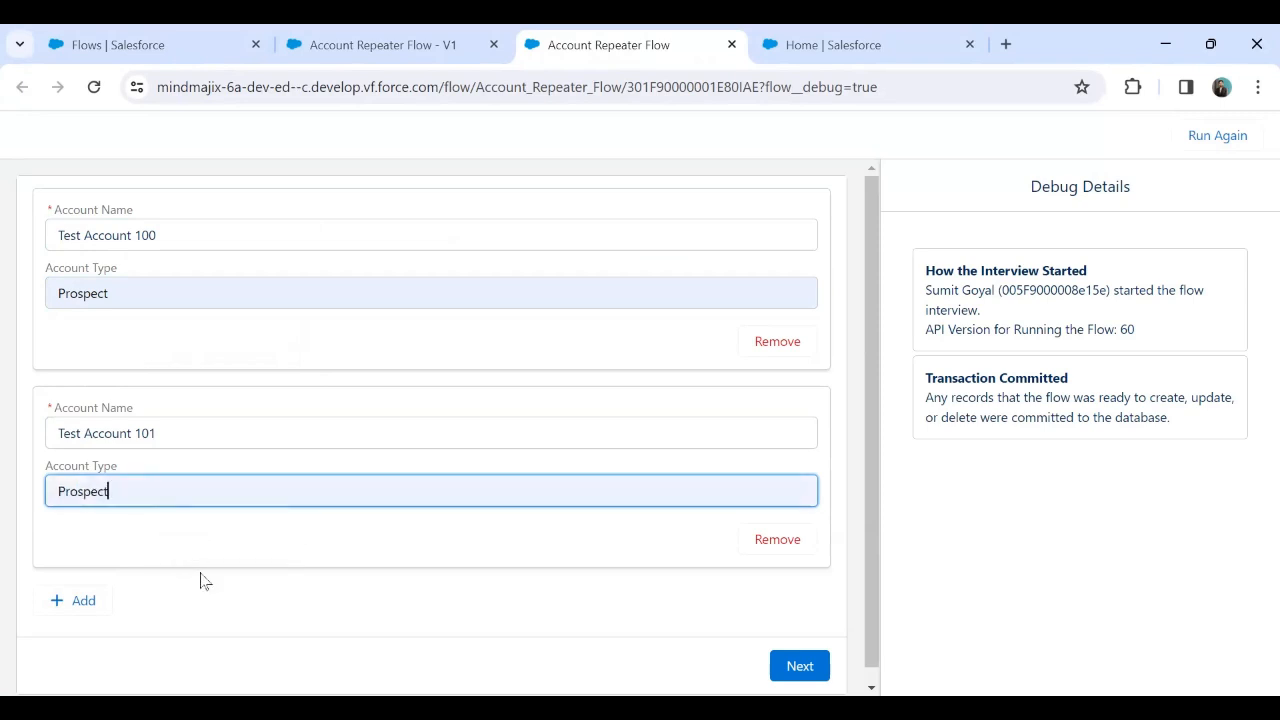
left_click(791, 666)
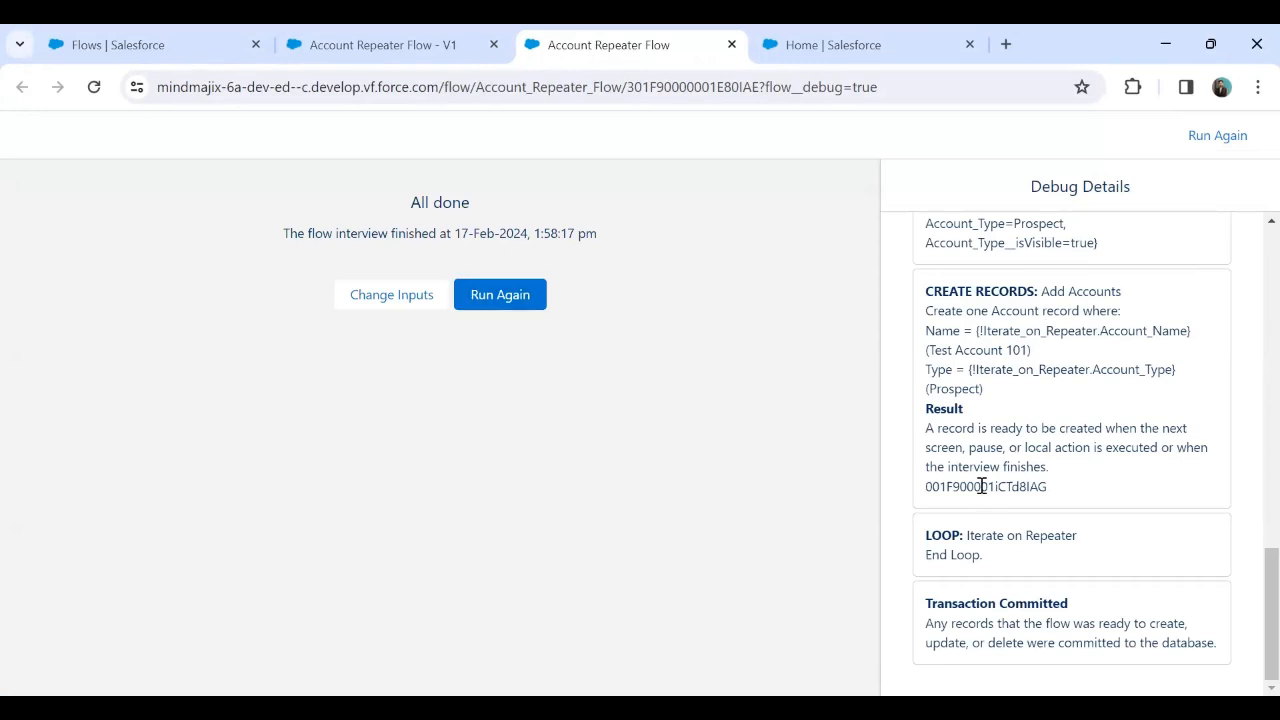
- Open the details of the "Test Account 101" record from the Sales app's account list
left_click(841, 42)
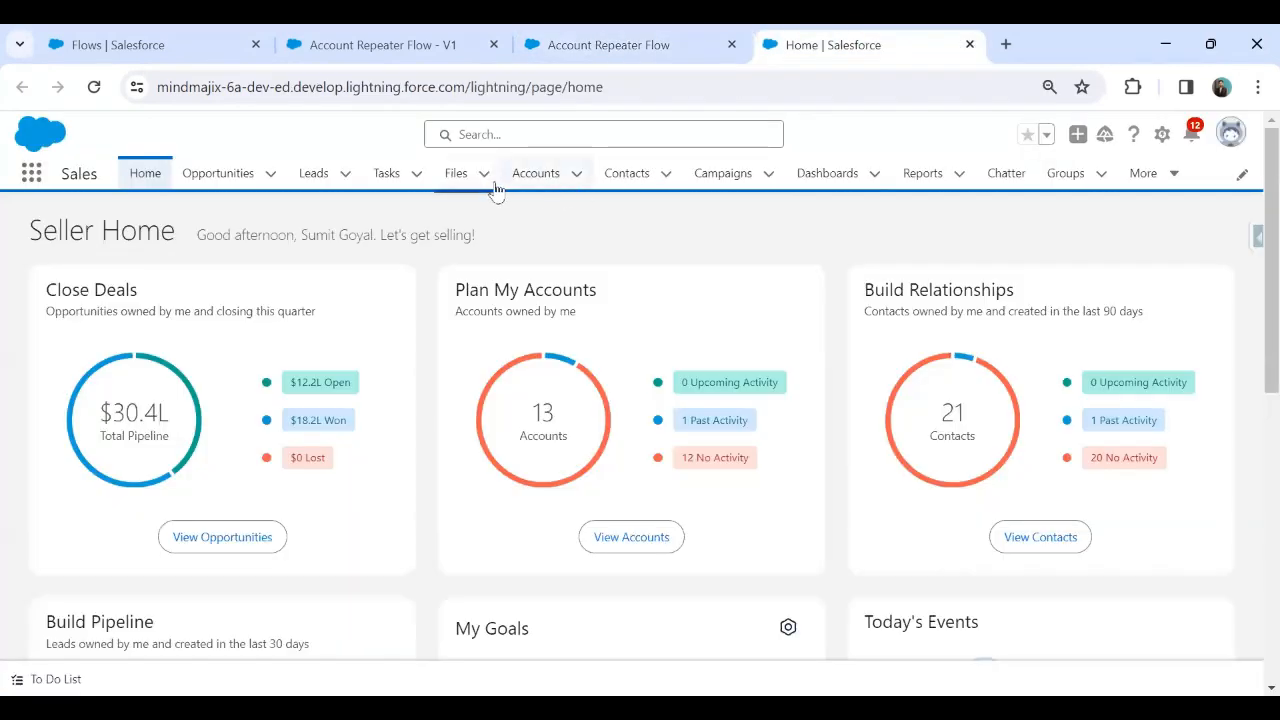
left_click(535, 173)
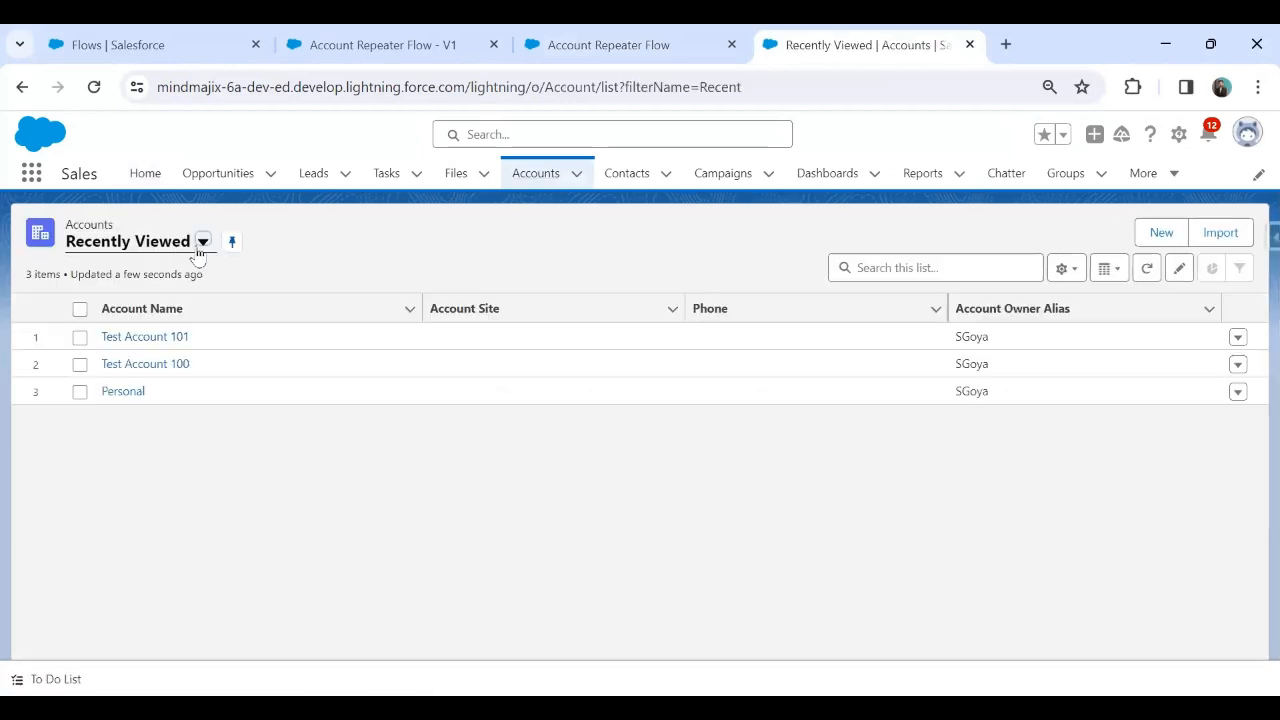
left_click(156, 337)
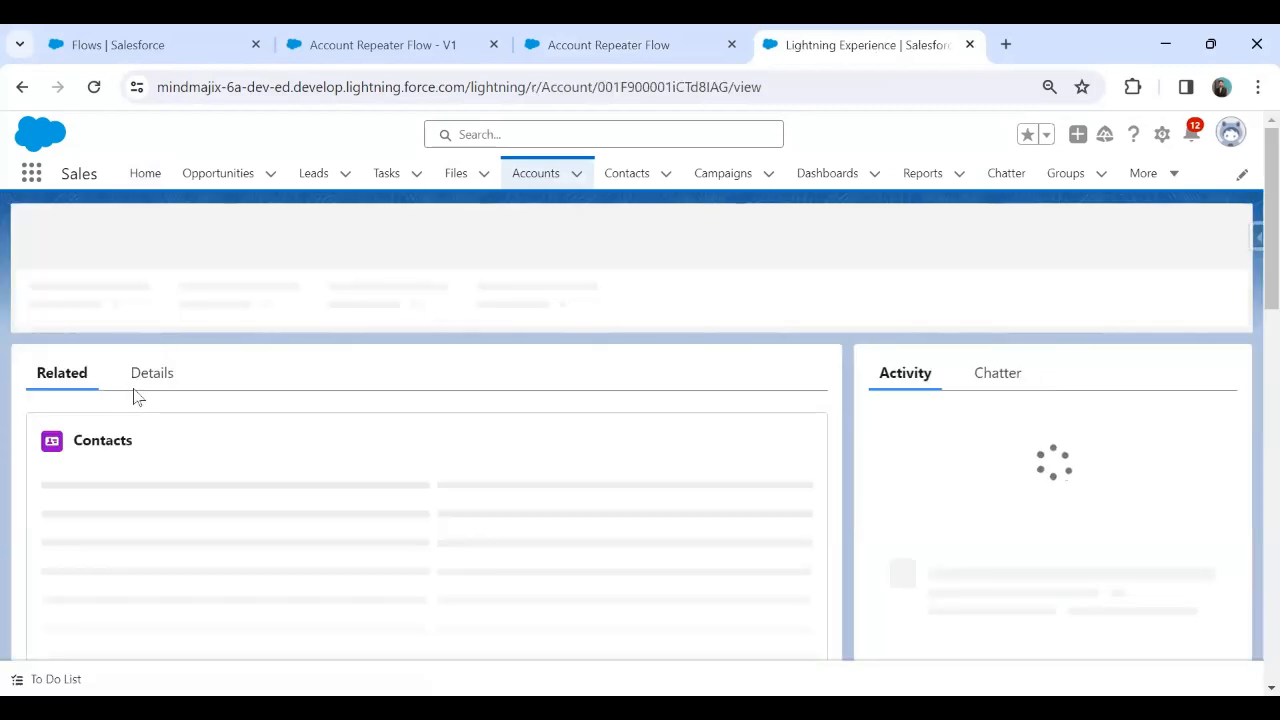
left_click(136, 388)
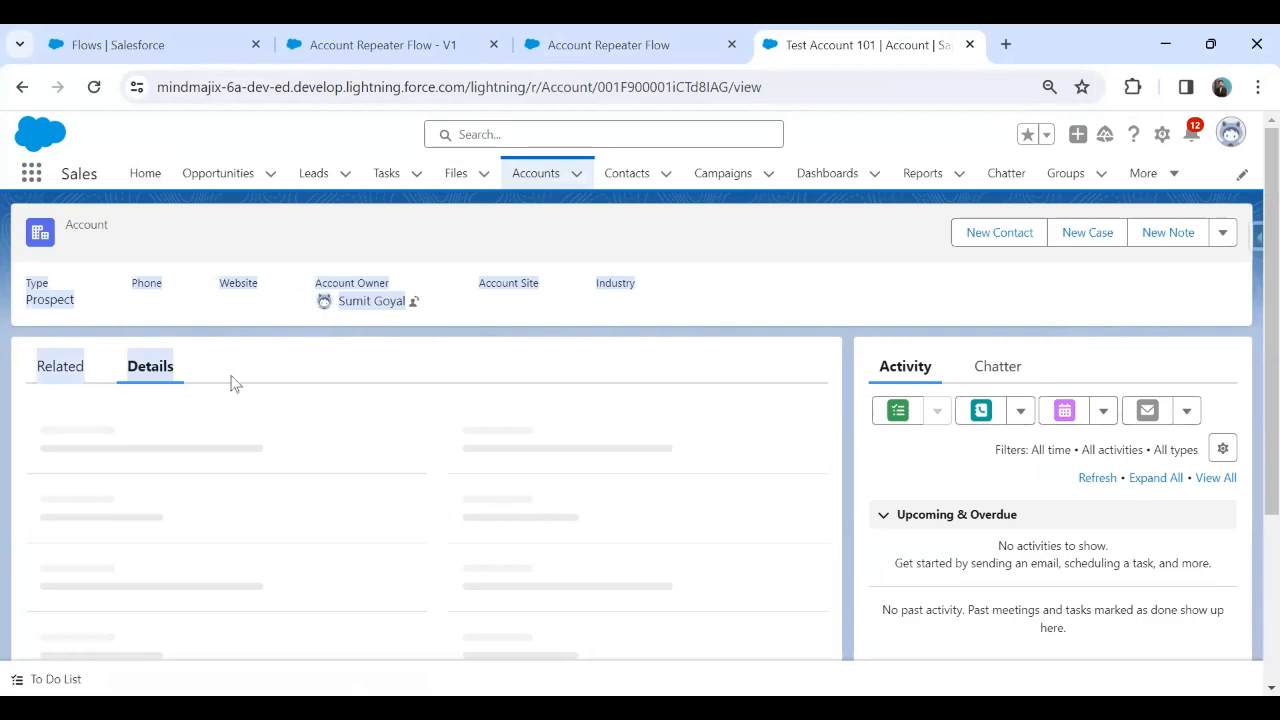